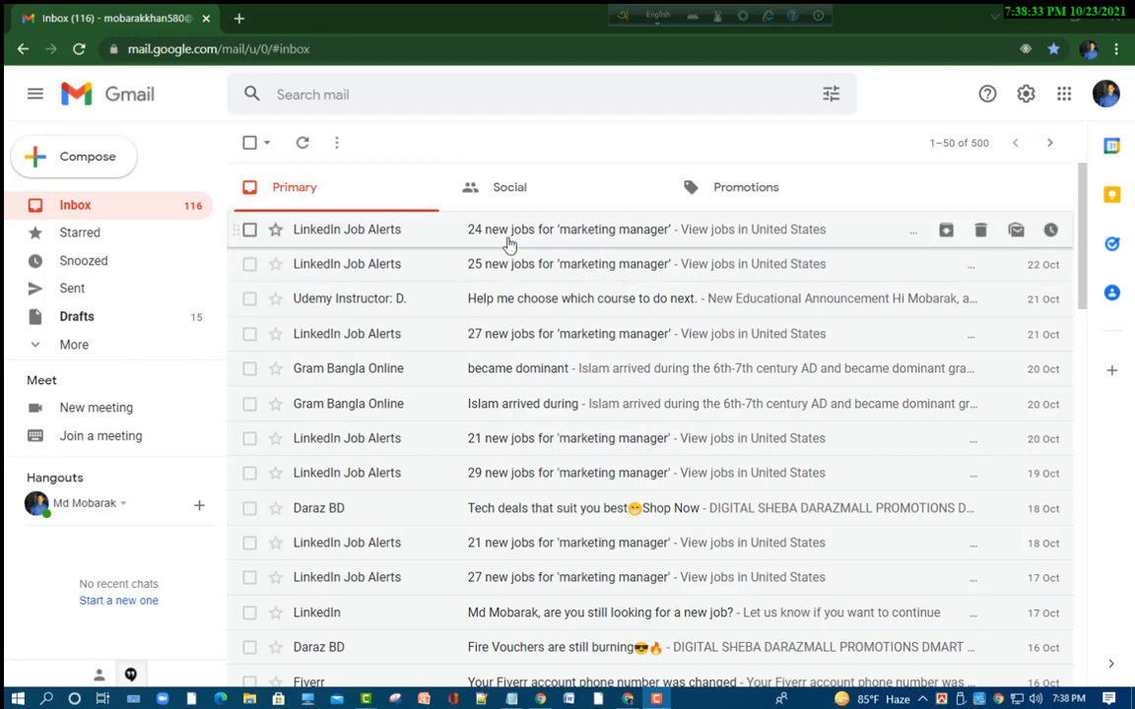
Open the full Gmail settings and go to the Out-of-Office AutoReply section of the general settings
scroll(550, 527, down, 3)
scroll(554, 515, up, 3)
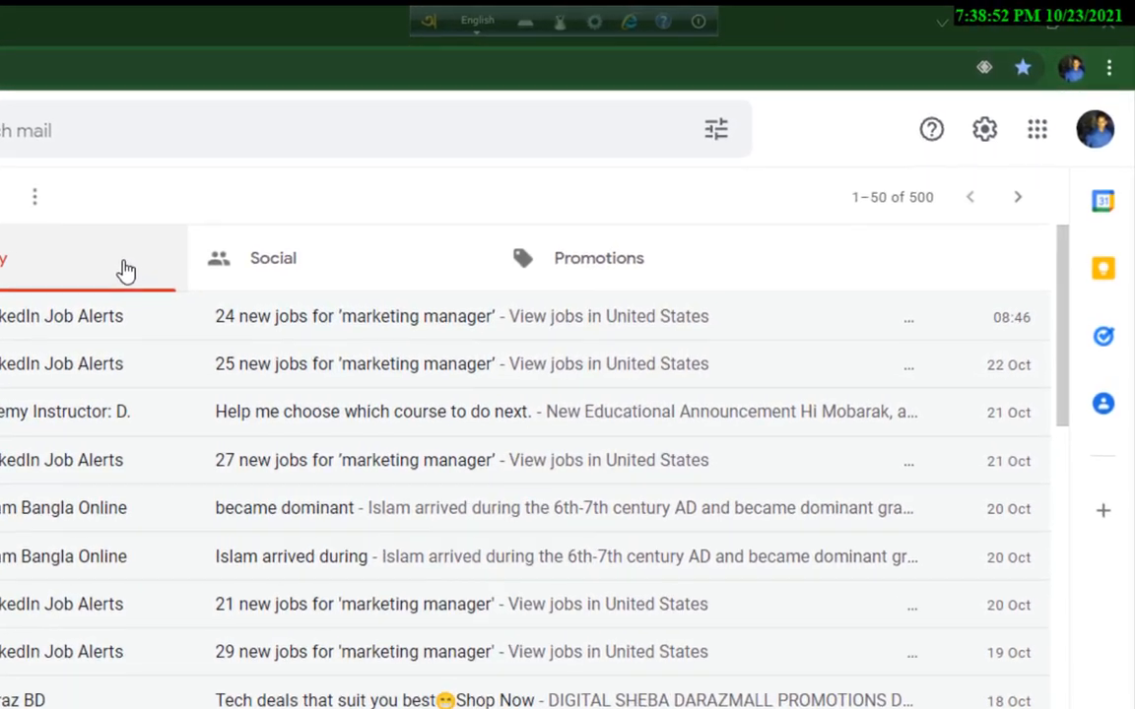
click(952, 162)
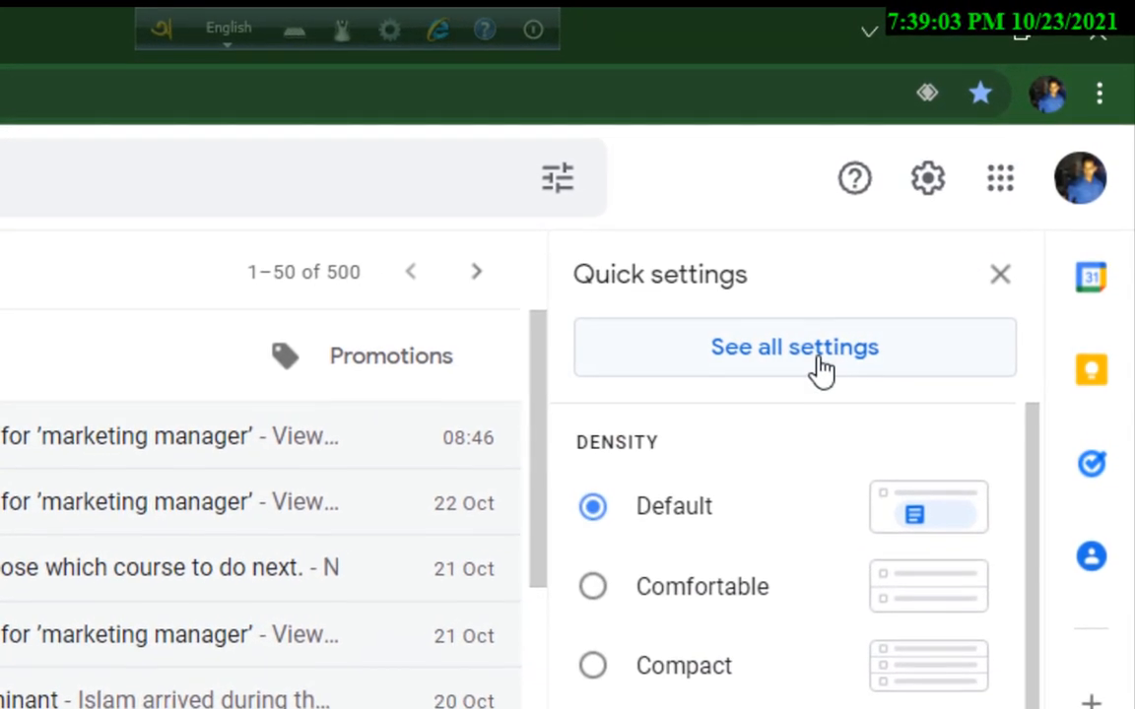
click(810, 372)
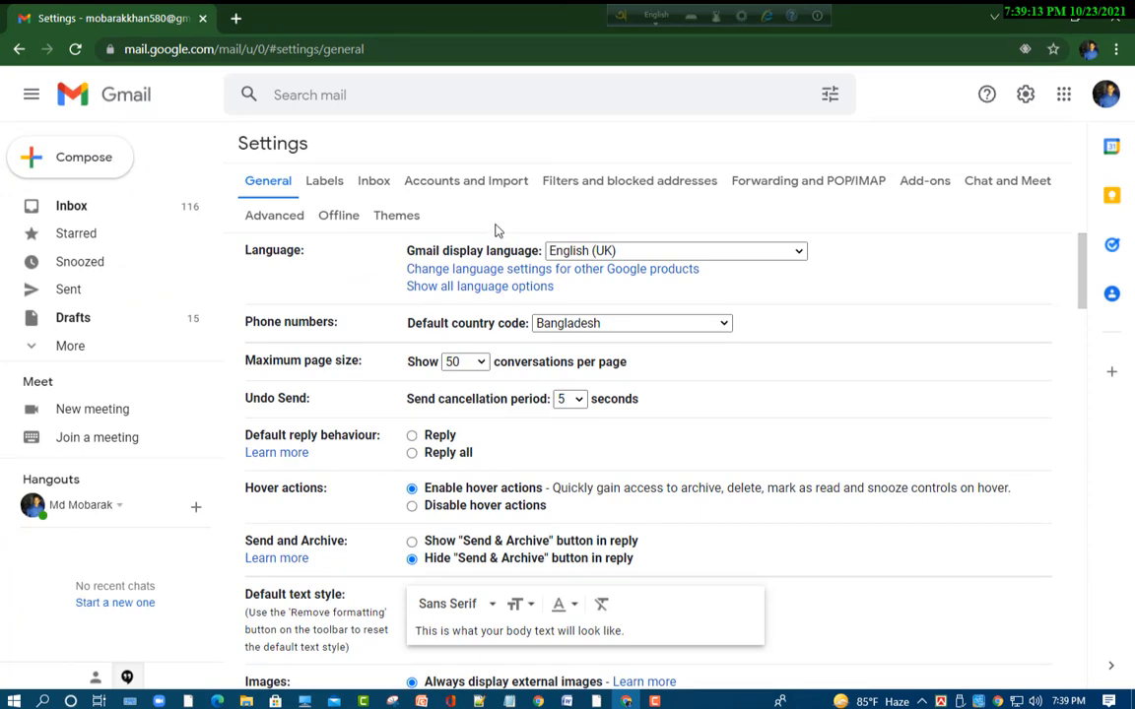
scroll(591, 453, down, 8)
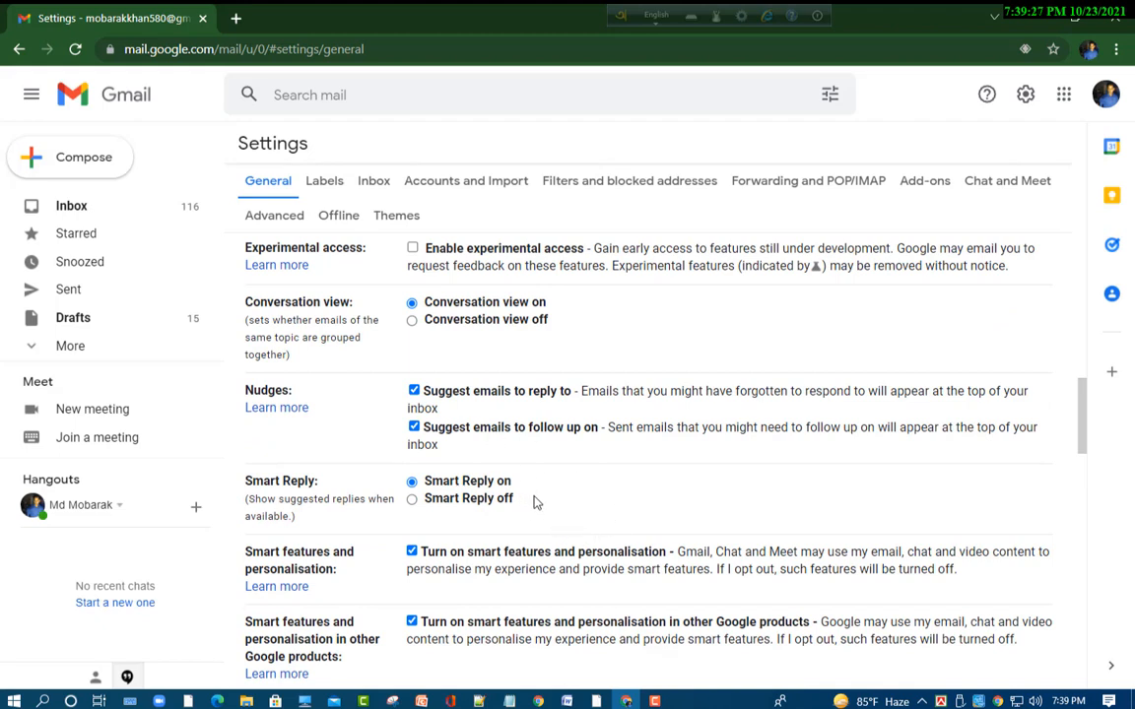
scroll(588, 511, down, 4)
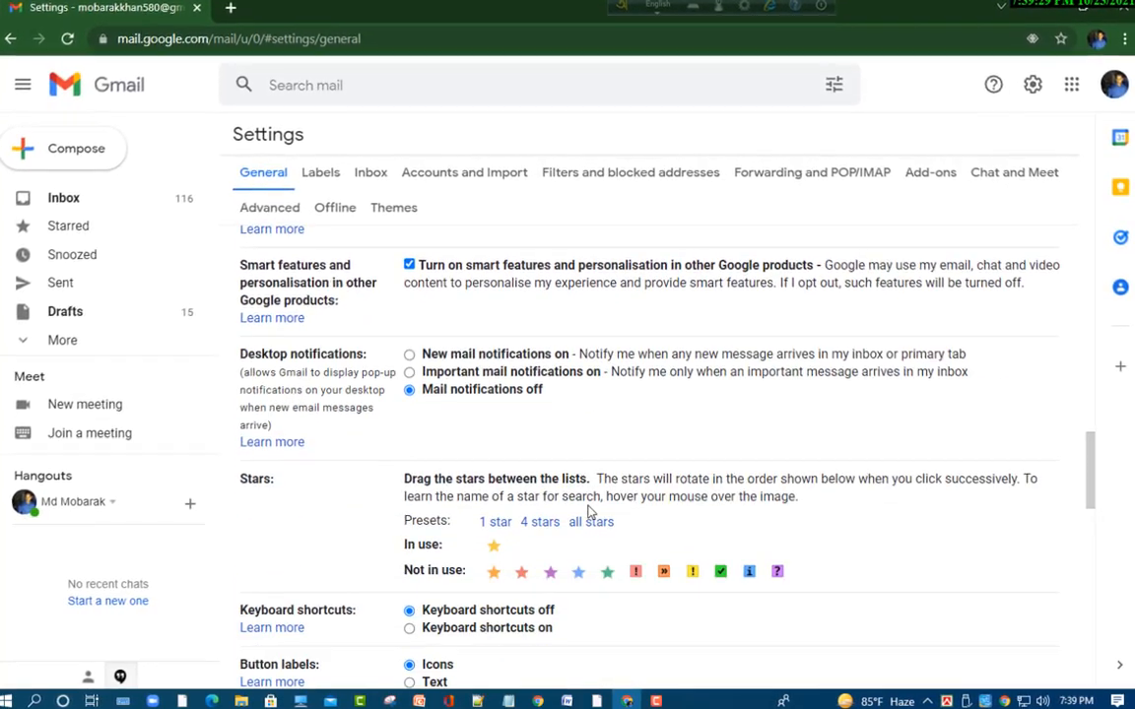
scroll(588, 512, down, 3)
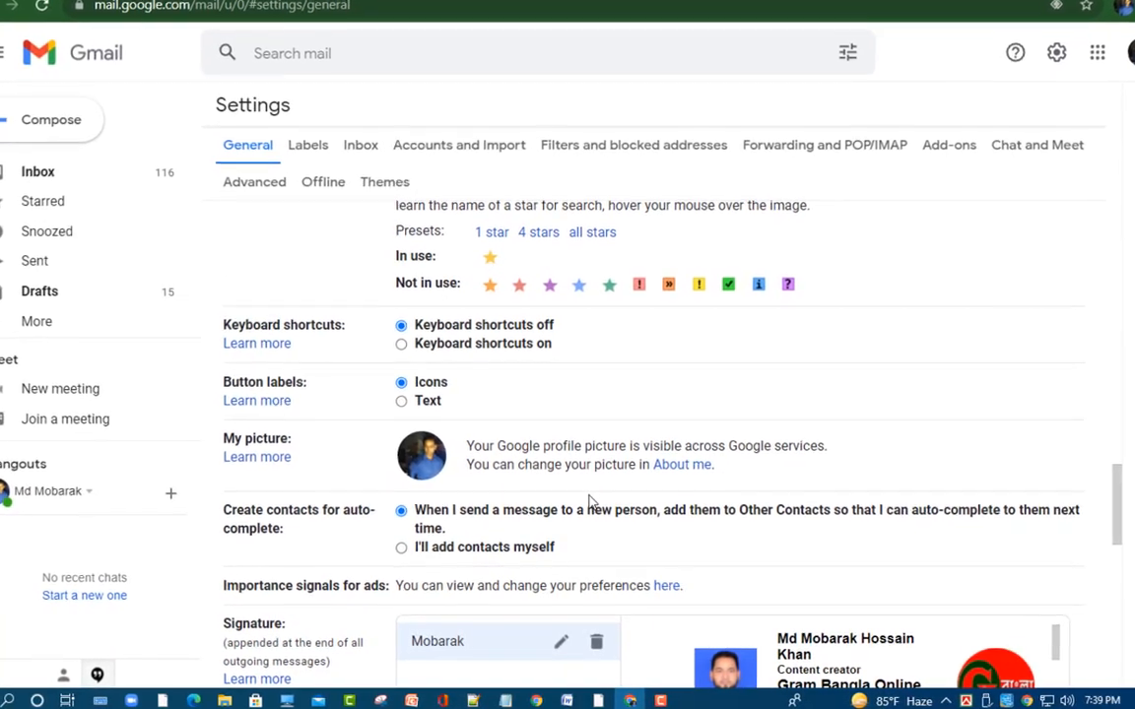
scroll(591, 502, down, 5)
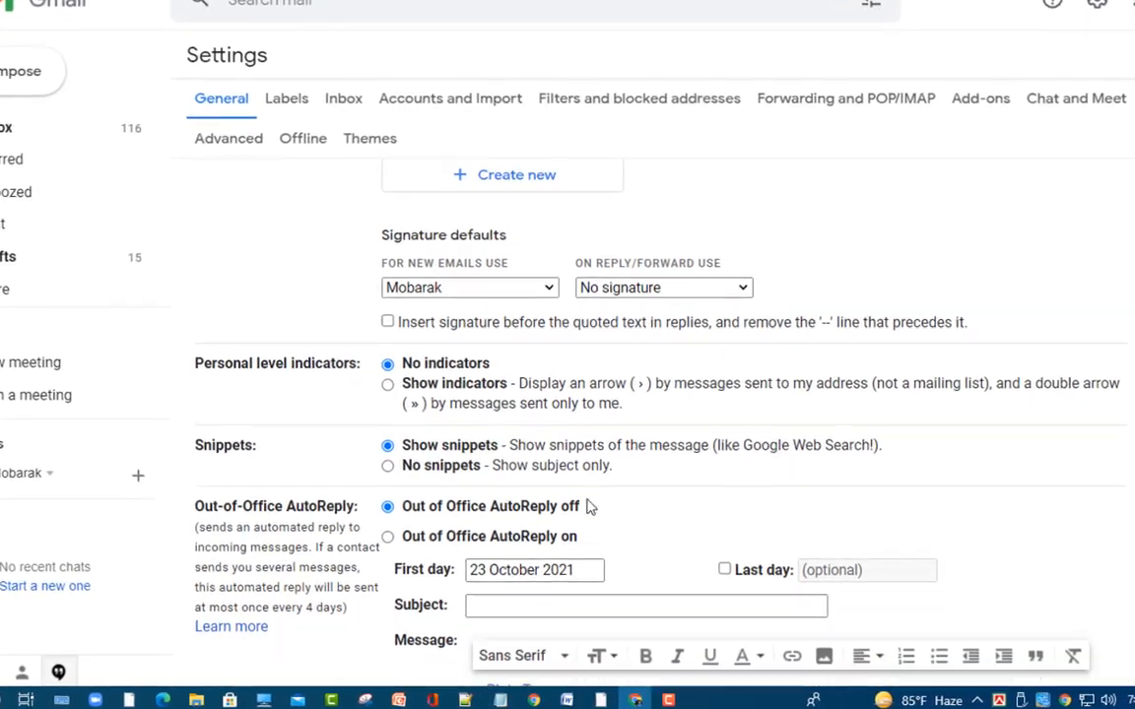
scroll(588, 505, down, 3)
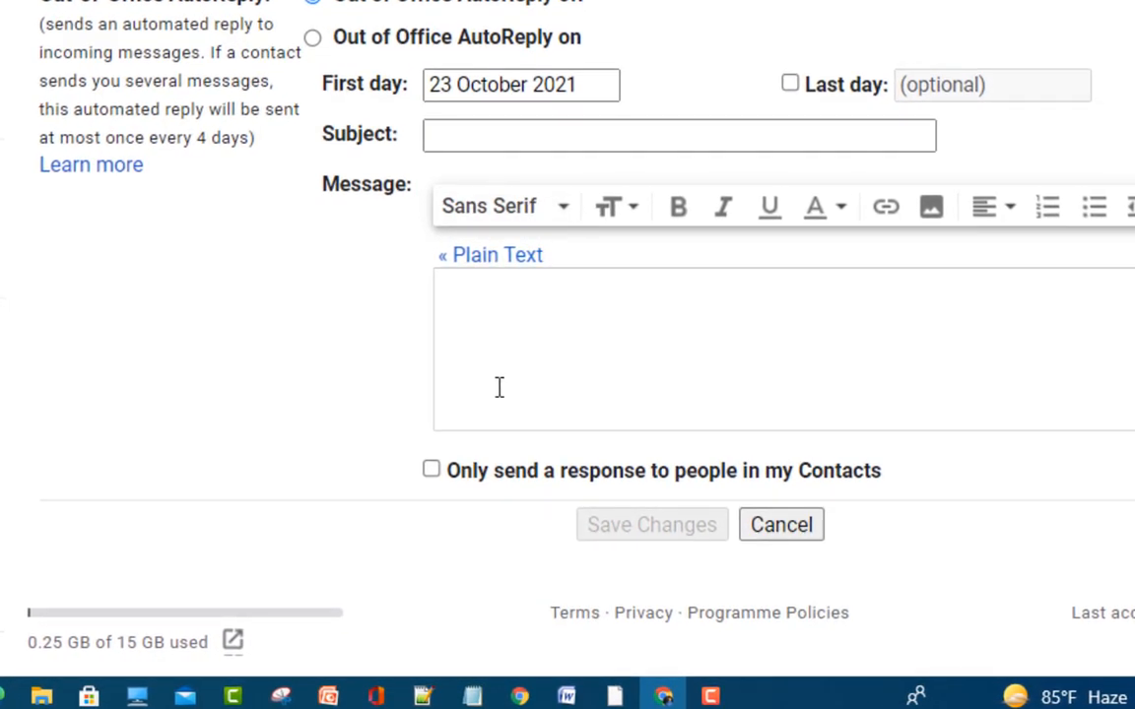
click(442, 296)
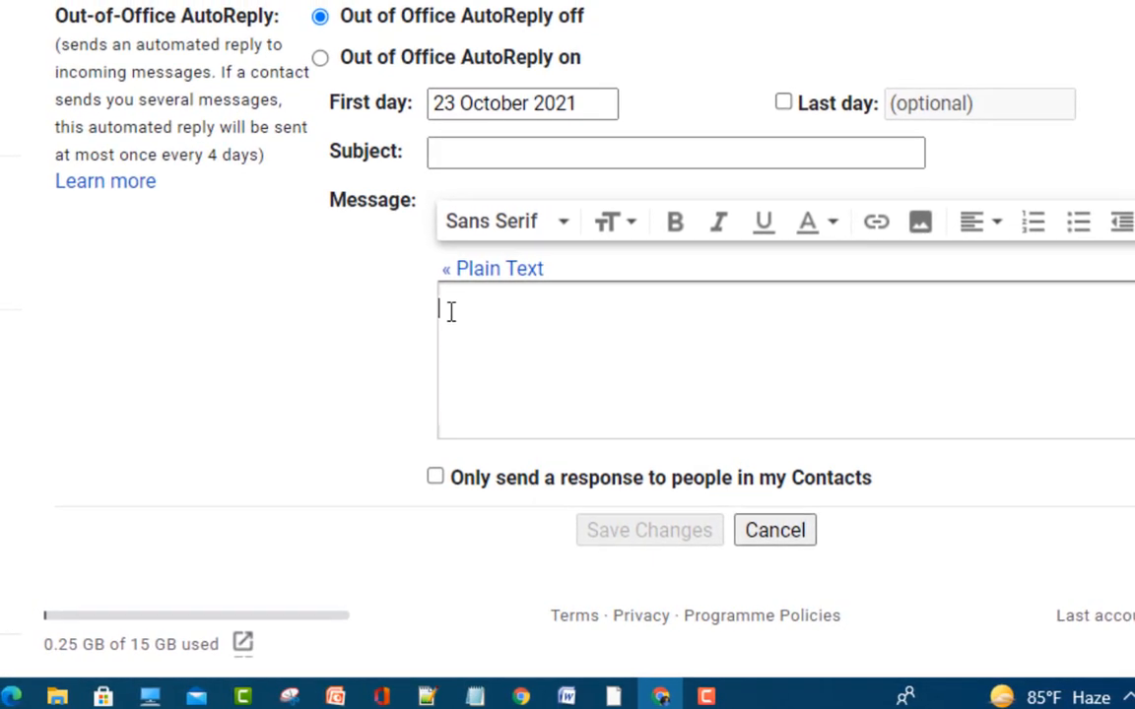
click(448, 311)
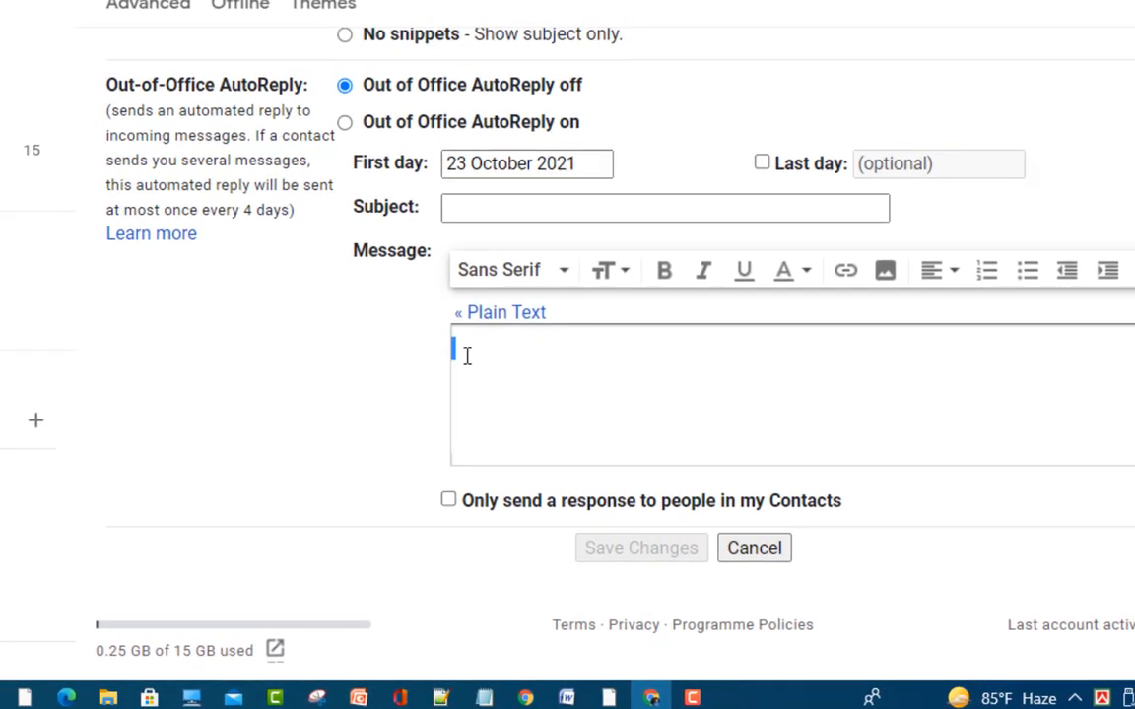
click(458, 352)
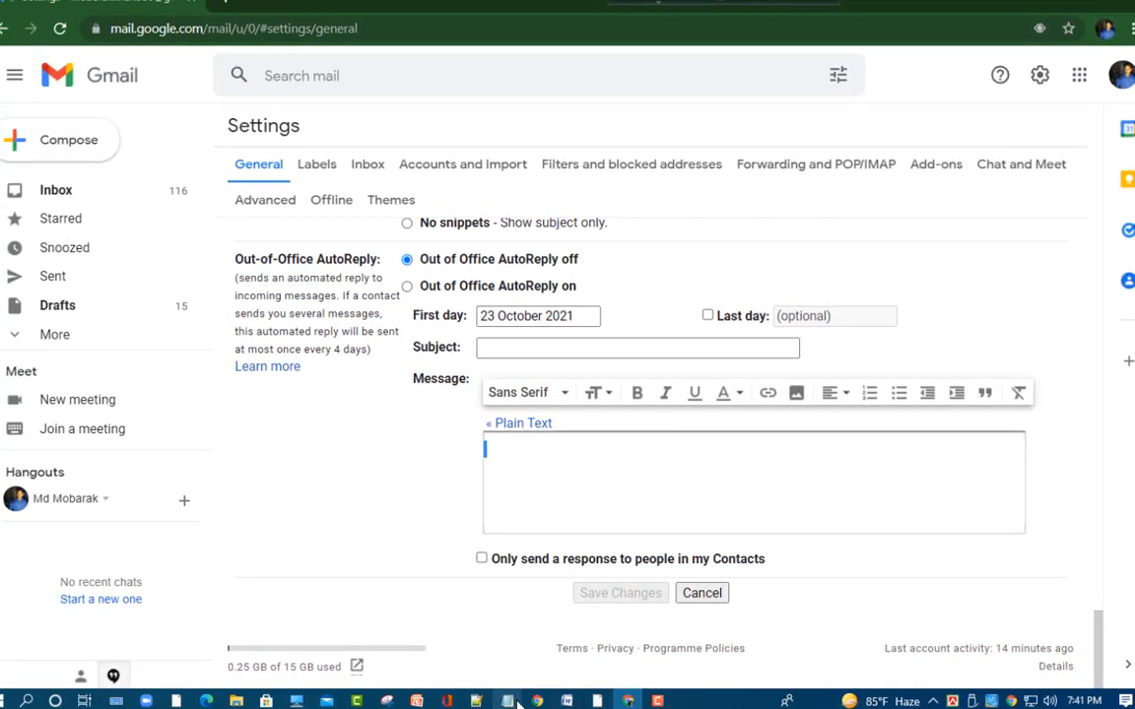
mouse_move(516, 701)
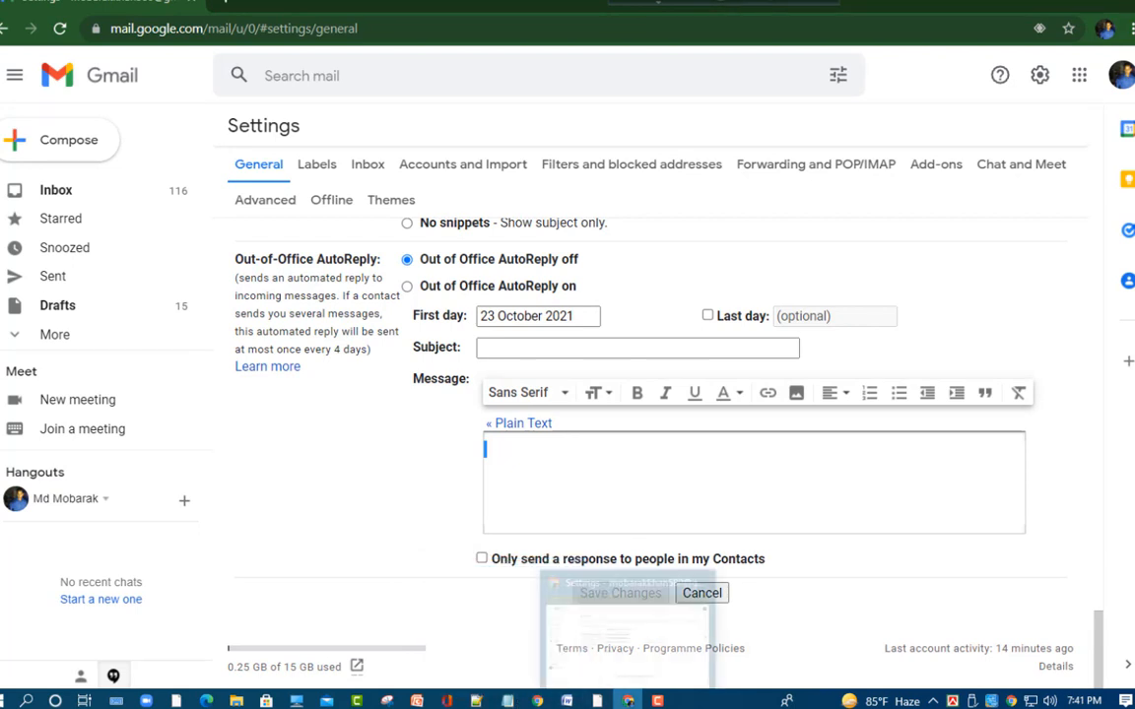
mouse_move(628, 700)
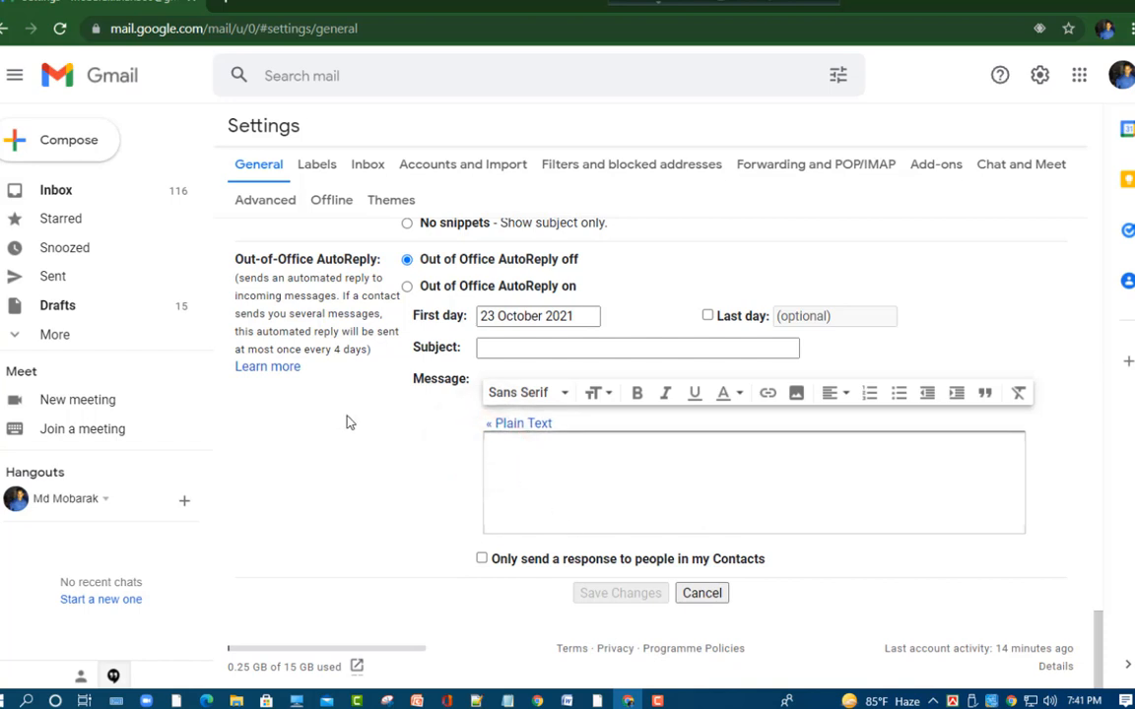
Start a new email and paste into its body the Bengali free-pen offer copied from the text file open in Notepad
click(52, 141)
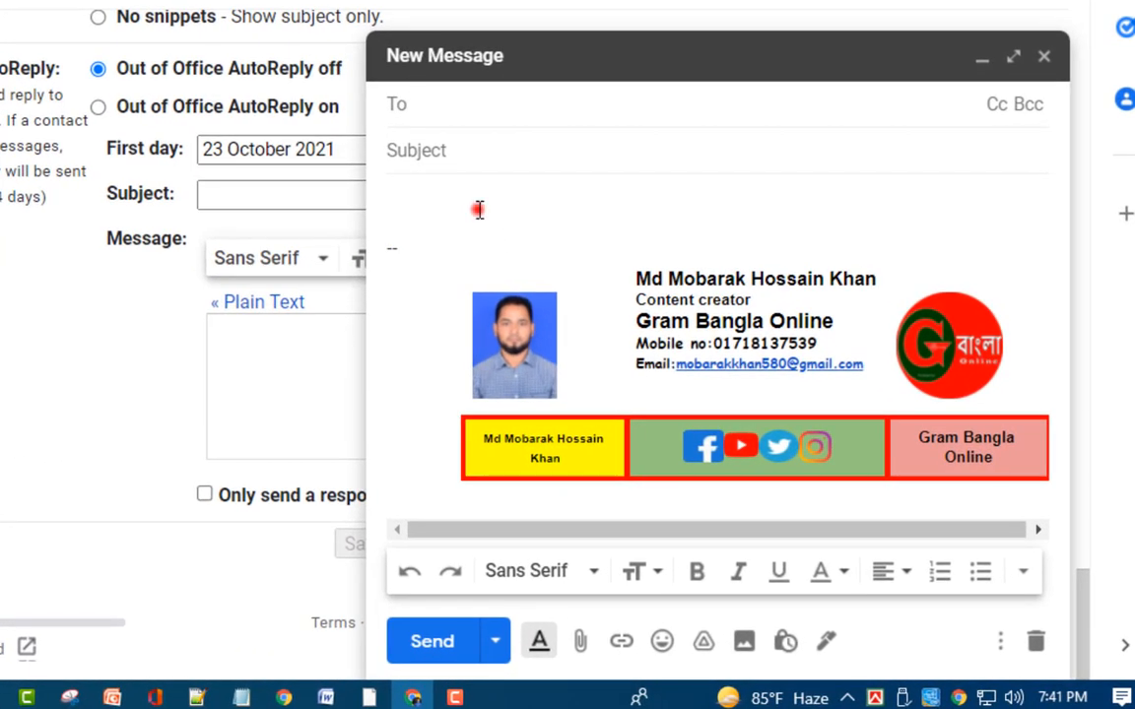
click(478, 209)
mouse_move(268, 699)
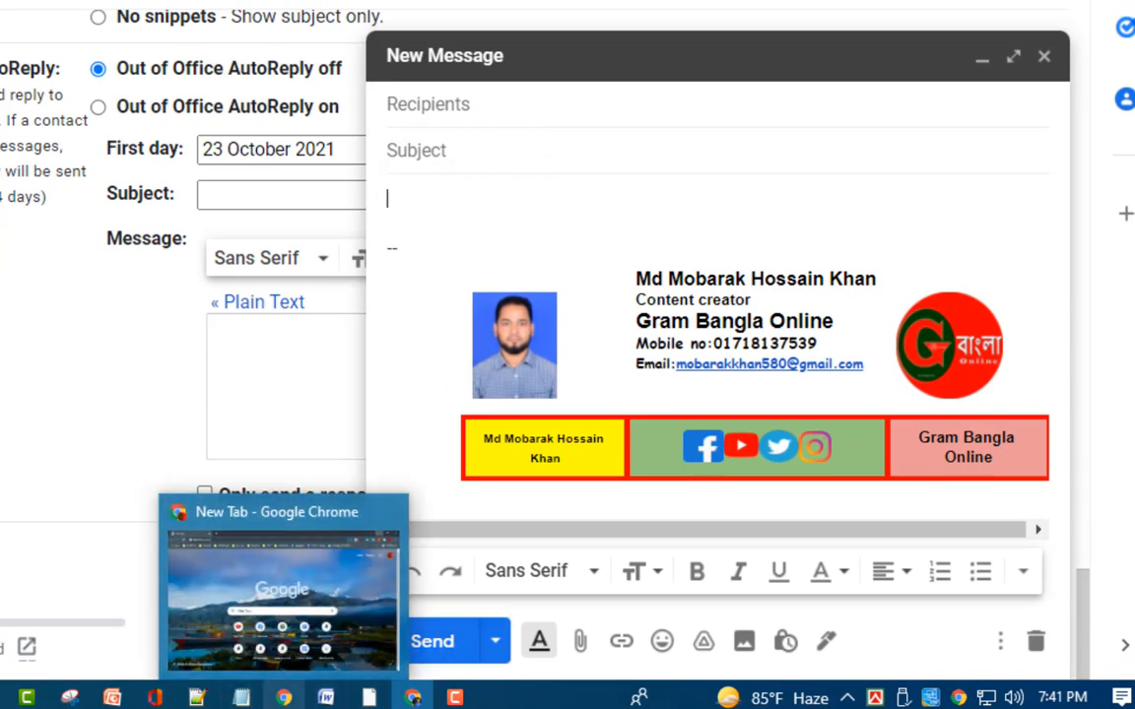
click(242, 697)
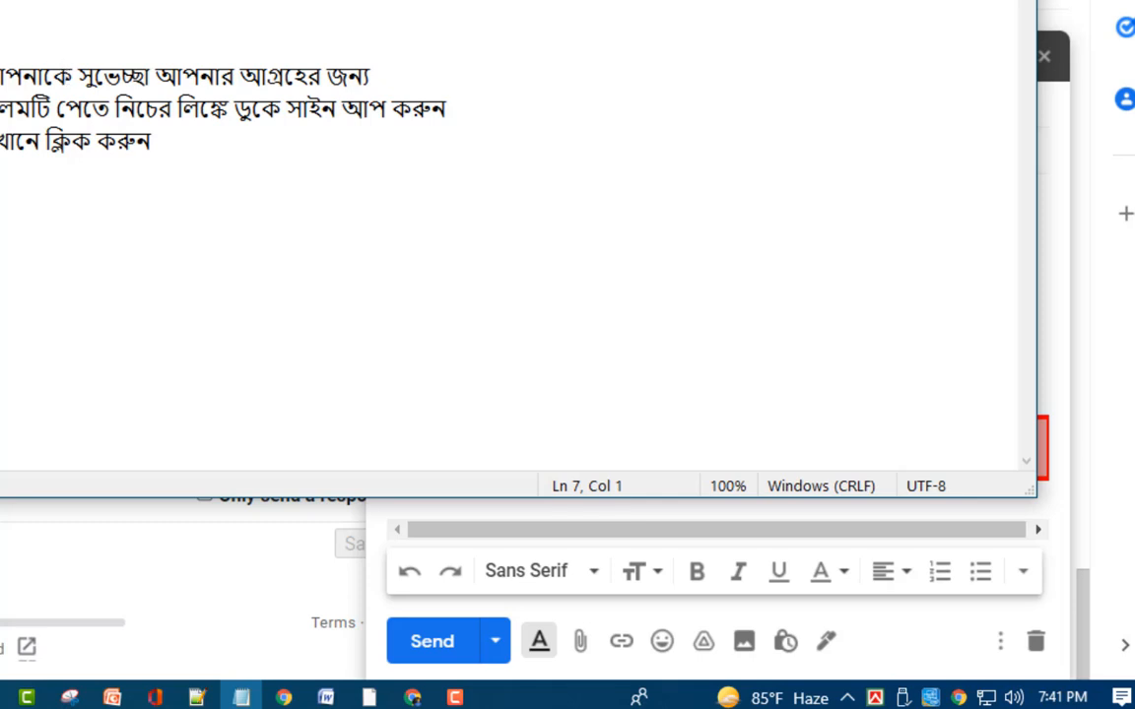
right_click(96, 2)
click(153, 2)
click(468, 533)
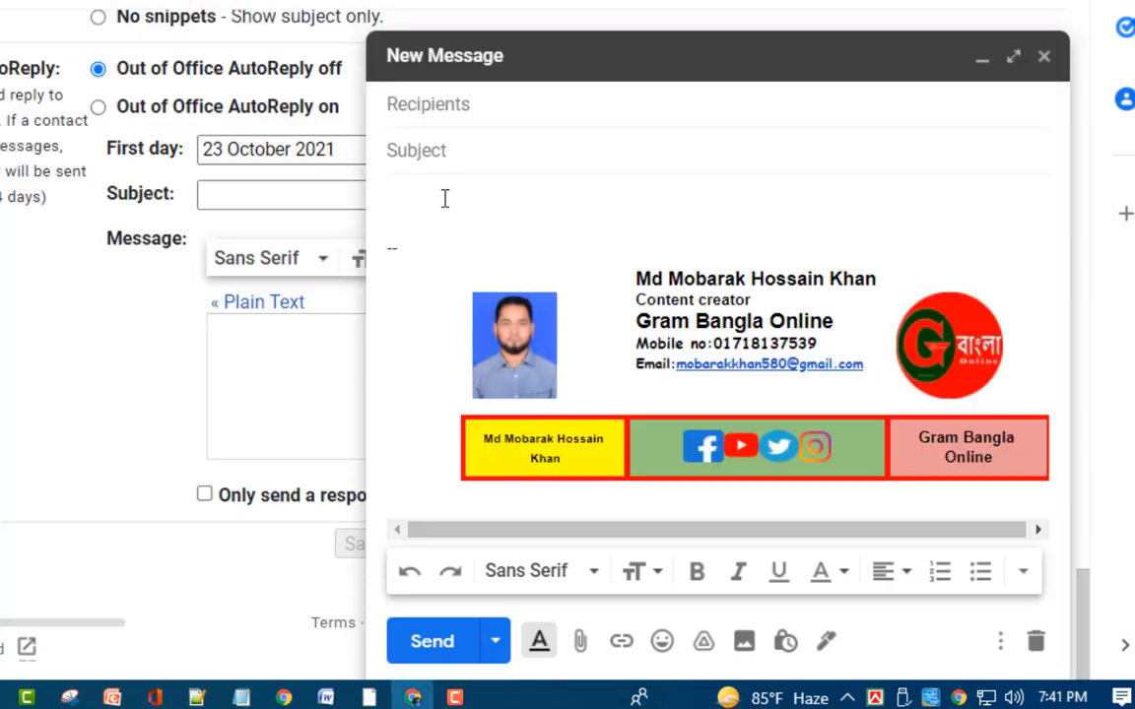
right_click(444, 198)
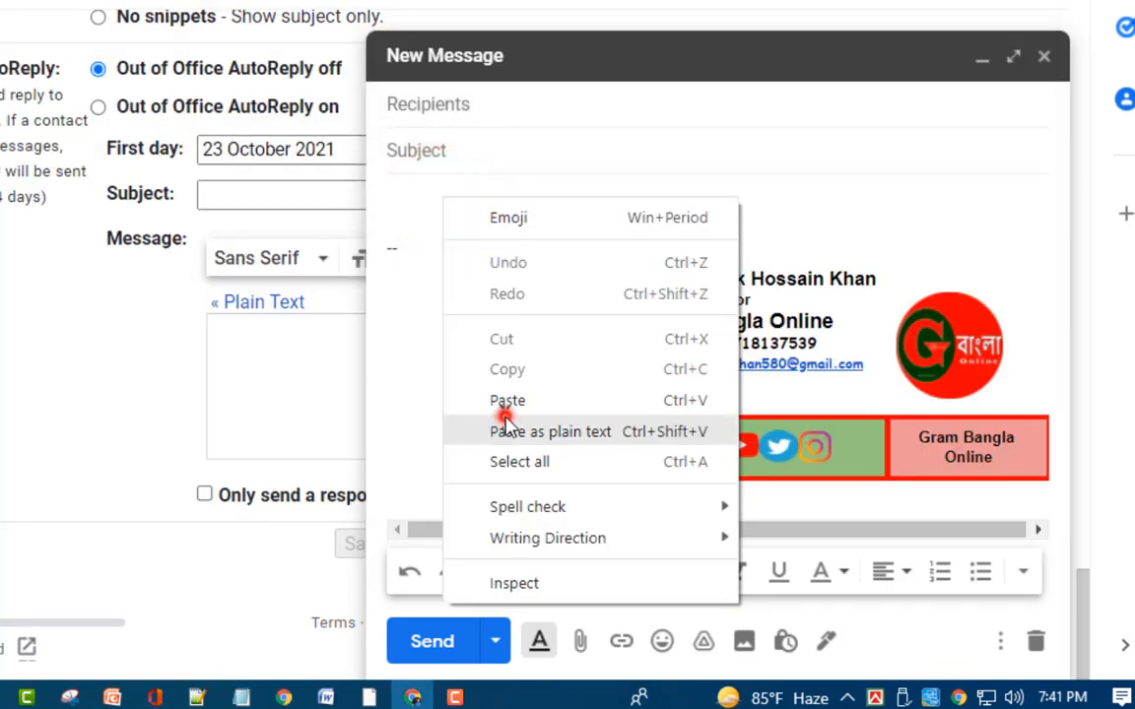
click(510, 401)
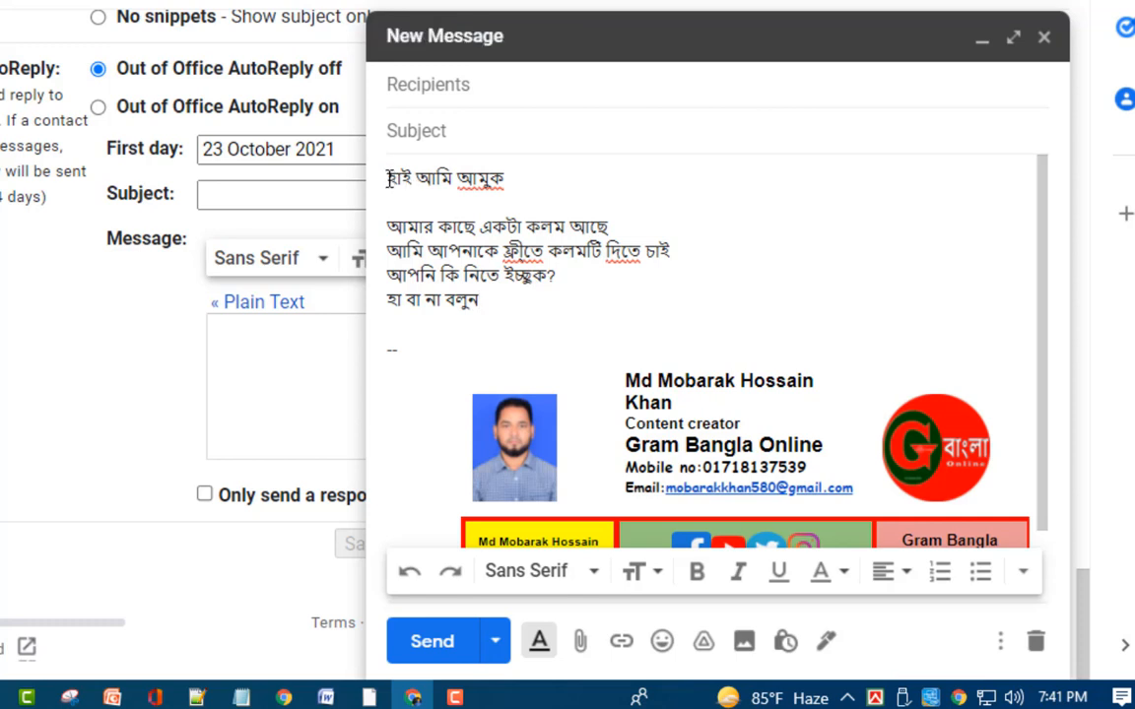
Review the draft's Bengali message line by line, from the greeting through the free-pen offer to the yes-or-no question
drag(389, 177, 508, 184)
click(523, 186)
drag(524, 229, 564, 228)
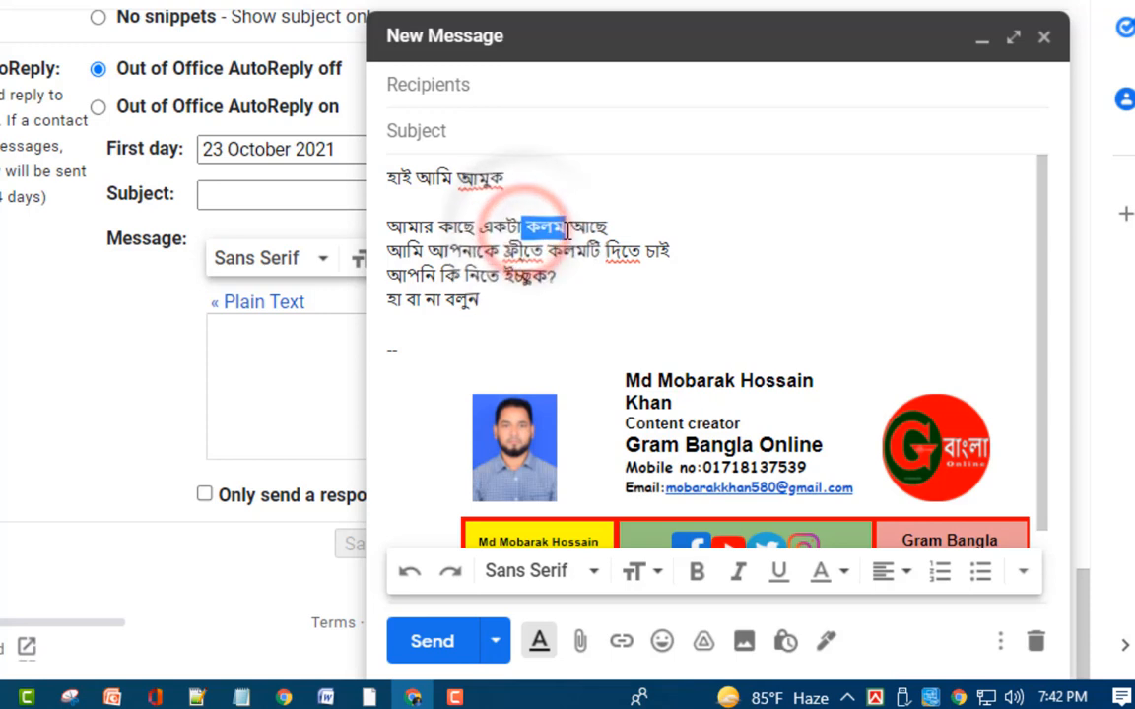
click(399, 233)
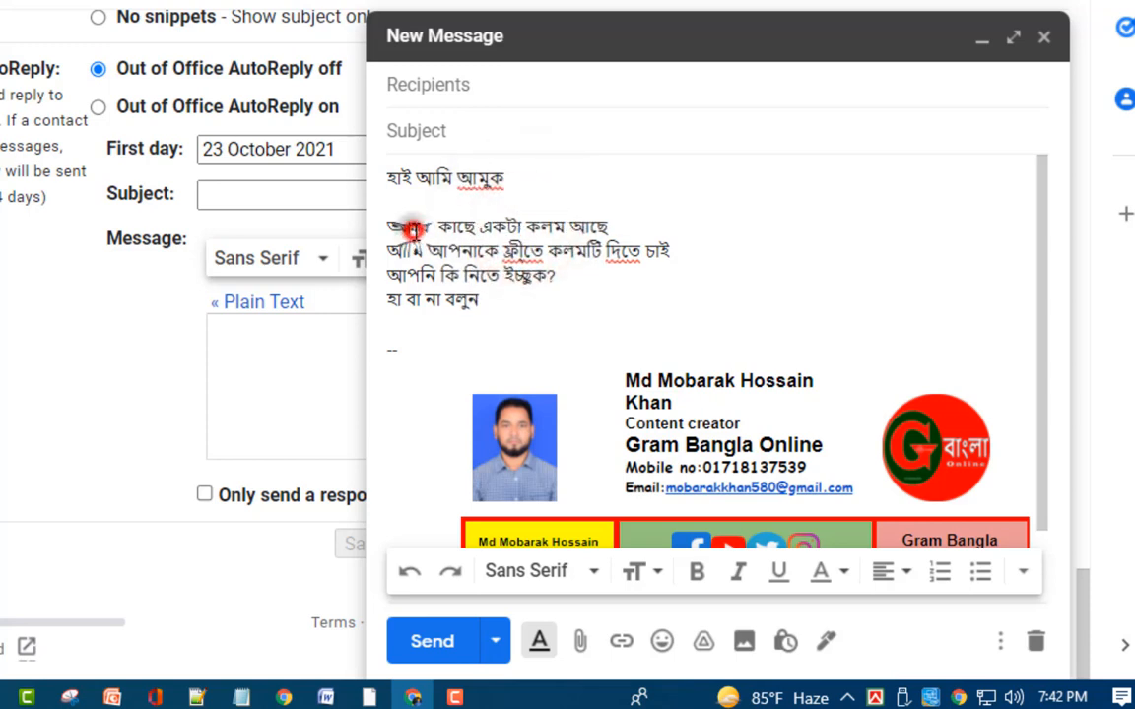
click(386, 234)
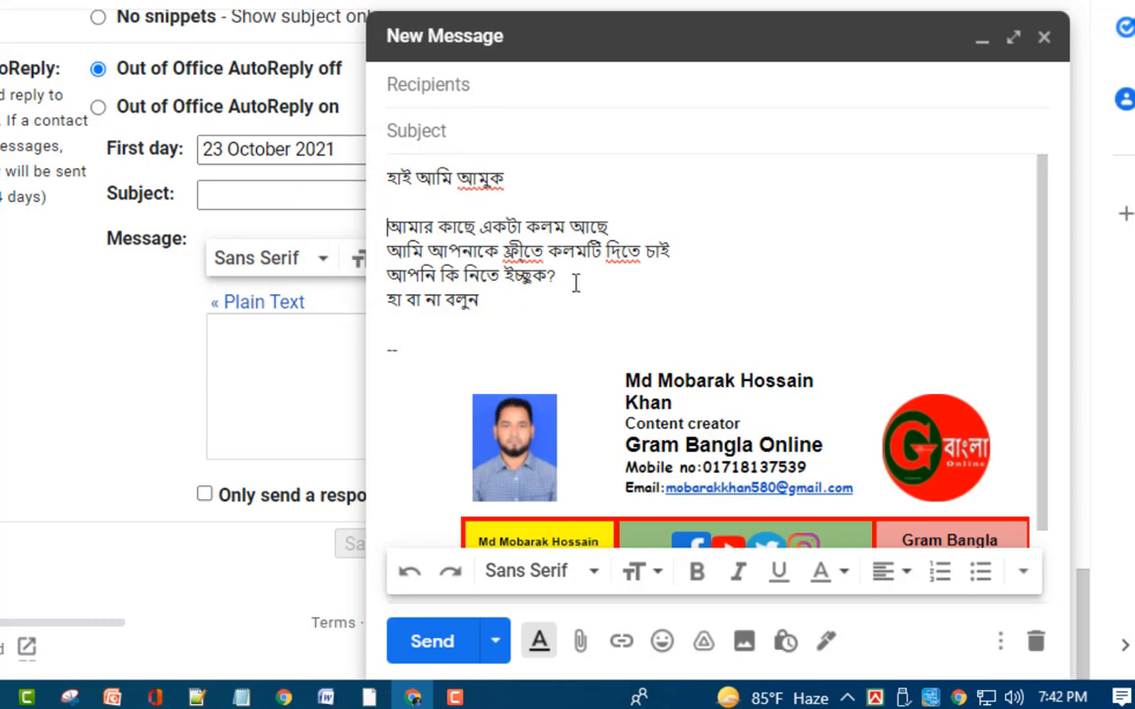
drag(574, 283, 391, 306)
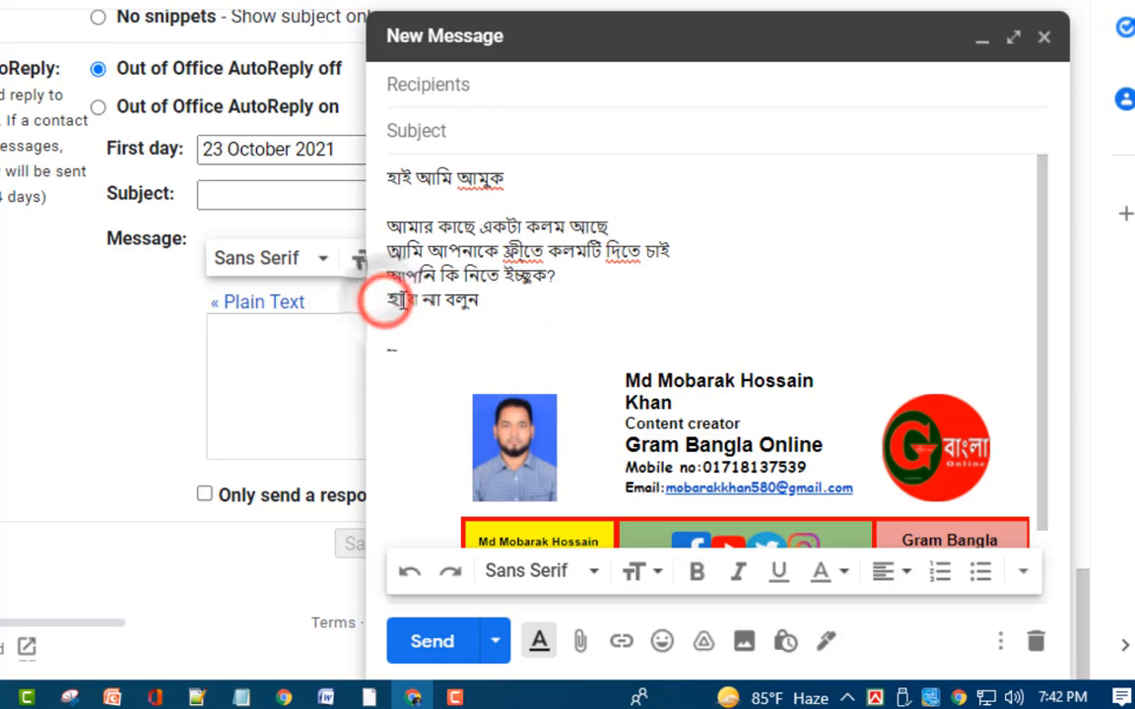
click(511, 314)
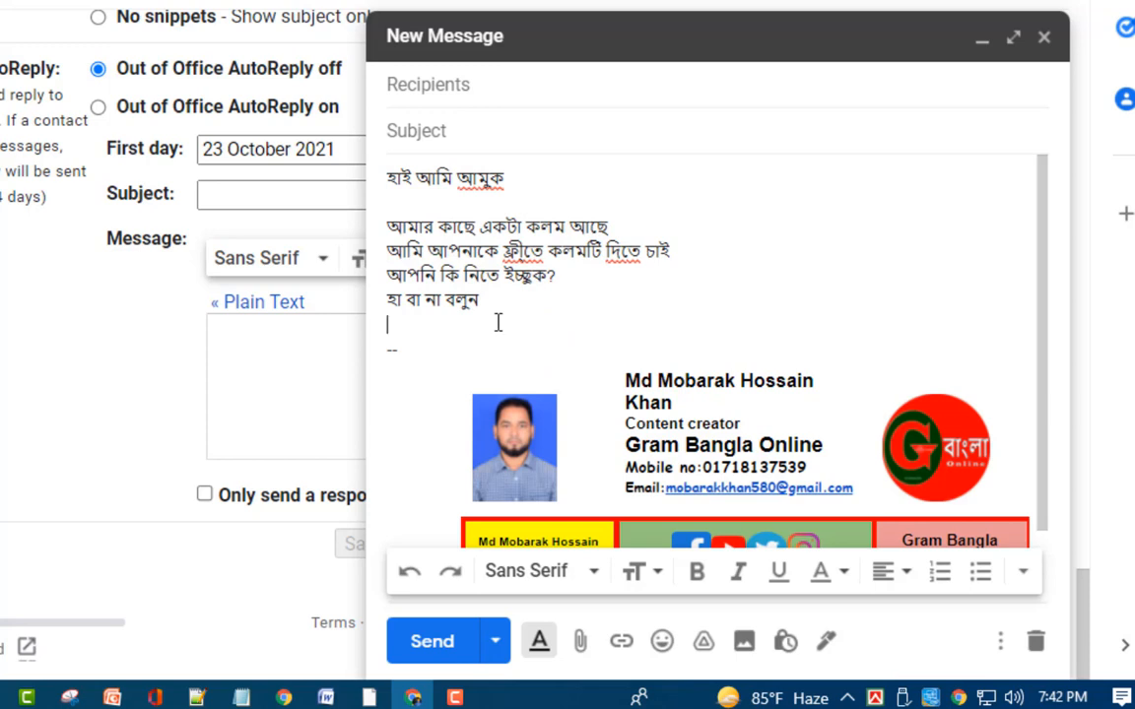
click(403, 326)
drag(391, 175, 504, 300)
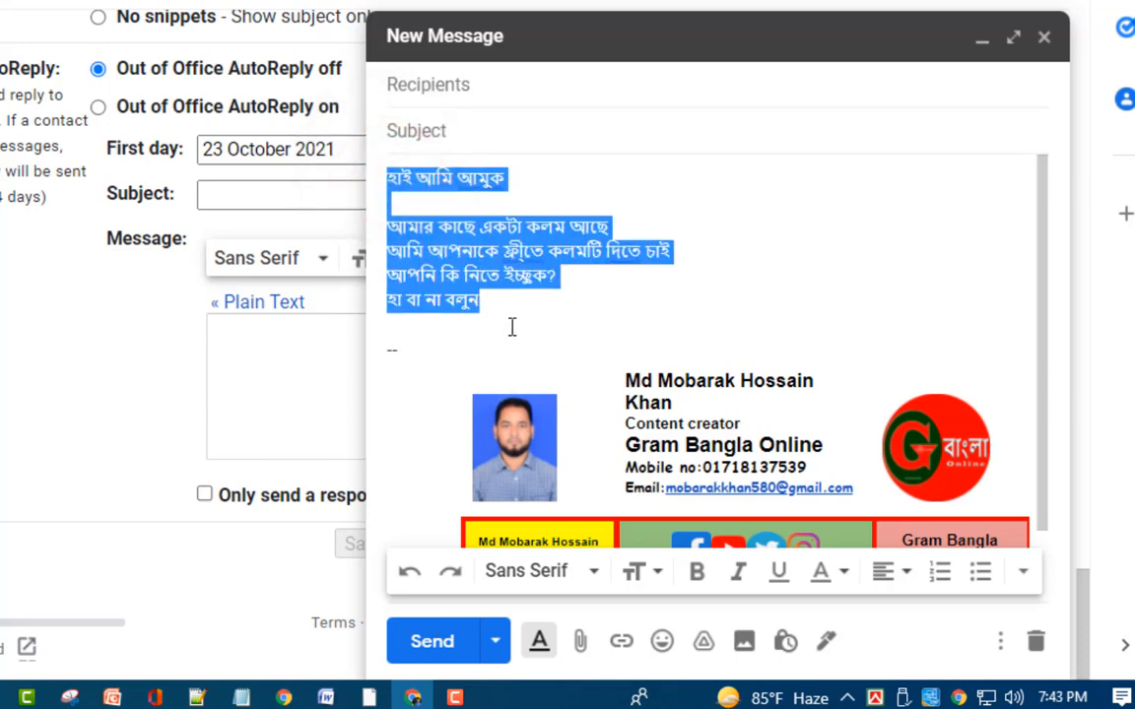
click(510, 325)
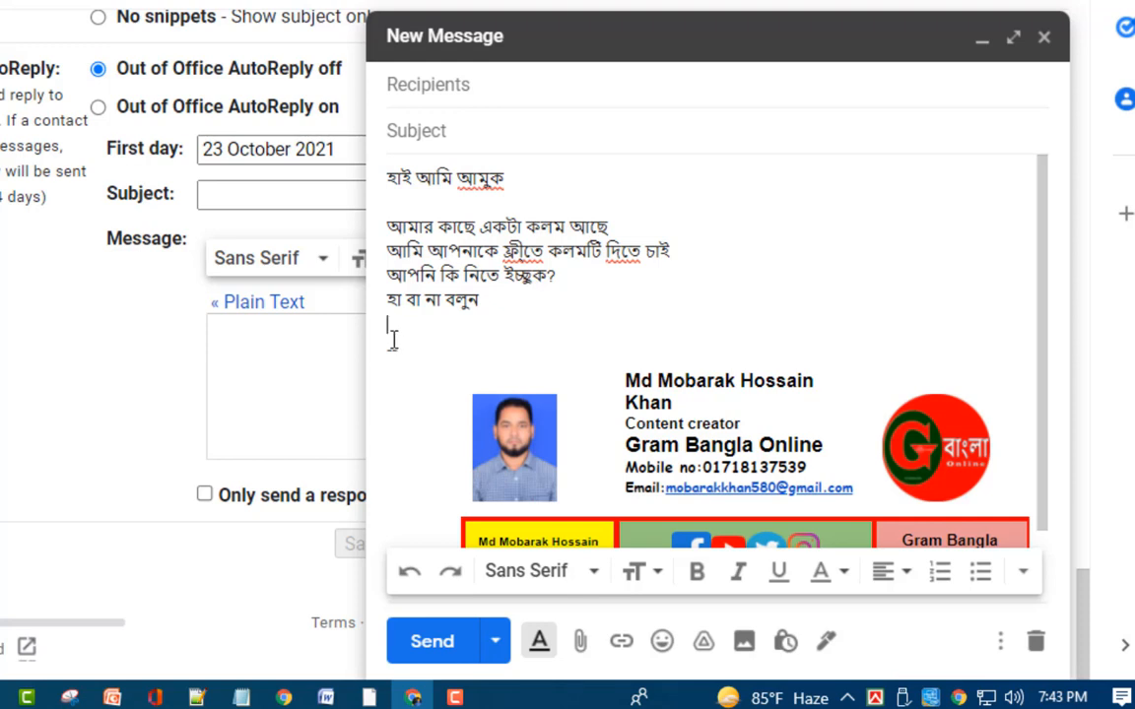
click(392, 340)
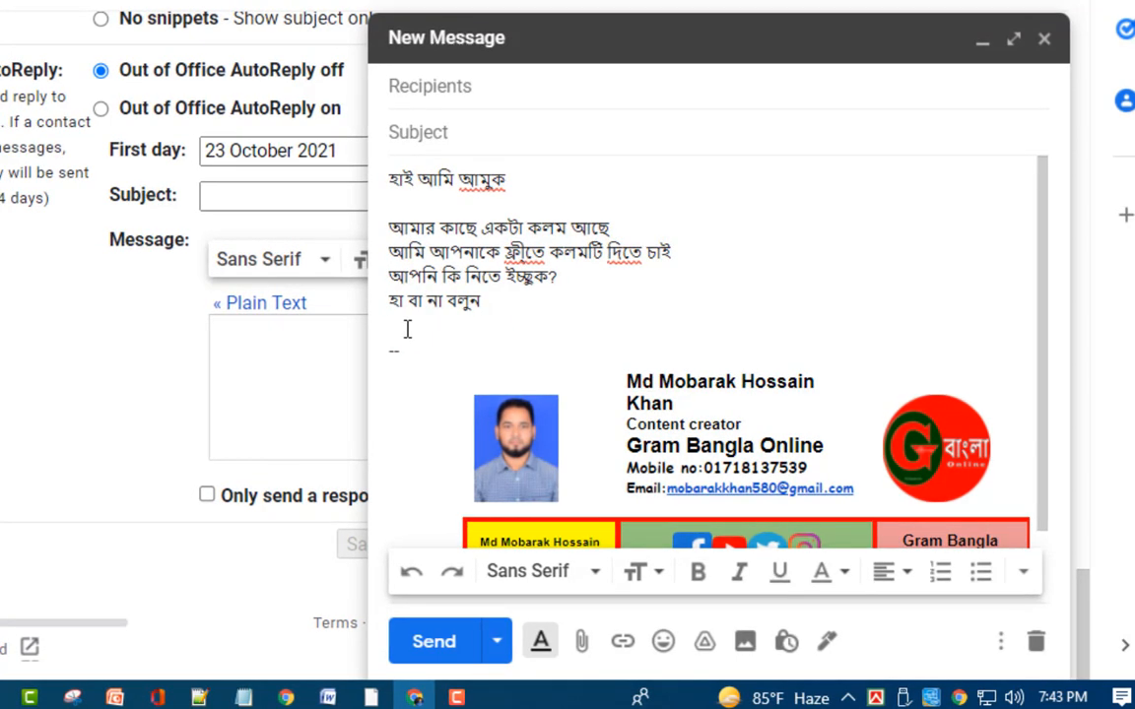
click(404, 325)
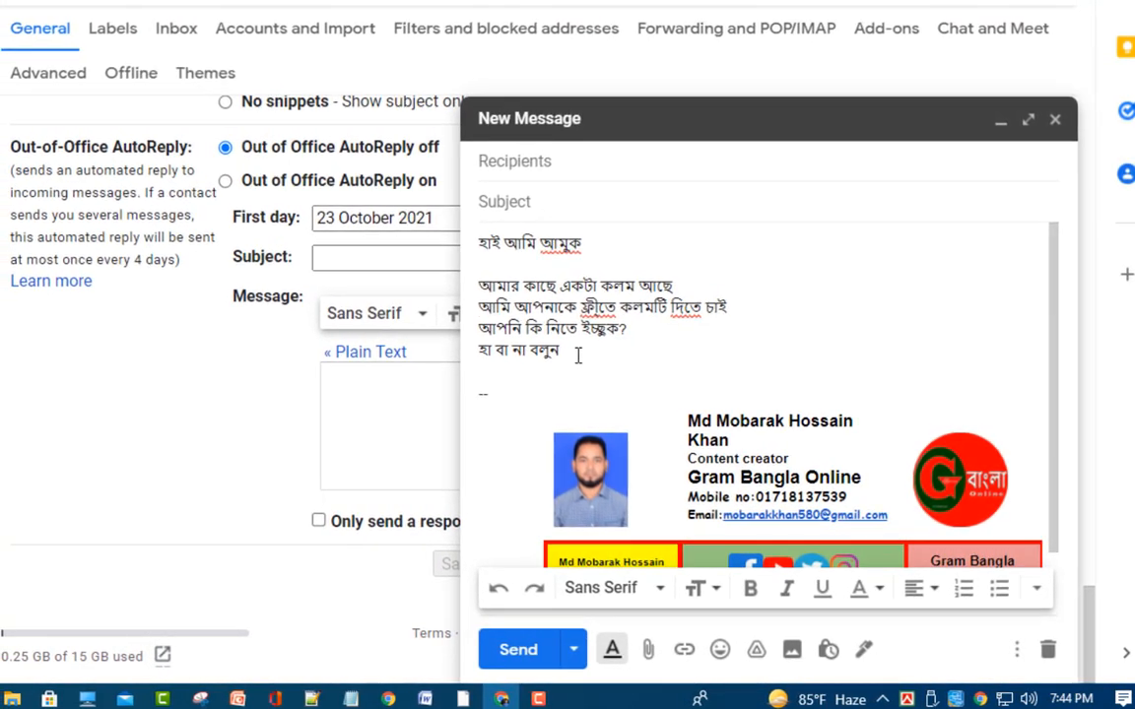
drag(578, 356, 480, 313)
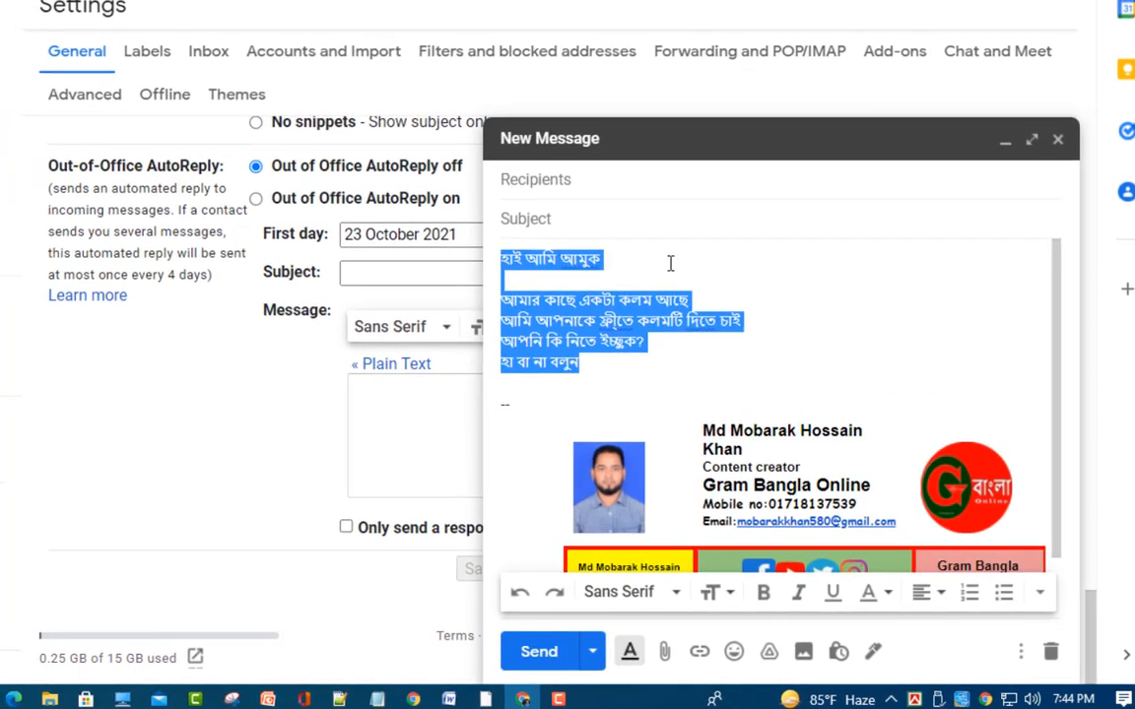
click(664, 258)
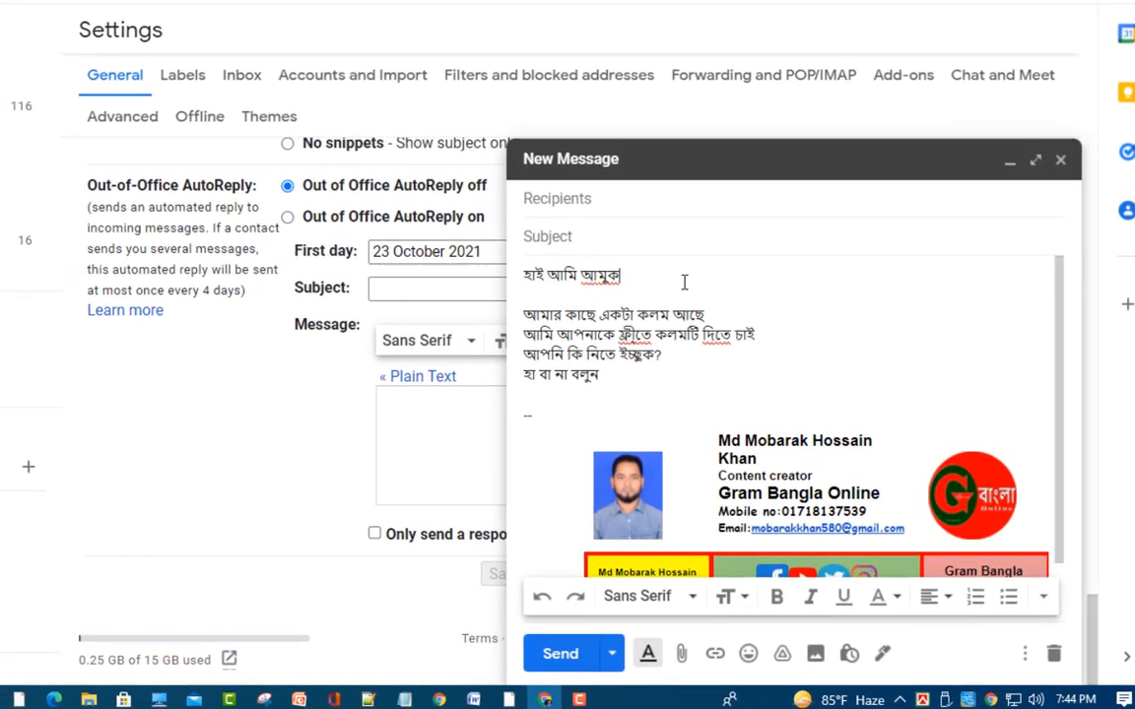
drag(530, 280, 631, 279)
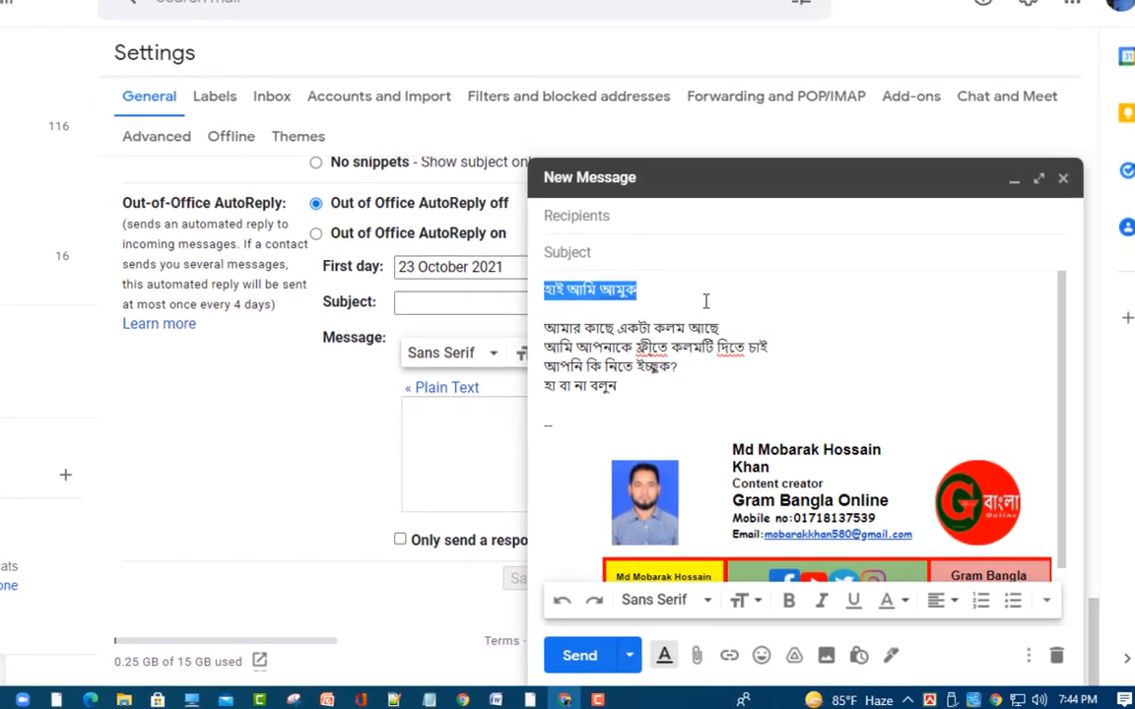
click(657, 398)
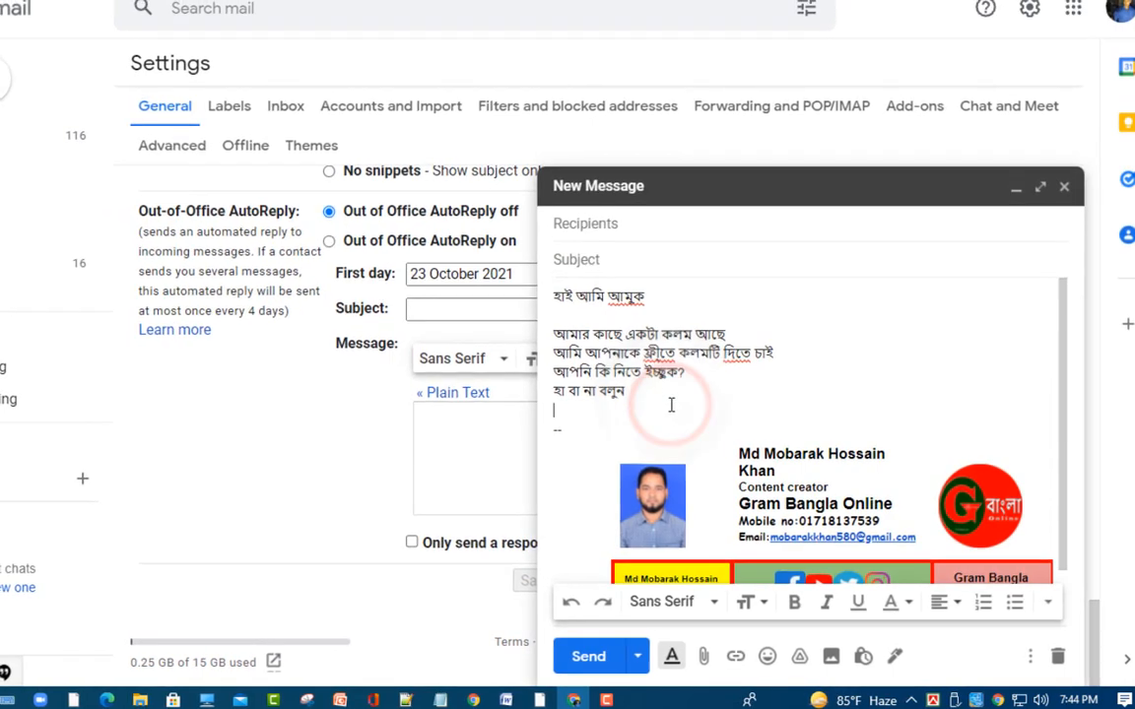
drag(652, 399, 568, 305)
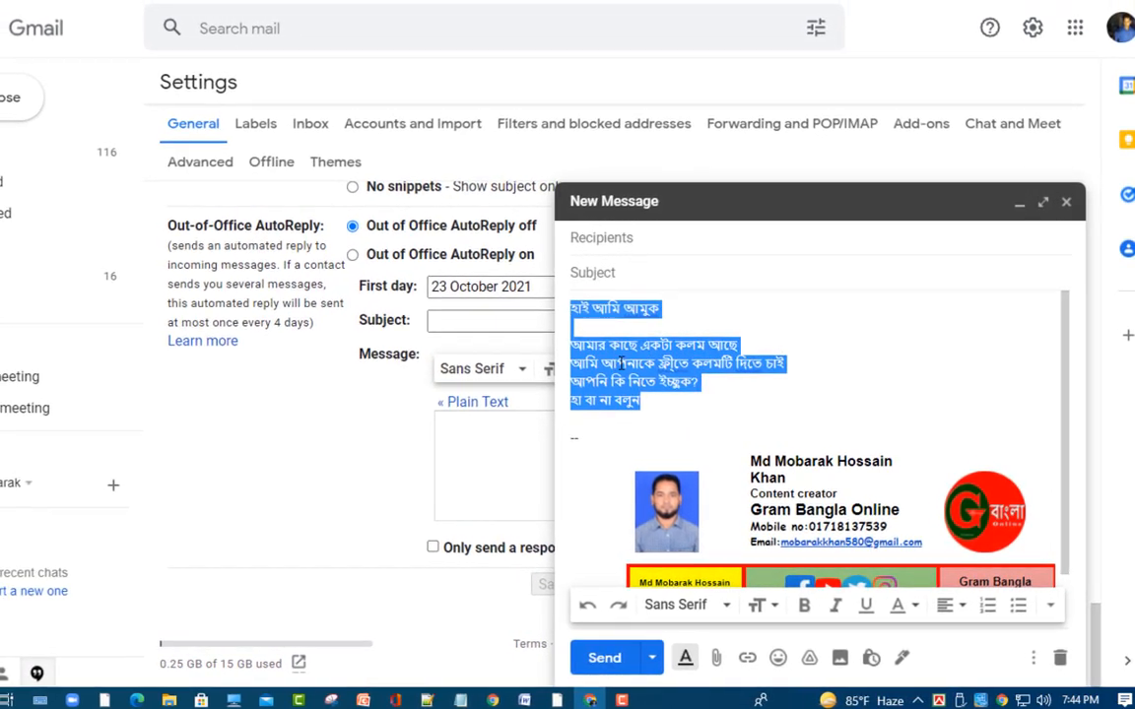
click(664, 407)
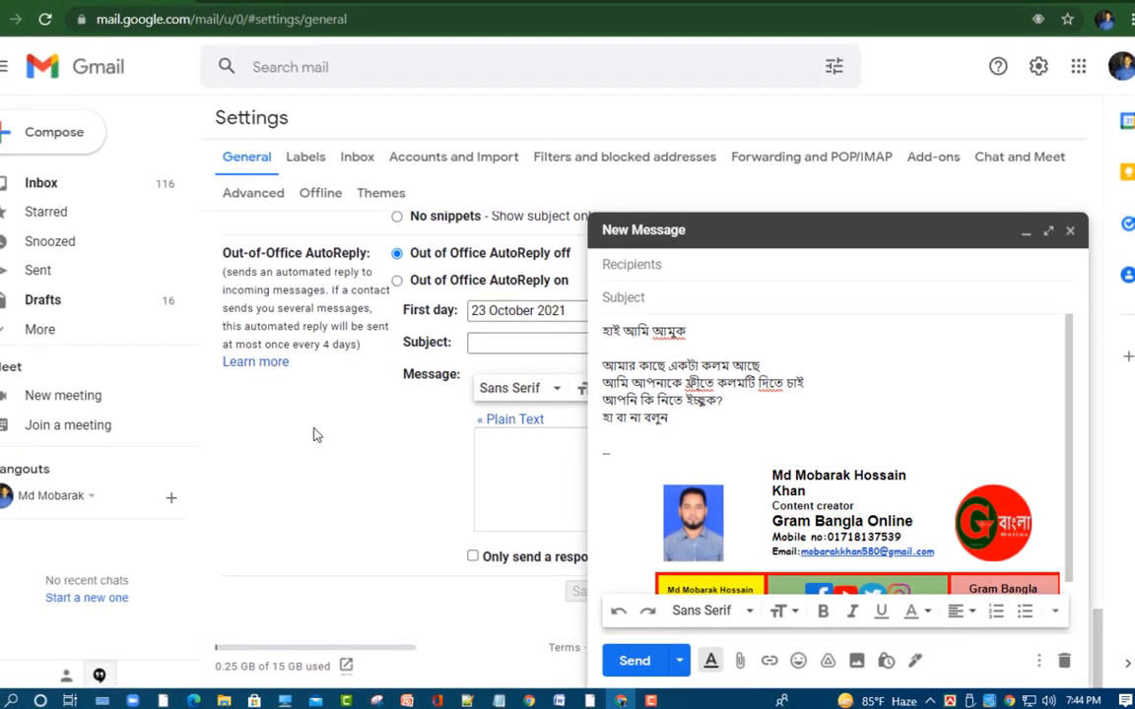
click(322, 432)
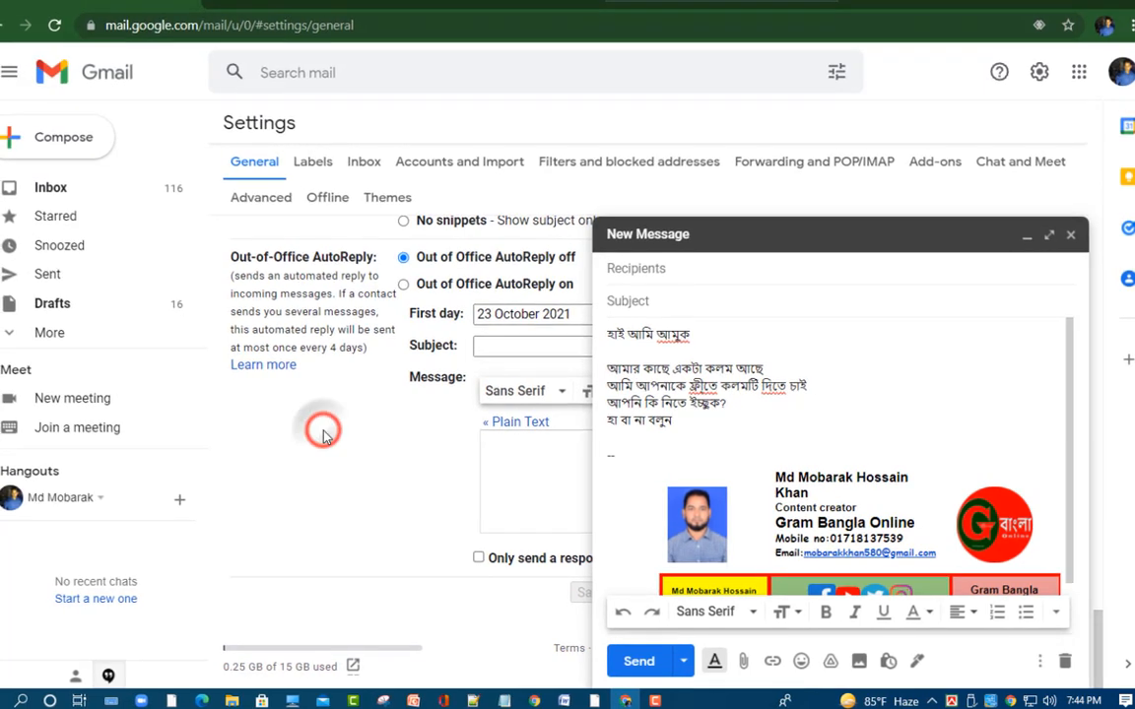
Minimize the draft email and place the cursor in the empty message body of the Out-of-Office AutoReply
click(1027, 239)
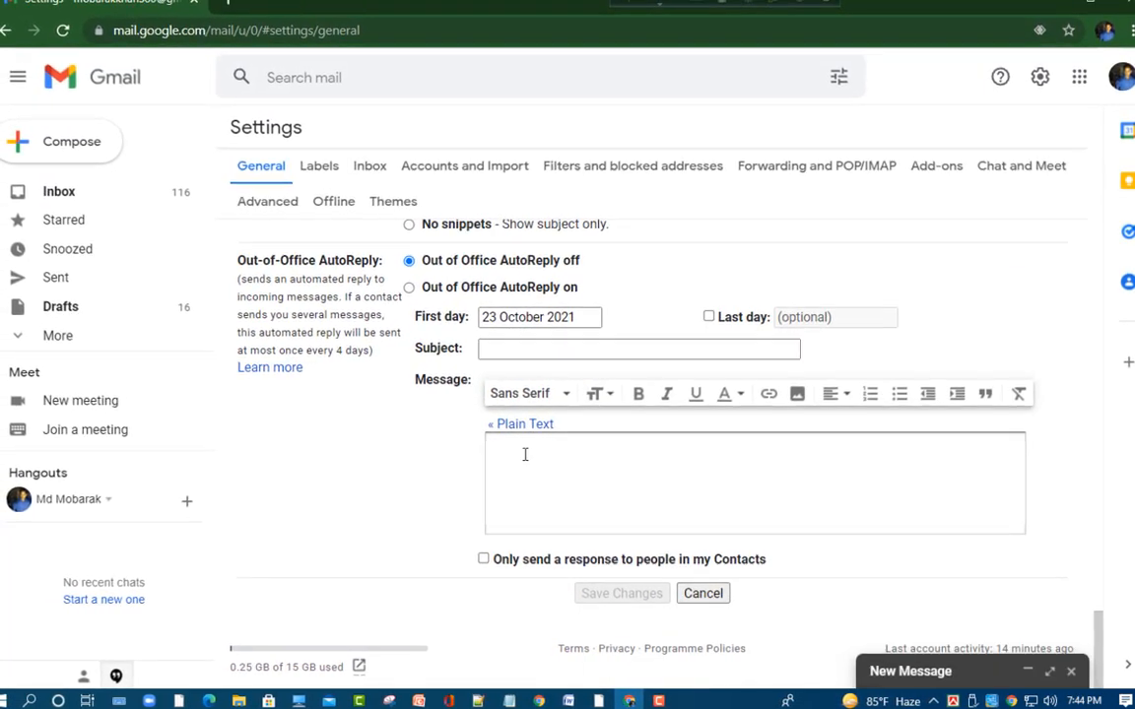
click(537, 454)
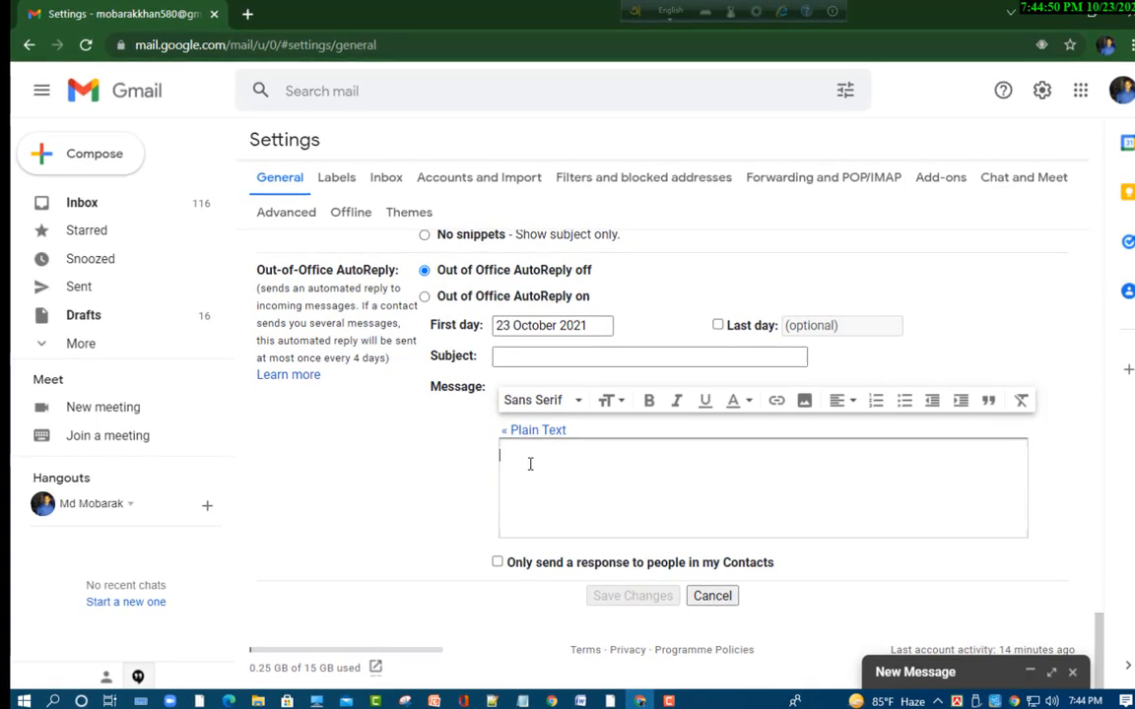
click(508, 448)
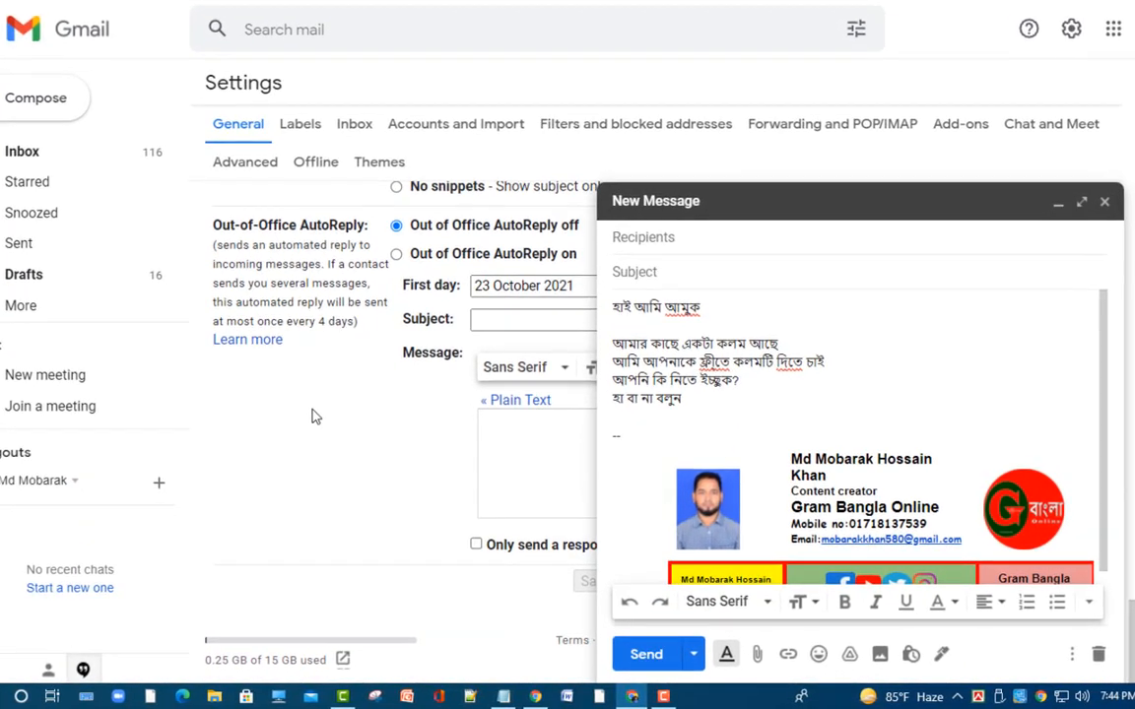
click(315, 414)
click(1073, 187)
click(520, 424)
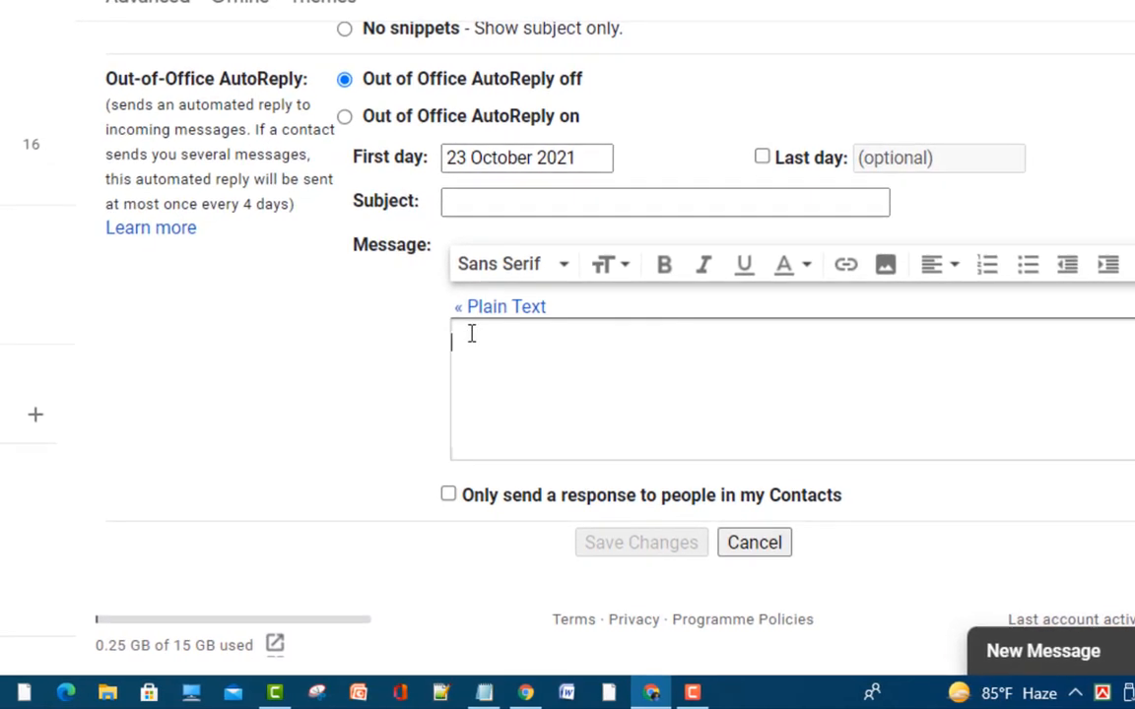
click(463, 329)
click(458, 333)
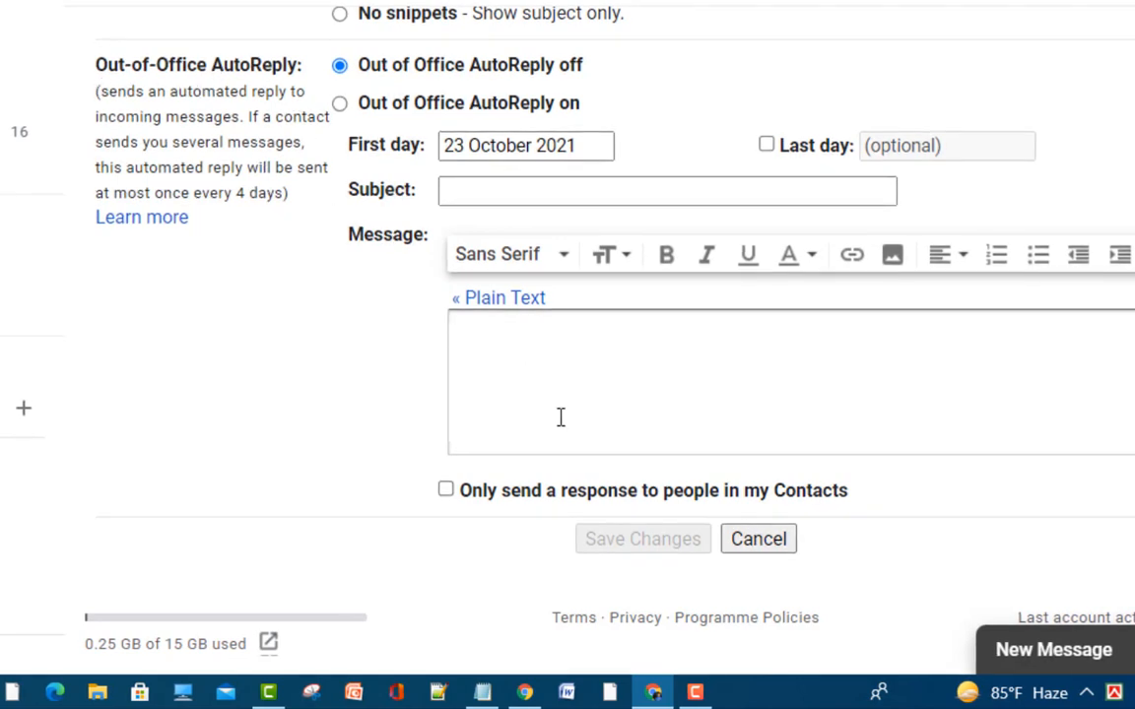
Copy the entire Bengali sign-up reply from the text file open in Notepad and paste it into the AutoReply message in Gmail
mouse_move(666, 706)
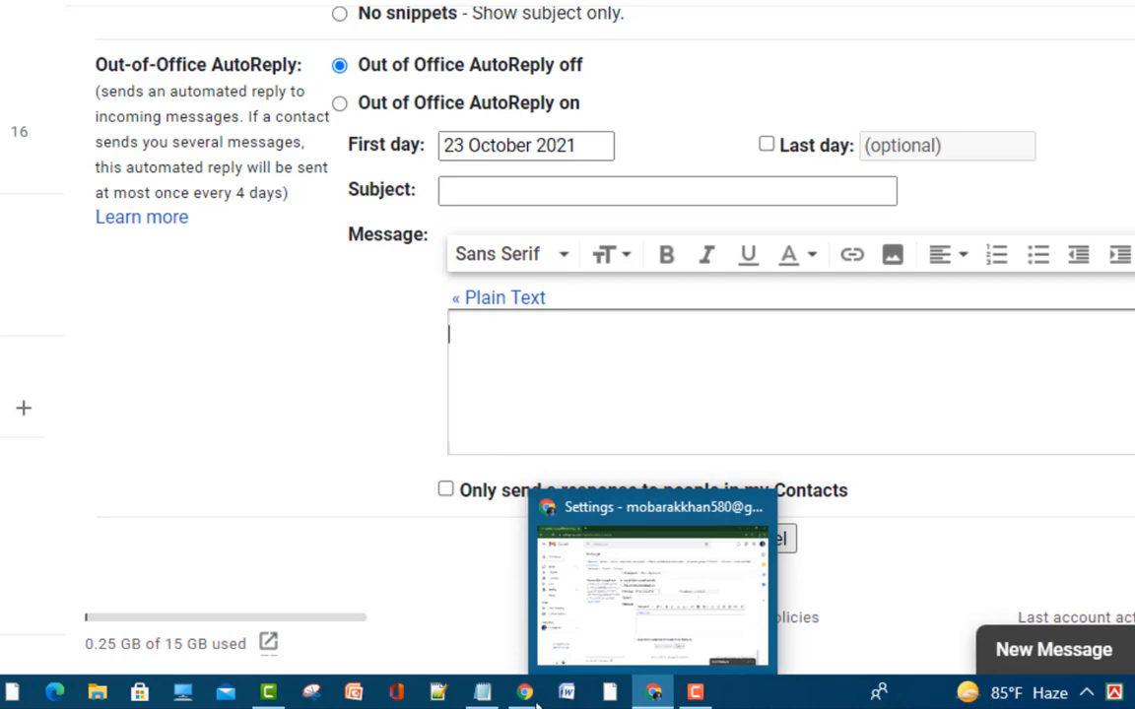
click(482, 692)
key(ctrl+a)
right_click(386, 90)
click(455, 136)
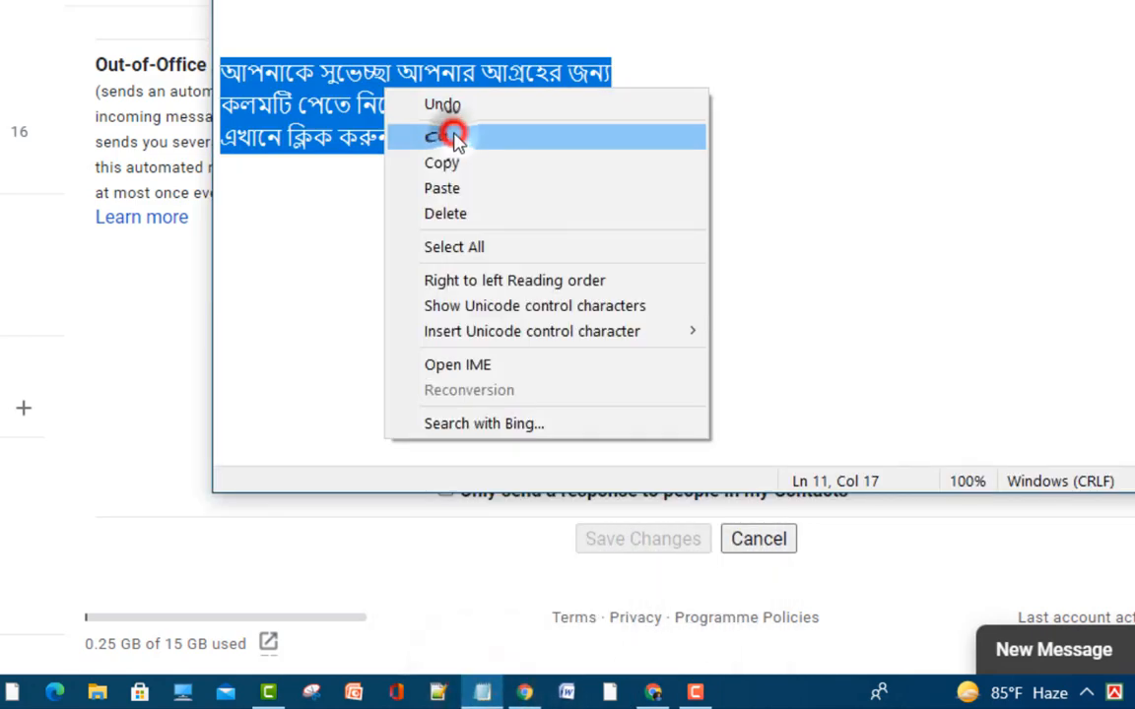
click(452, 163)
click(157, 276)
right_click(502, 339)
click(576, 153)
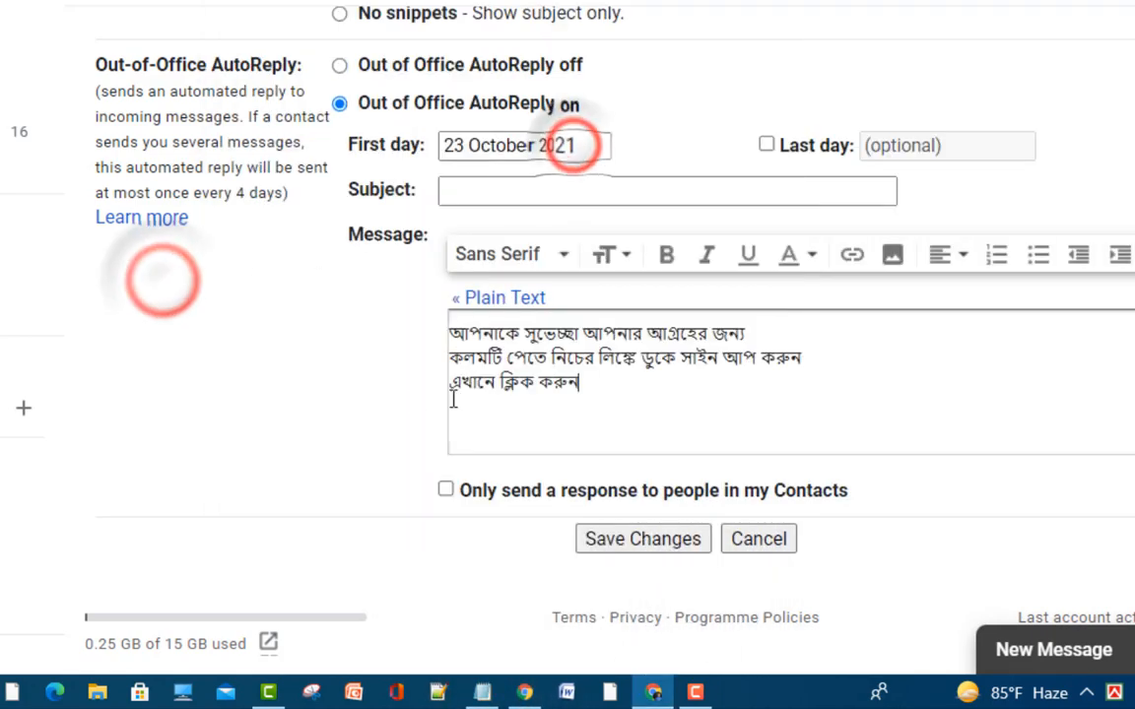
Review the pasted AutoReply message, reading the greeting line and the line about signing up through the link
click(387, 388)
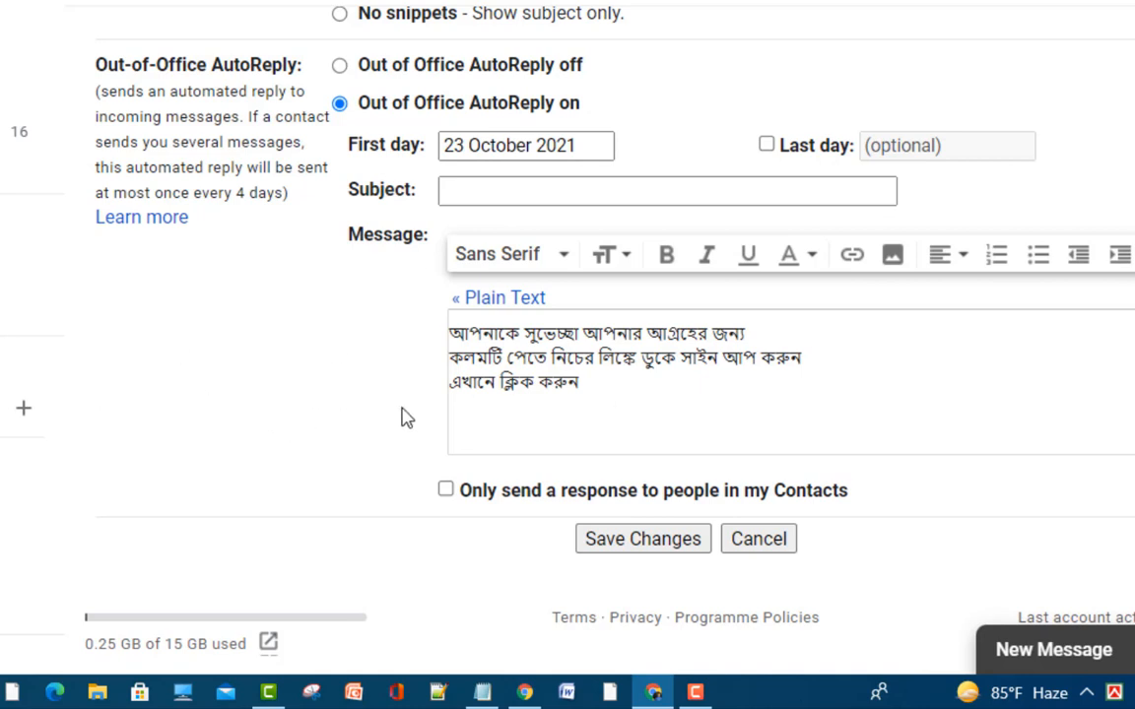
drag(452, 334, 597, 387)
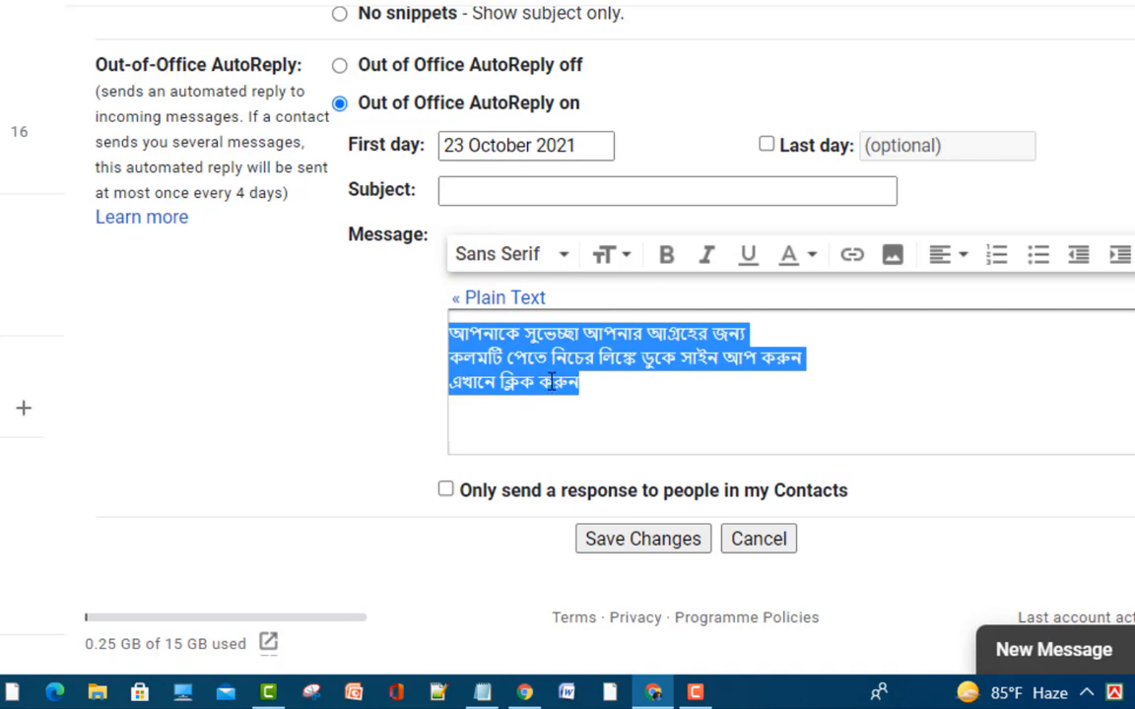
click(610, 392)
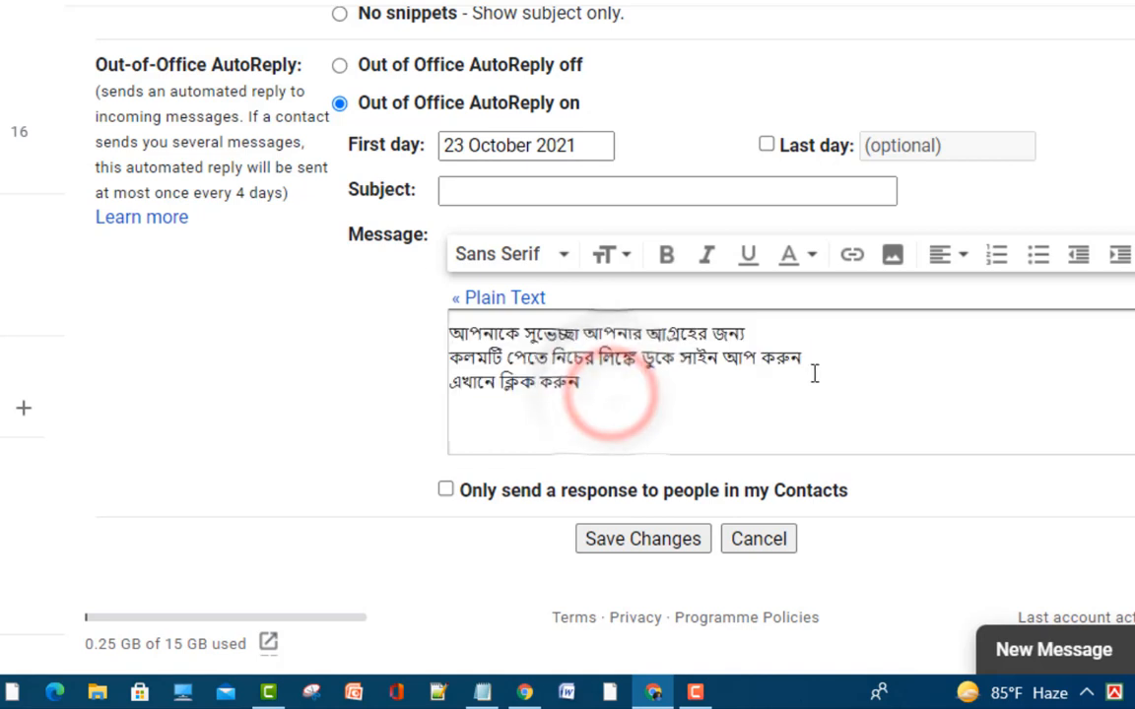
click(783, 332)
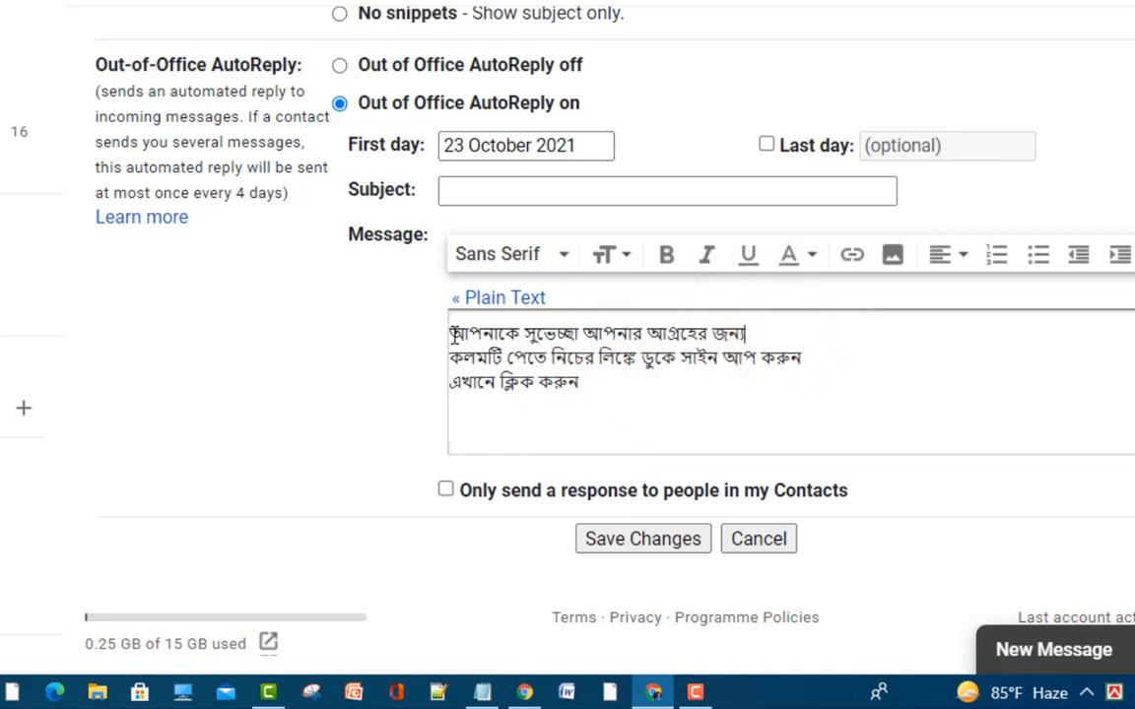
drag(452, 332, 595, 383)
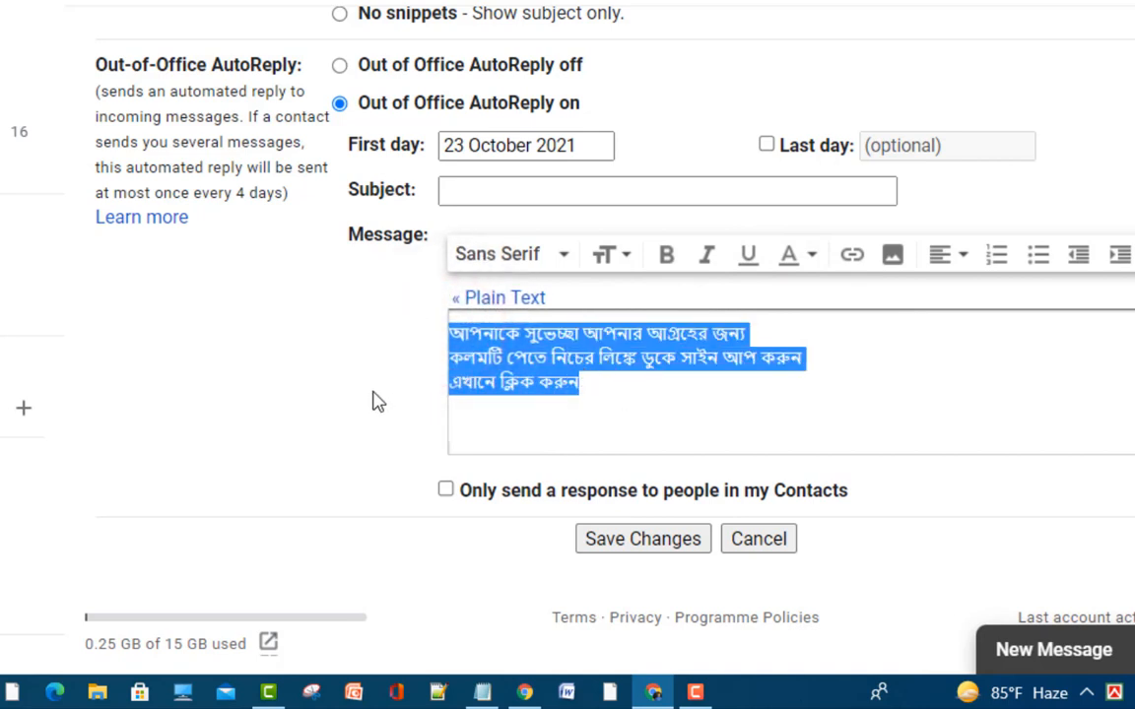
click(484, 378)
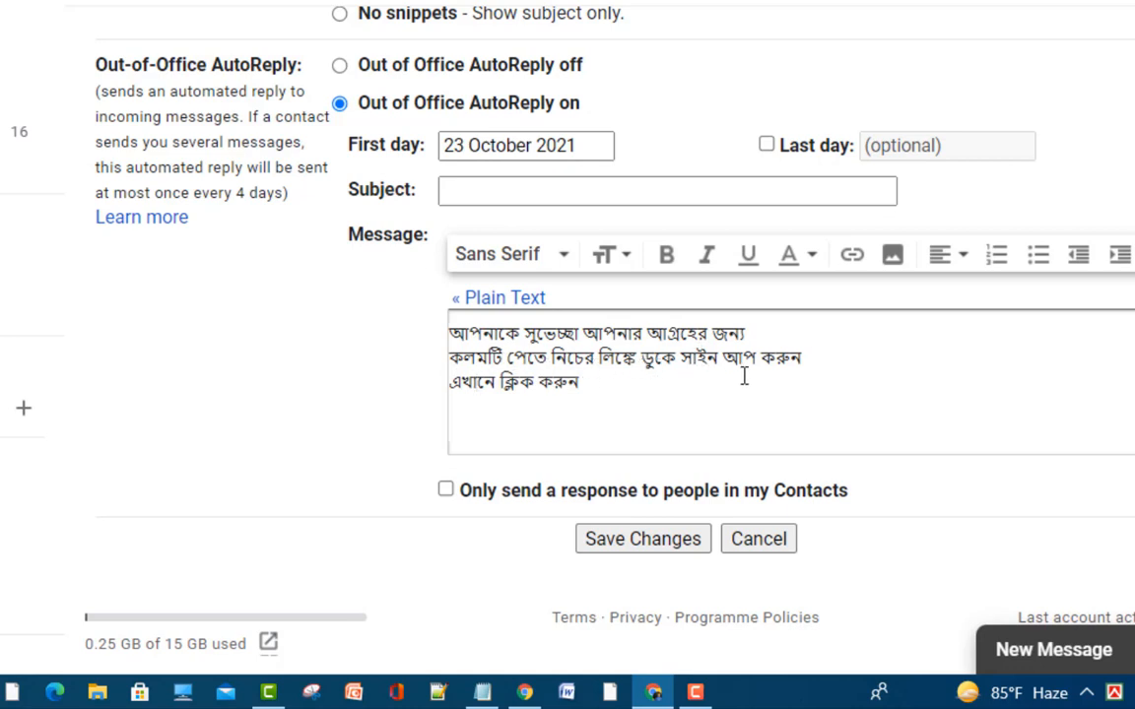
click(800, 360)
drag(451, 360, 806, 361)
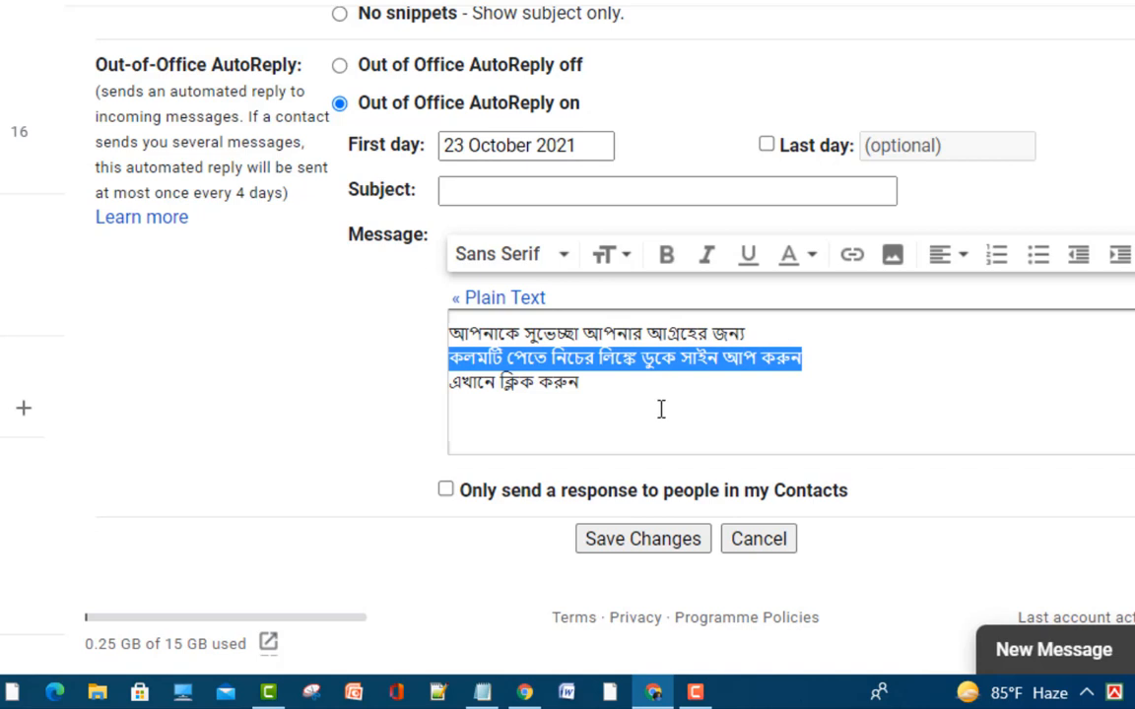
click(608, 392)
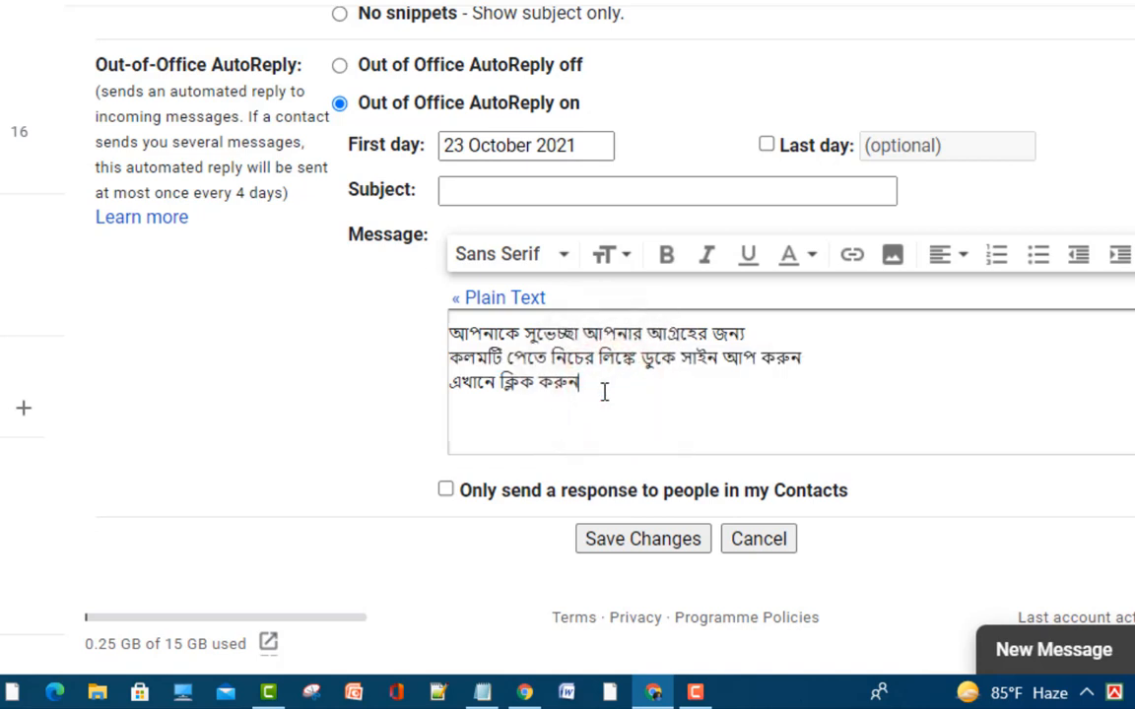
click(451, 357)
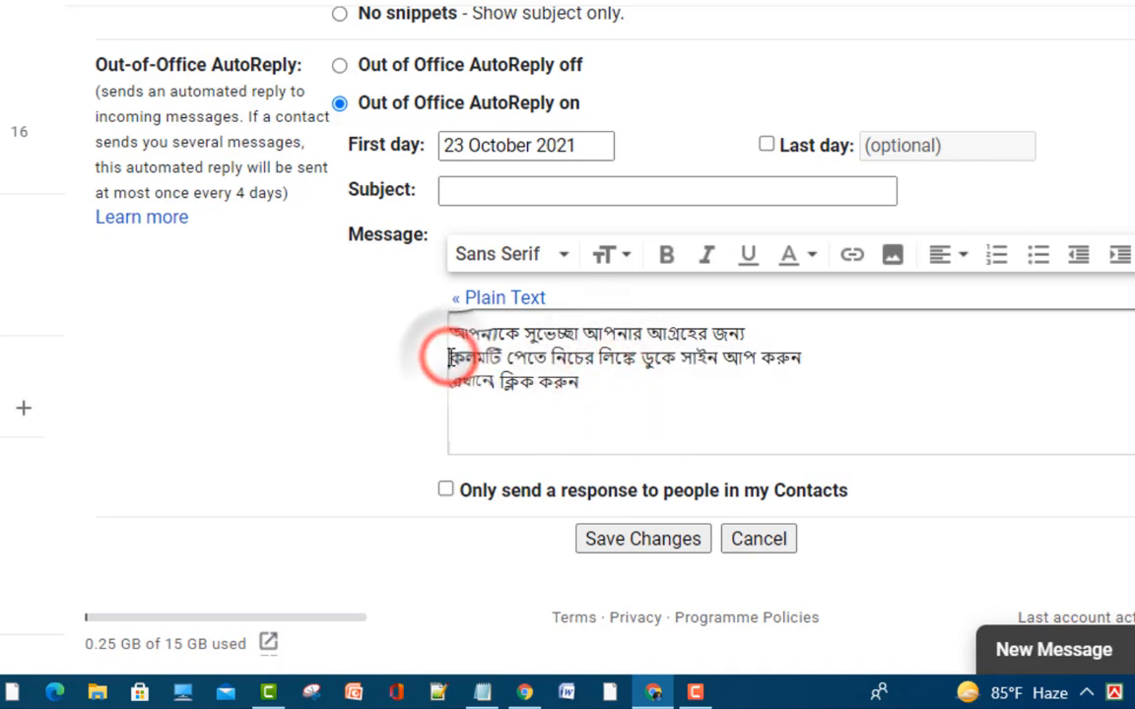
drag(451, 358, 823, 369)
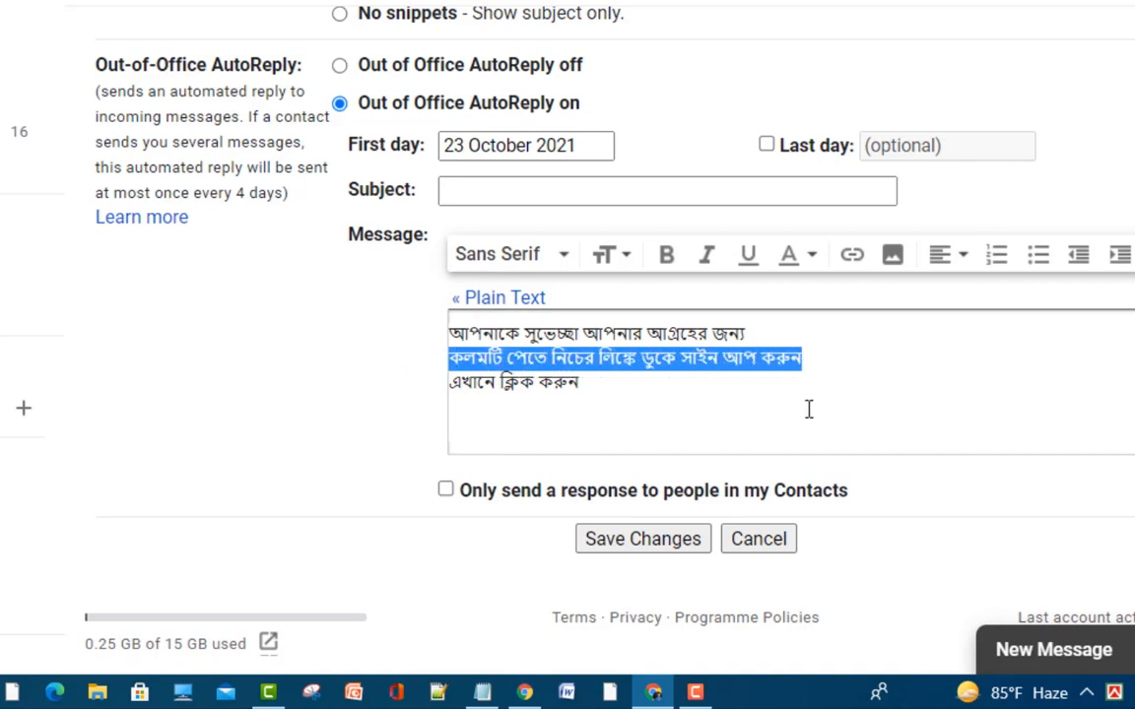
click(717, 412)
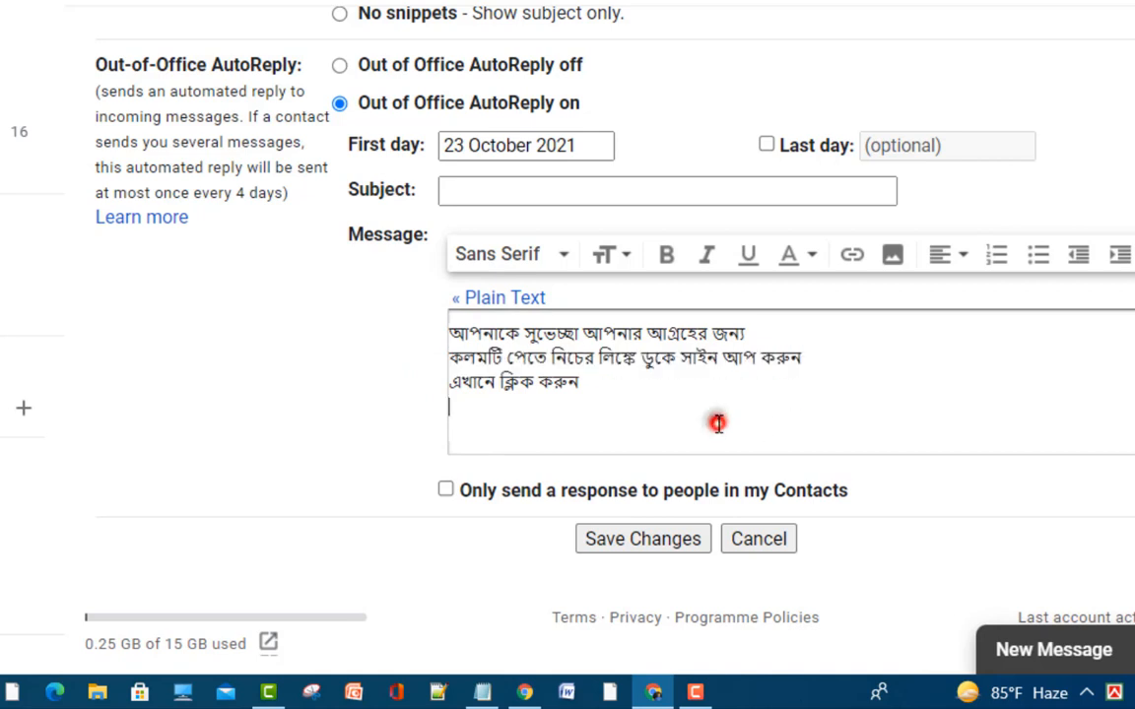
Examine the closing line "এখানে ক্লিক করুন" of the AutoReply message in relation to the two lines above it
click(498, 404)
drag(592, 387, 451, 387)
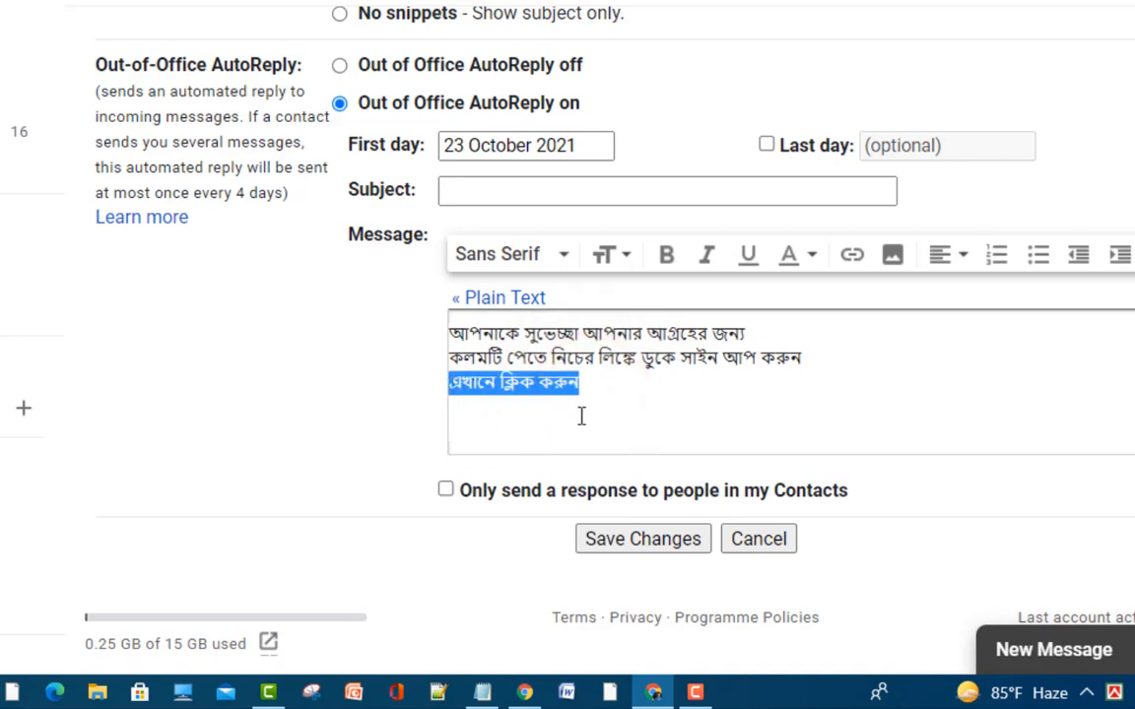
click(522, 424)
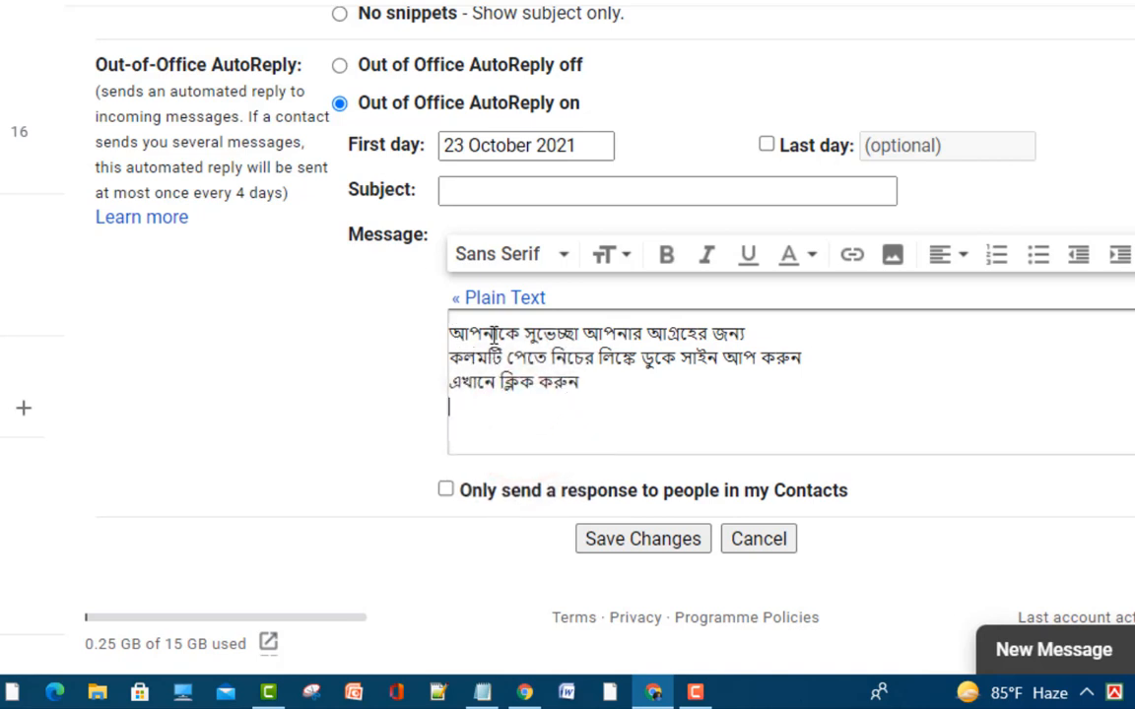
drag(598, 388, 455, 389)
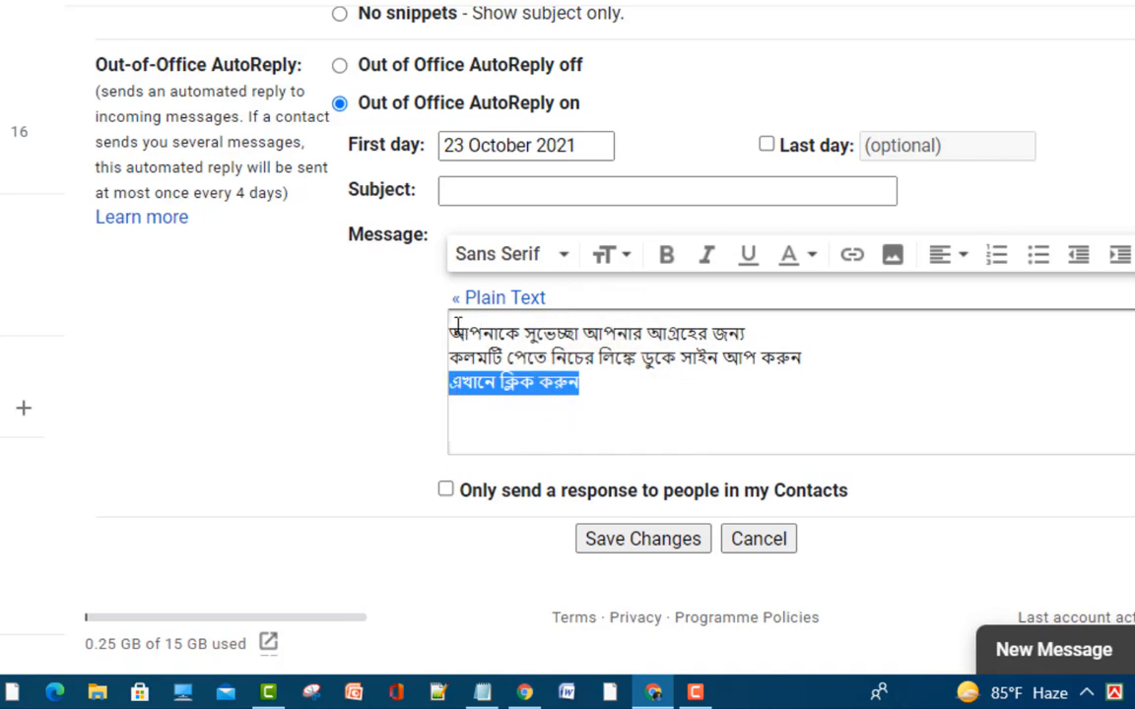
drag(451, 333, 804, 342)
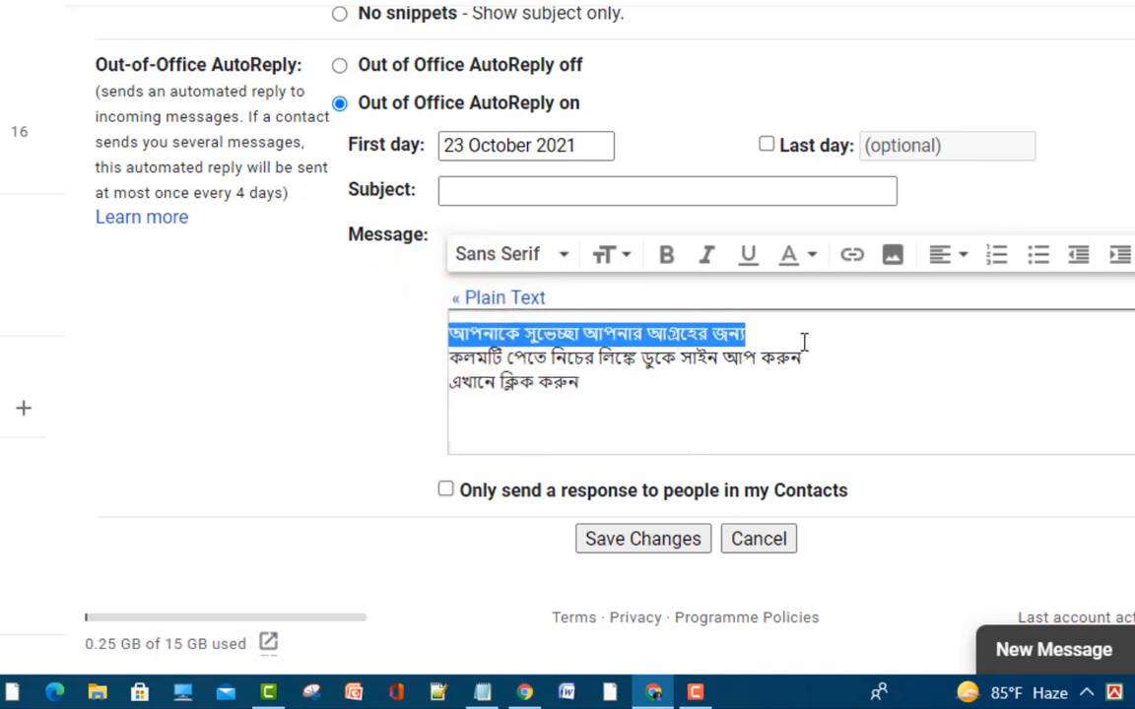
click(832, 358)
click(608, 397)
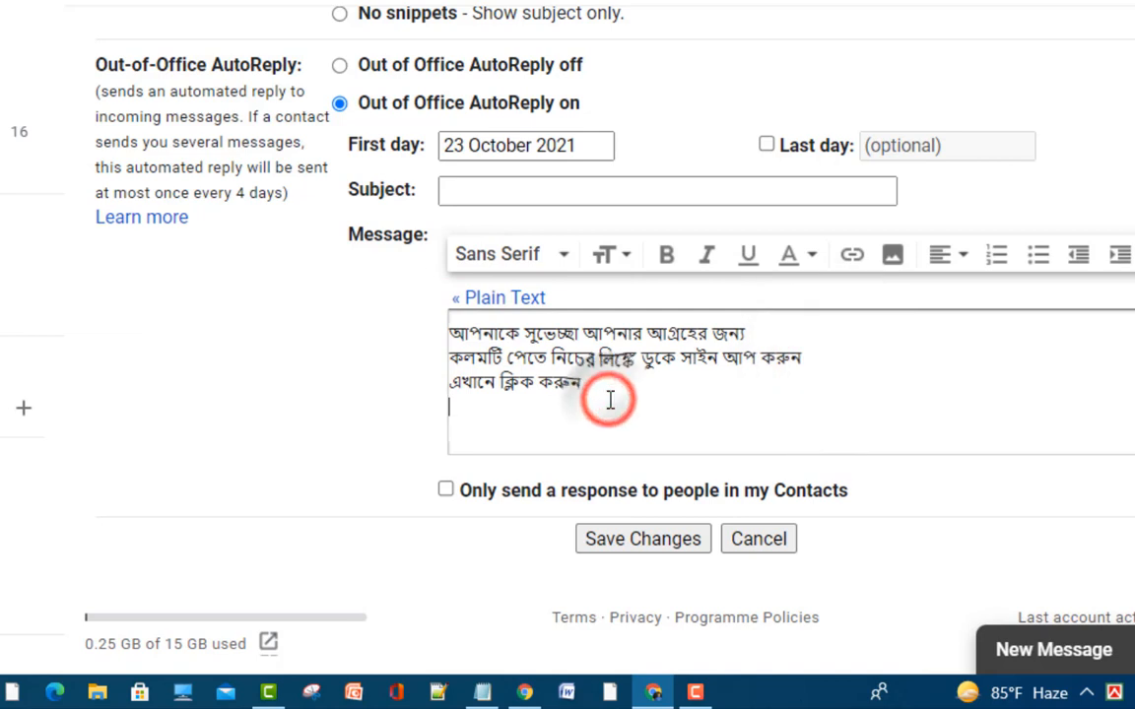
drag(582, 387, 452, 386)
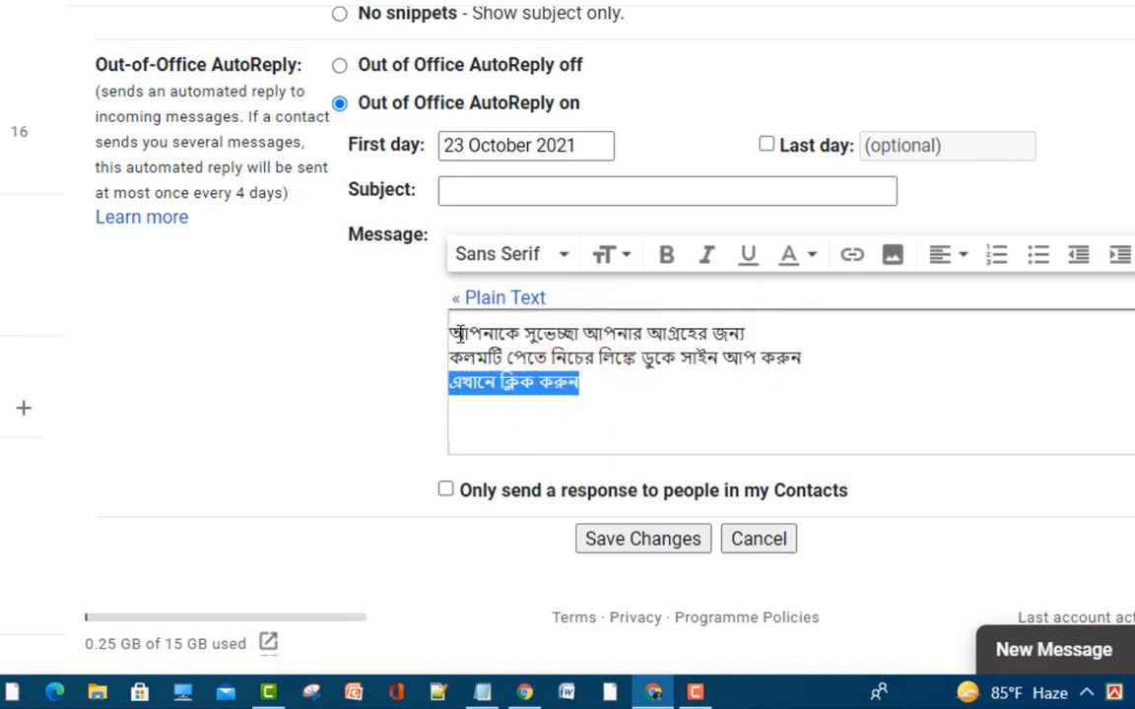
drag(459, 333, 833, 358)
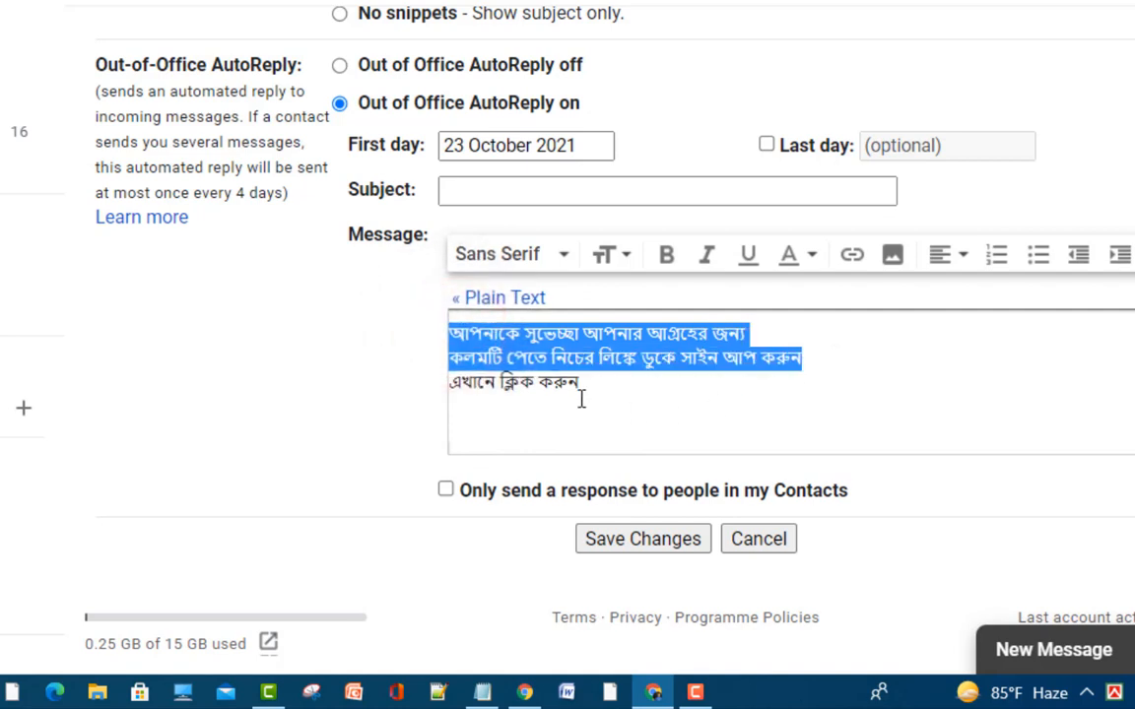
drag(579, 387, 445, 387)
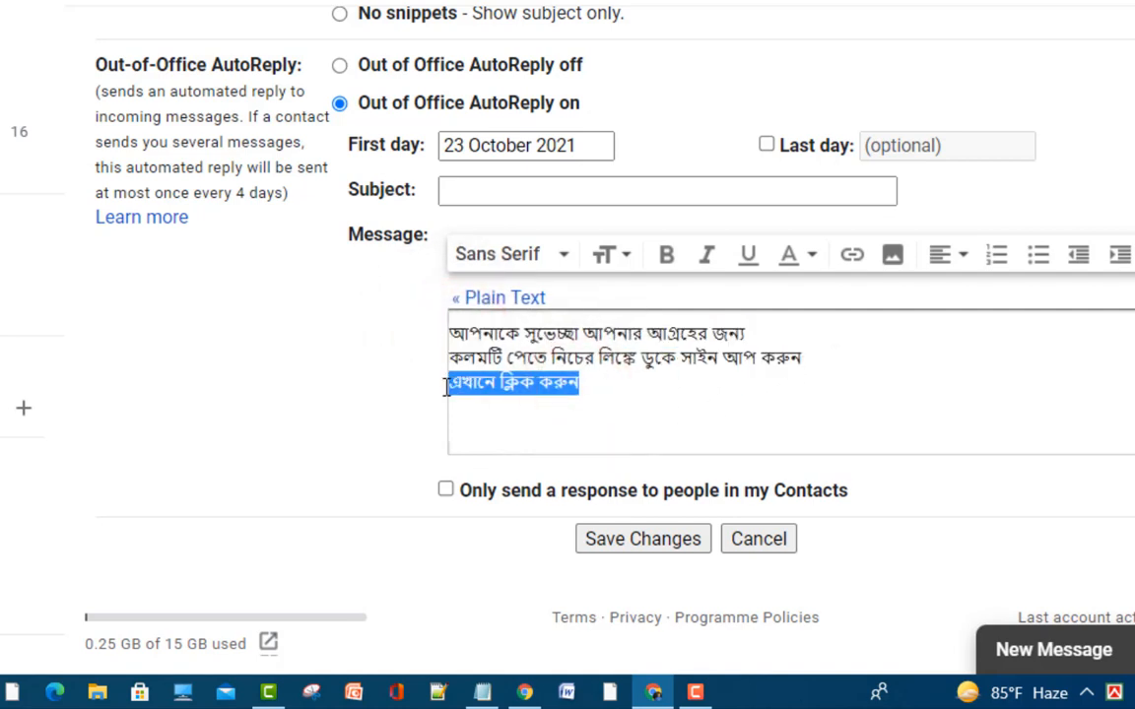
click(598, 386)
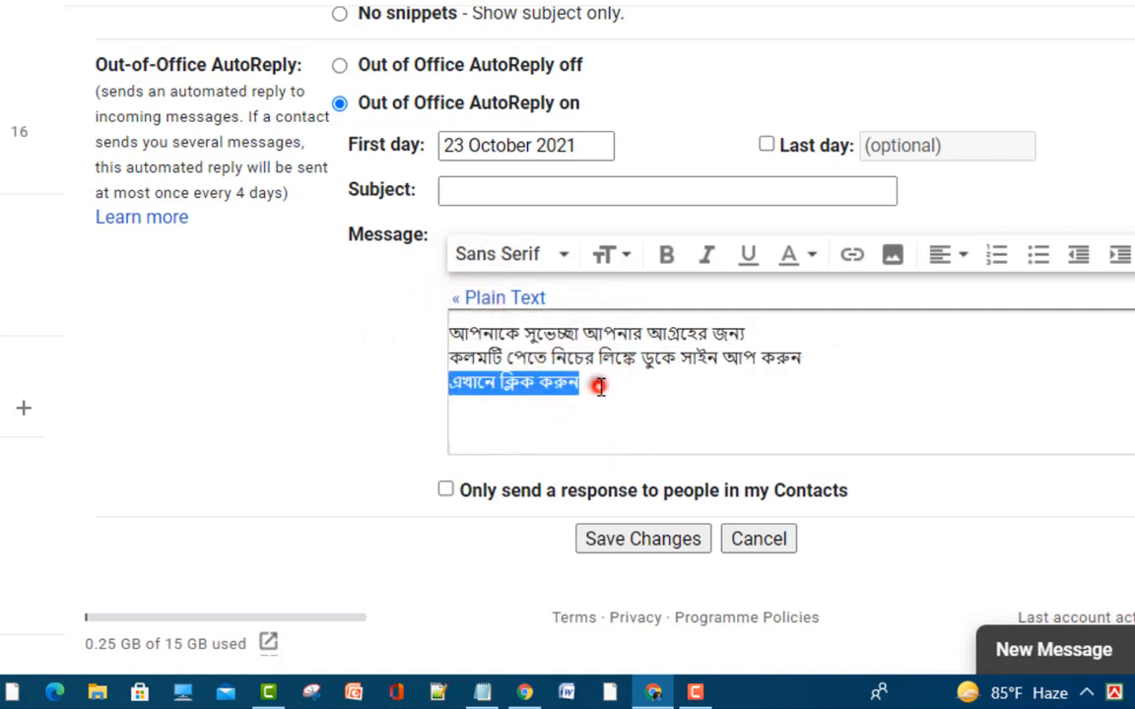
click(451, 383)
drag(450, 383, 581, 384)
click(852, 256)
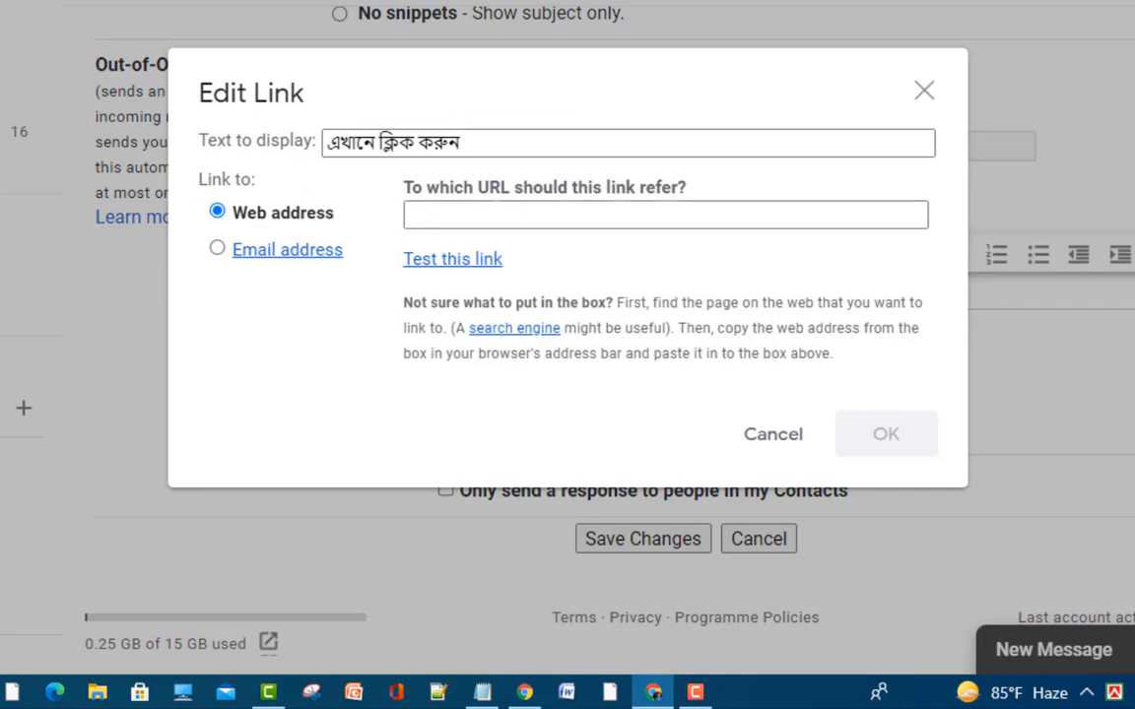
right_click(0, 0)
click(39, 0)
click(519, 214)
right_click(519, 216)
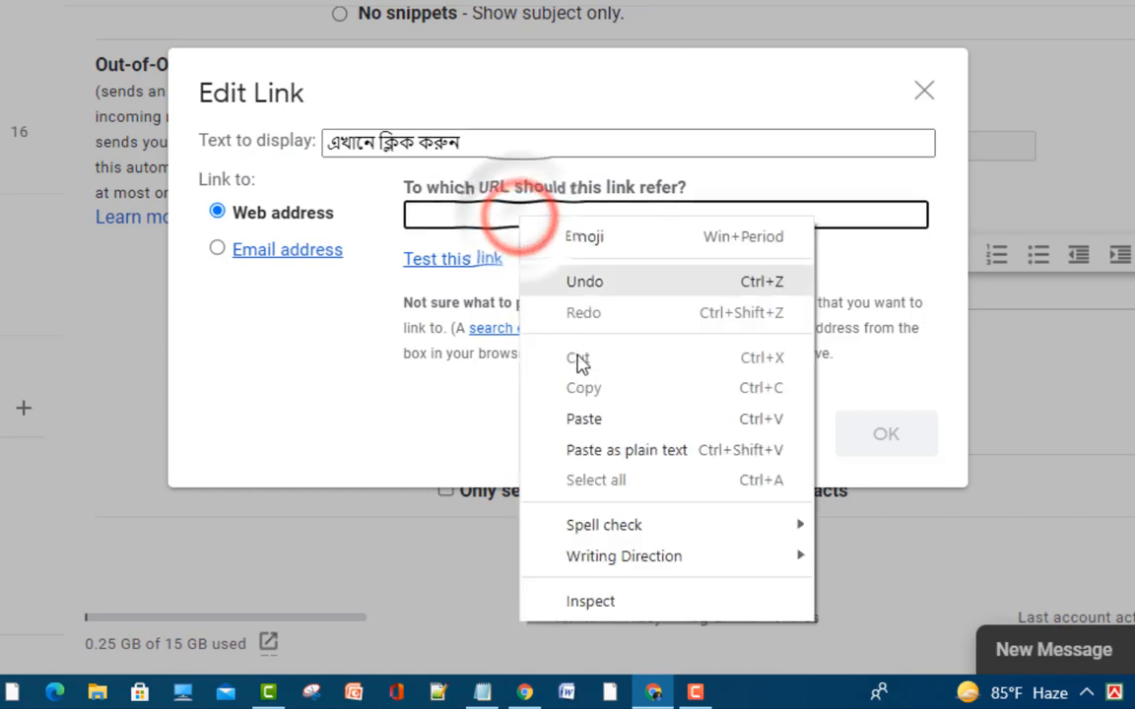
click(579, 412)
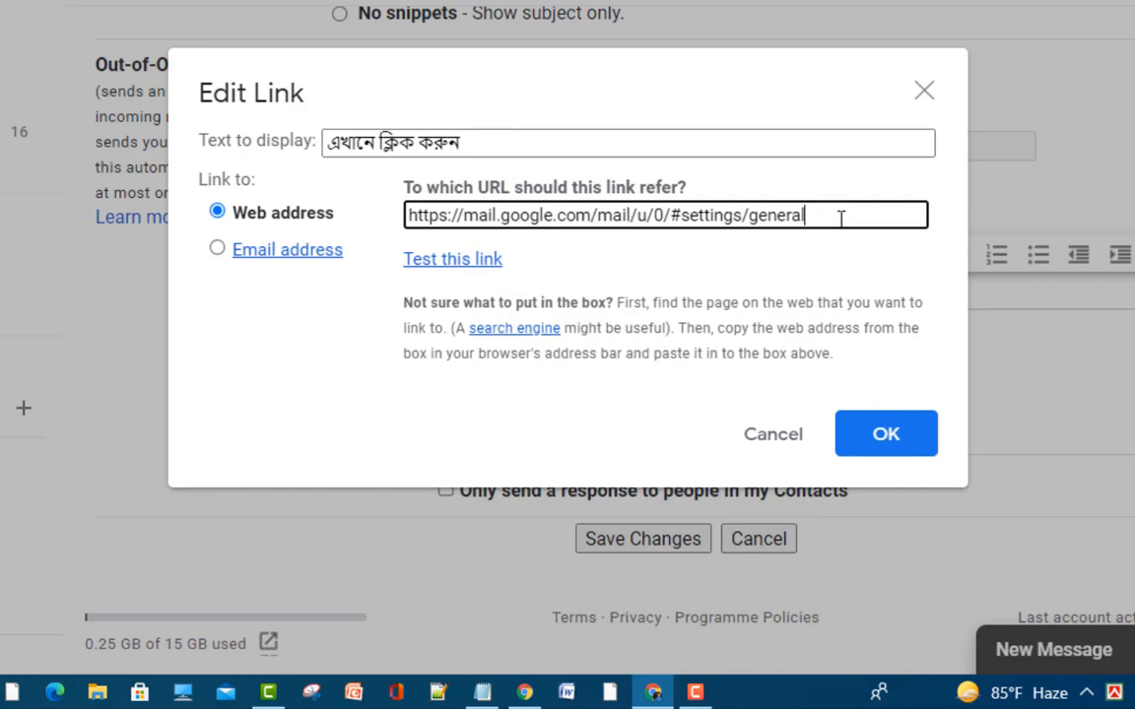
click(898, 449)
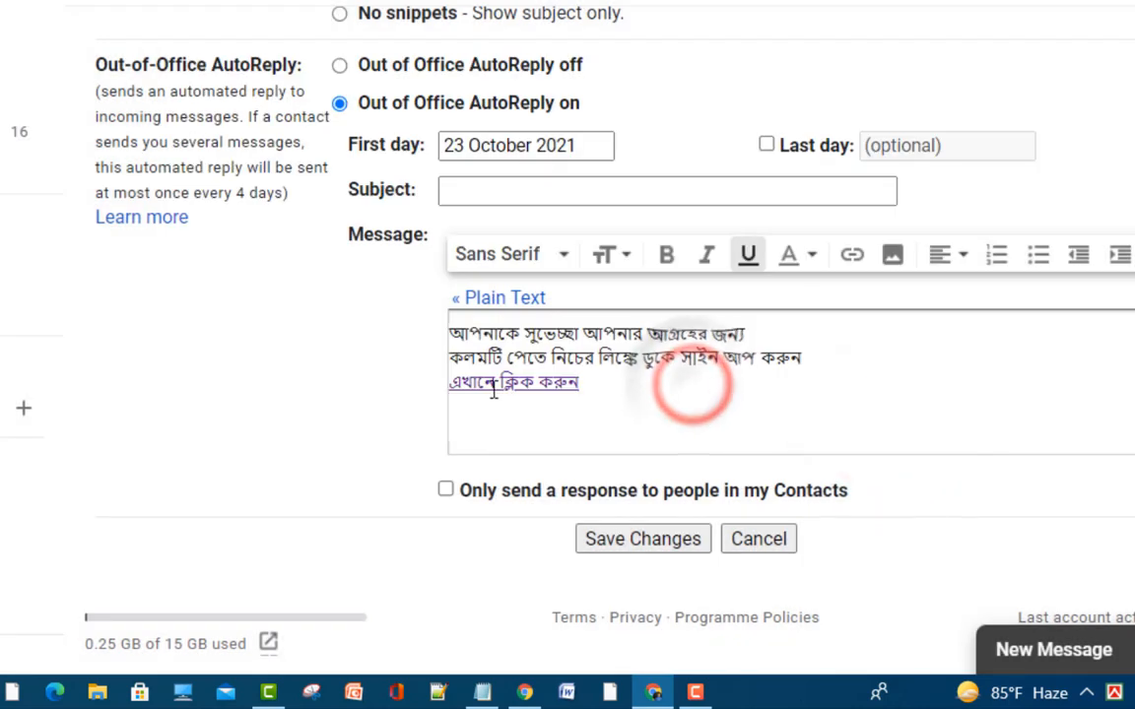
Check the web address behind the linked closing line and look over the whole AutoReply message
drag(455, 389, 600, 387)
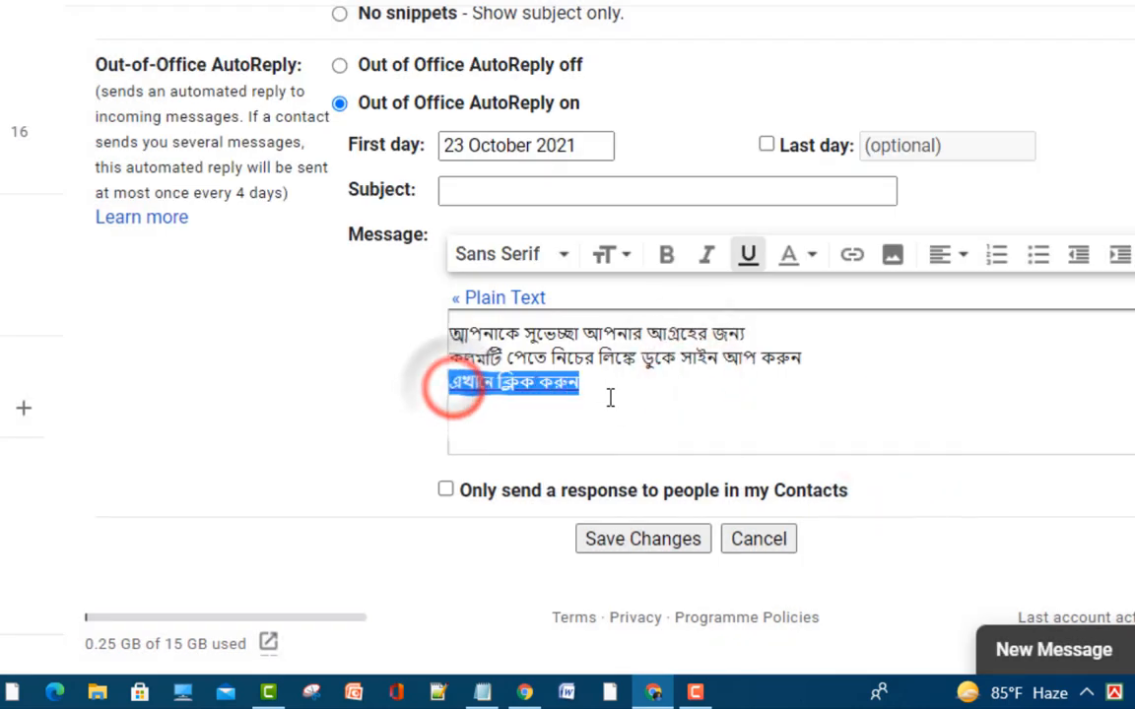
click(601, 389)
click(539, 388)
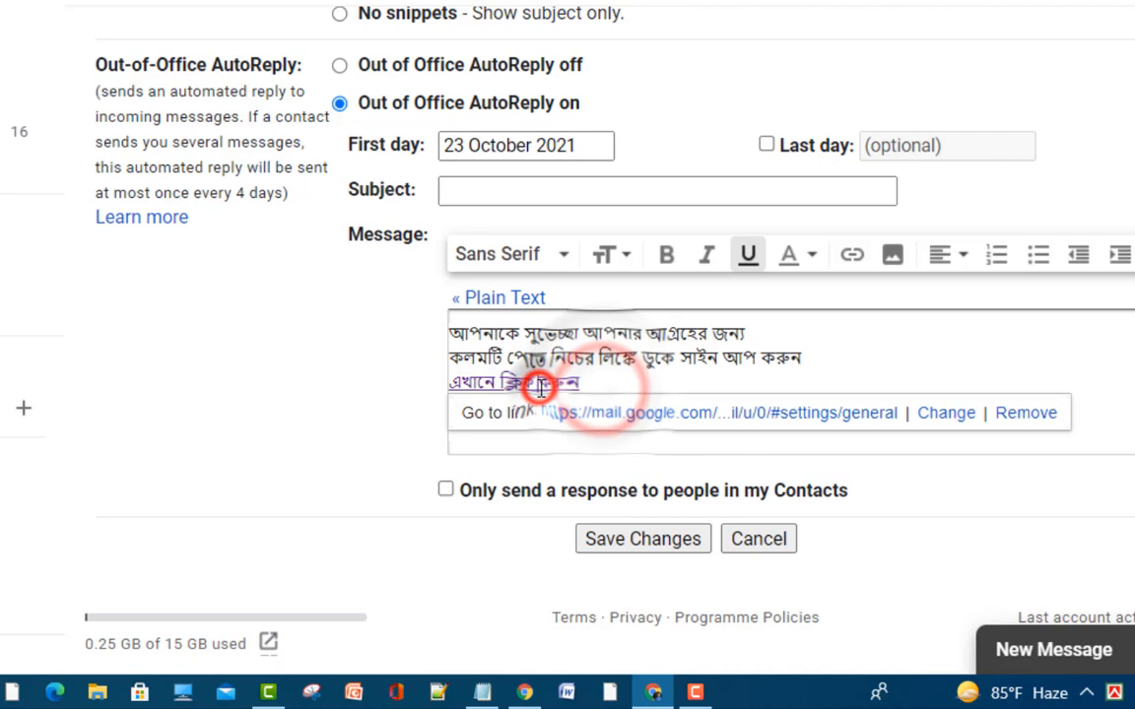
click(641, 388)
drag(448, 332, 653, 400)
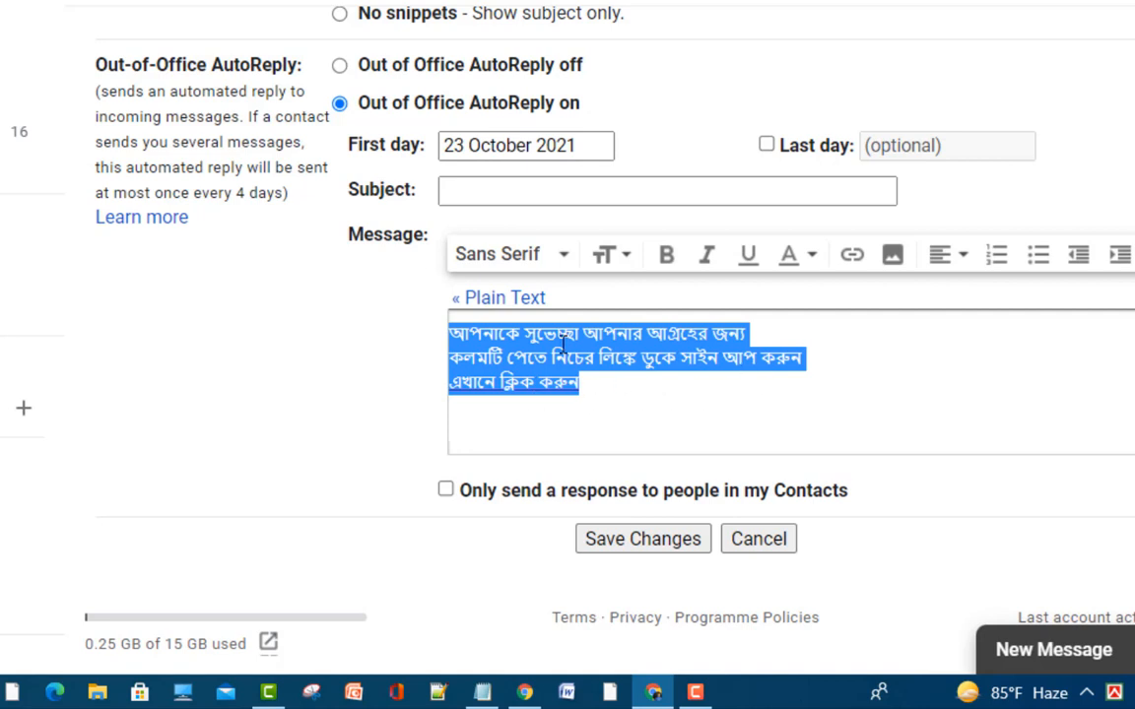
Format the greeting line "আপনাকে সুভেচ্ছা আপনার আগ্রহের জন্য" of the AutoReply message as bold, italic, underlined red text
click(620, 398)
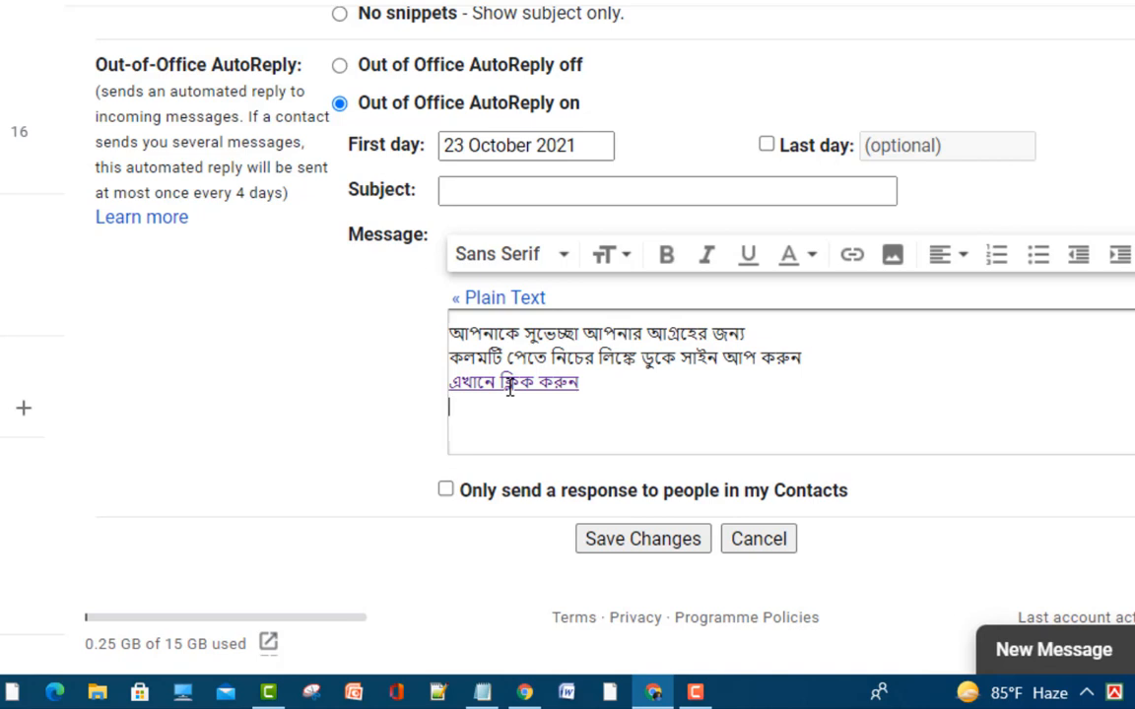
drag(448, 359, 800, 357)
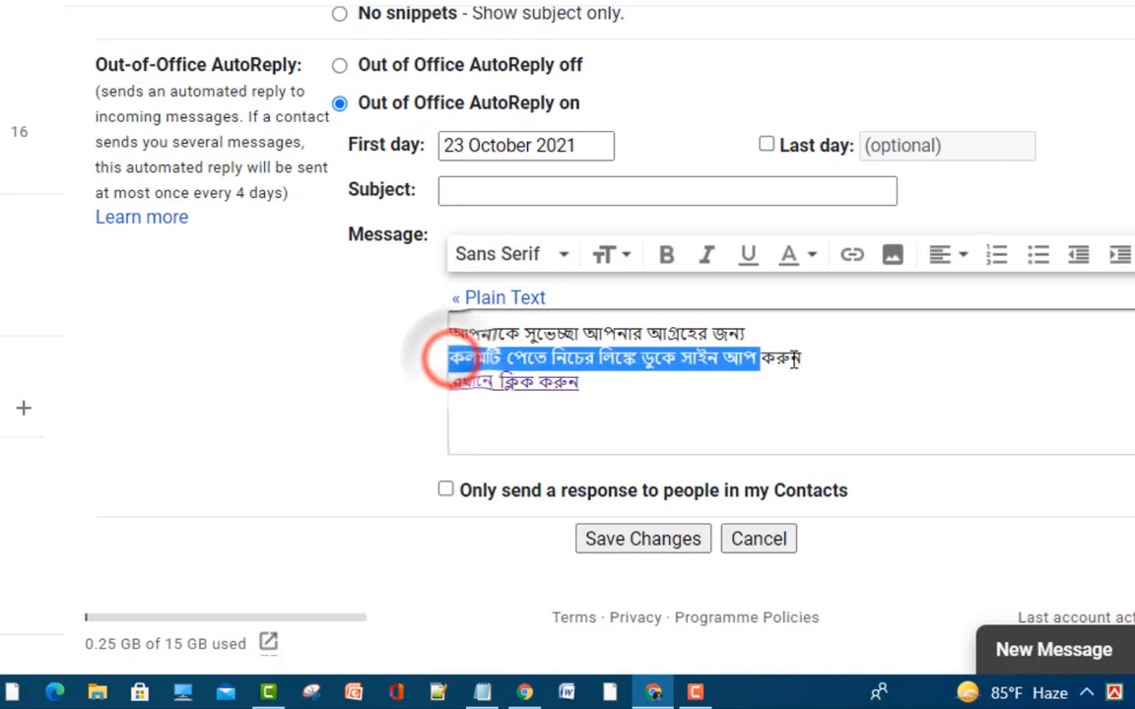
click(828, 355)
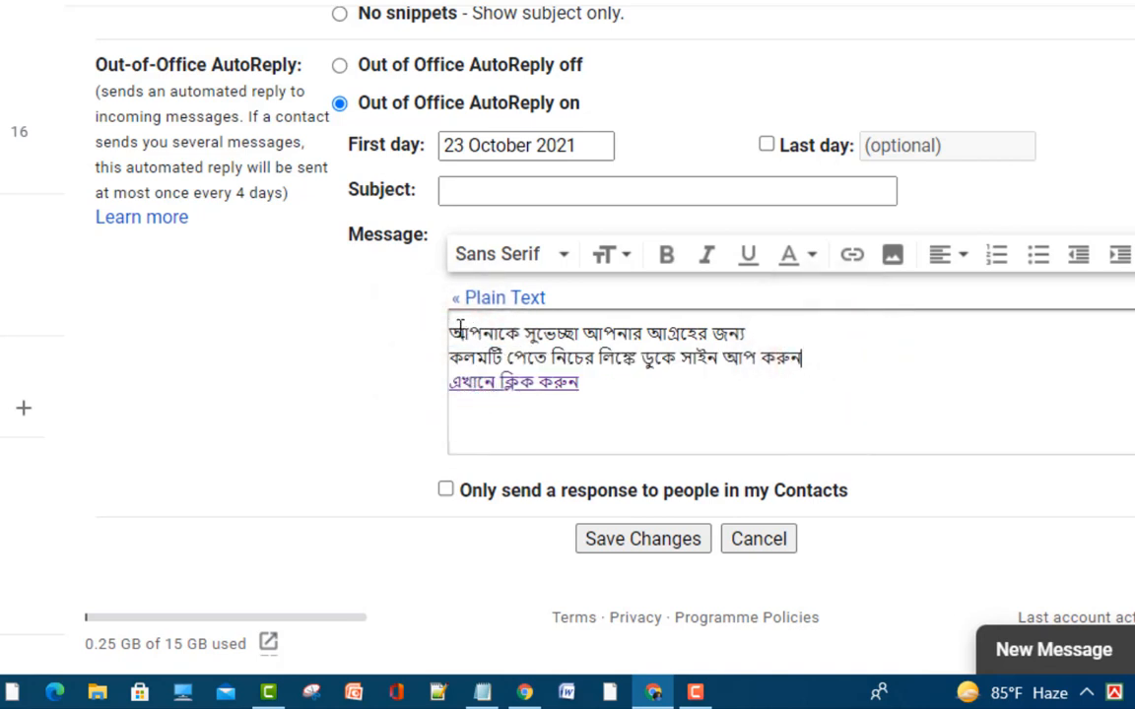
drag(452, 331, 760, 329)
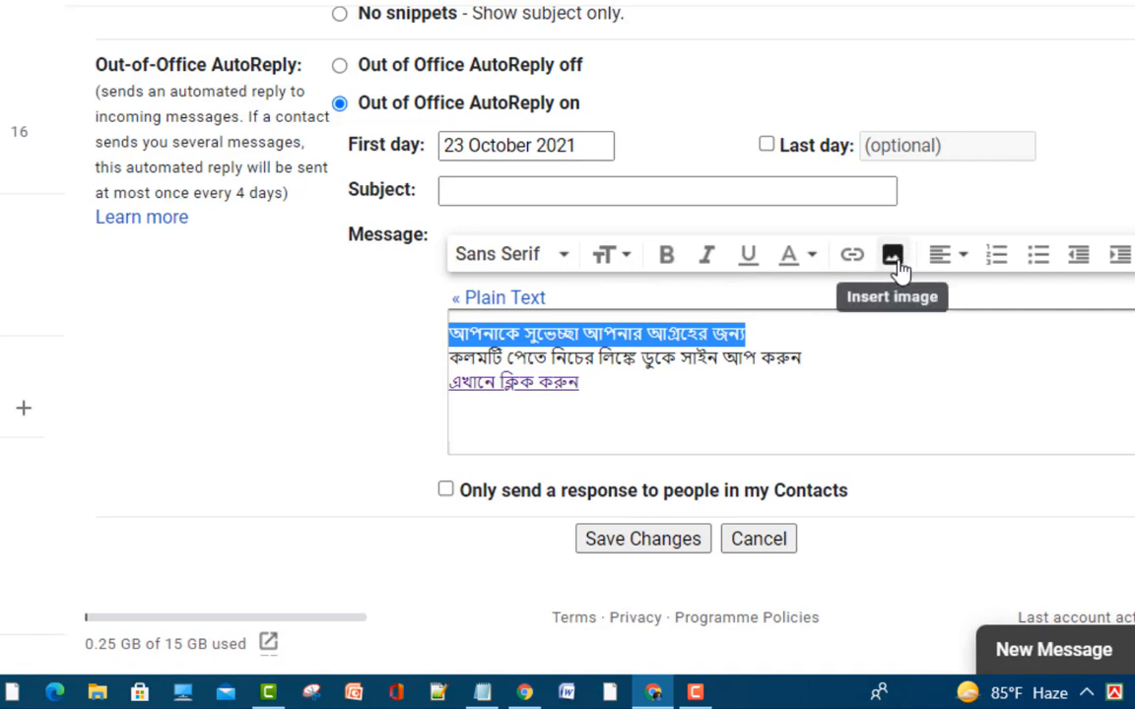
click(667, 258)
click(710, 258)
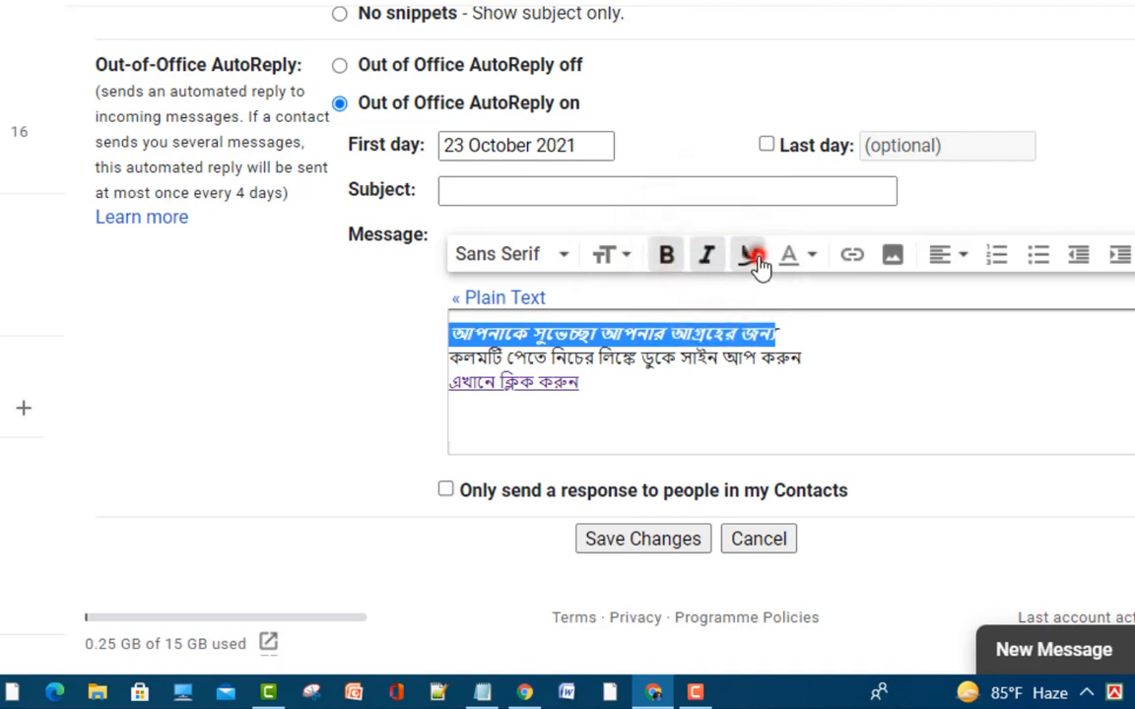
click(752, 261)
click(803, 258)
click(641, 169)
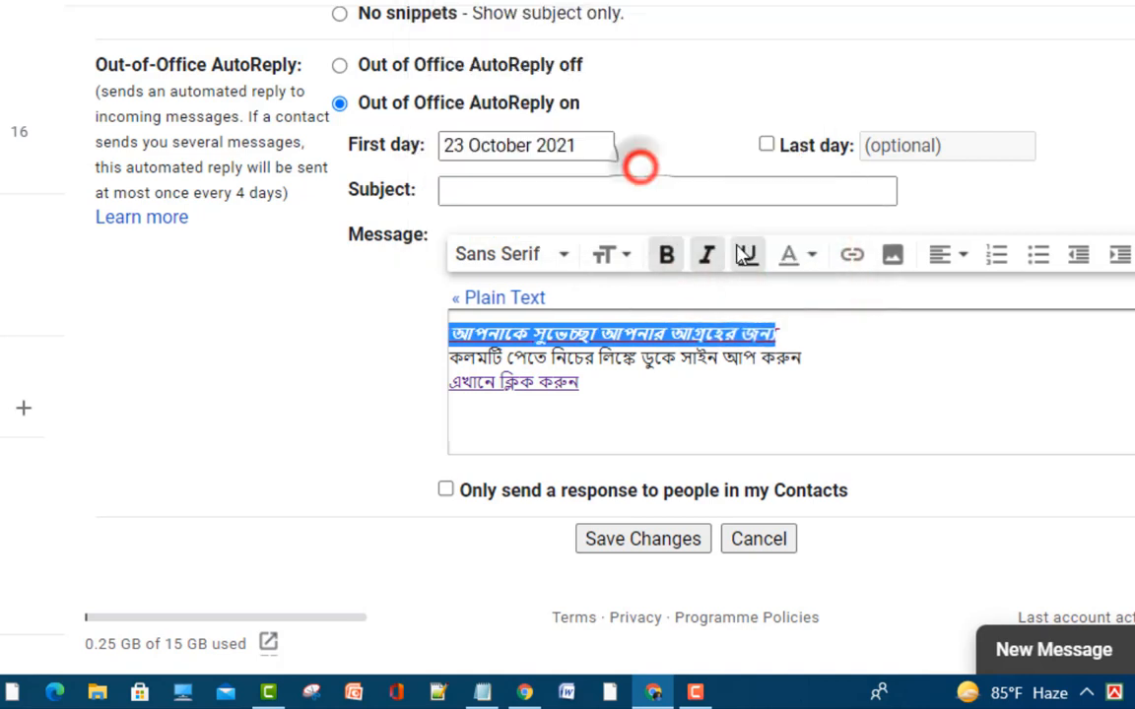
drag(449, 382, 634, 433)
click(691, 410)
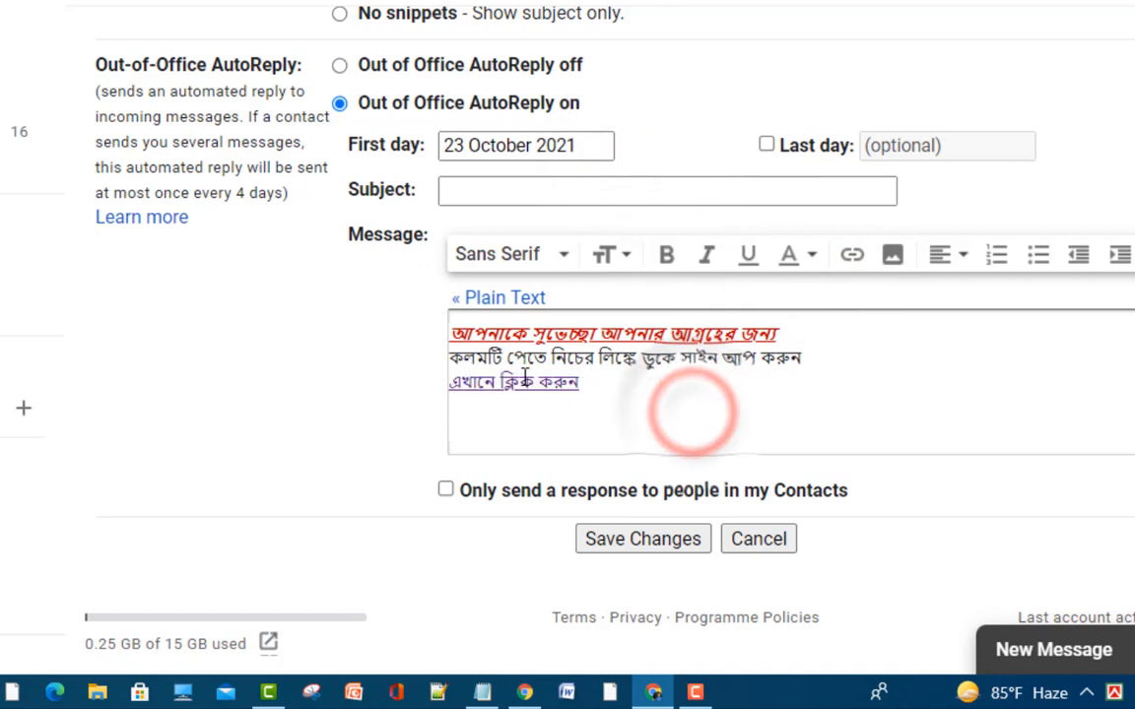
Look over the whole AutoReply message and copy the four-line free-pen offer from the Notepad notes
drag(451, 333, 621, 413)
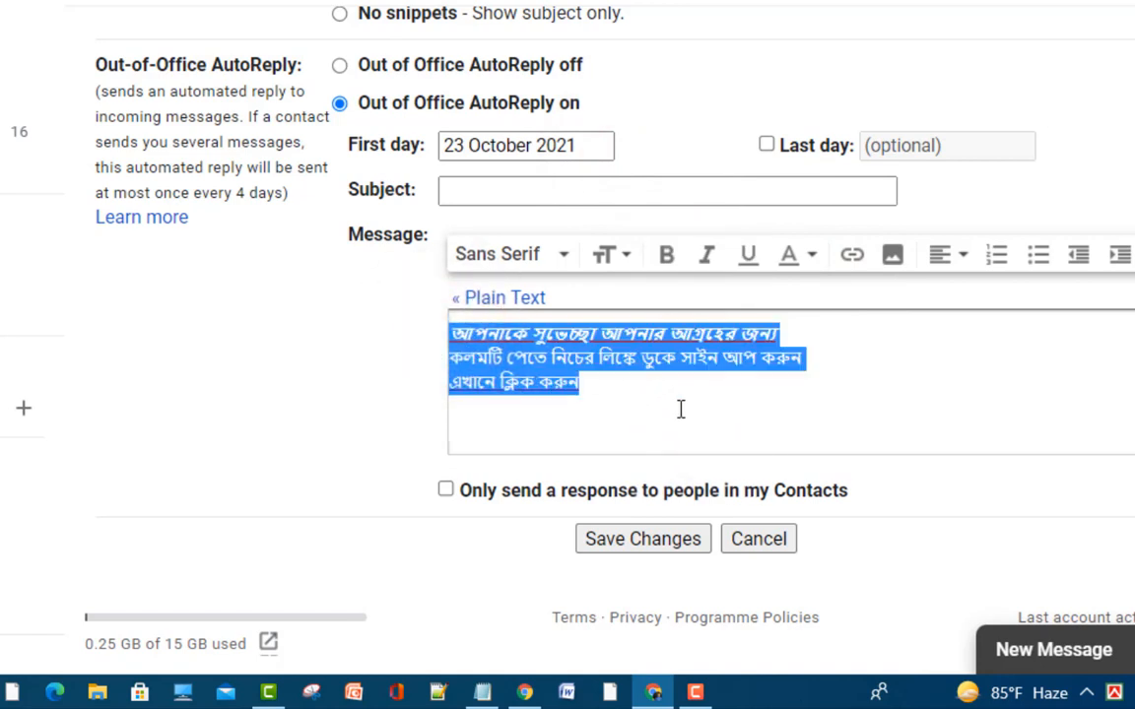
click(621, 408)
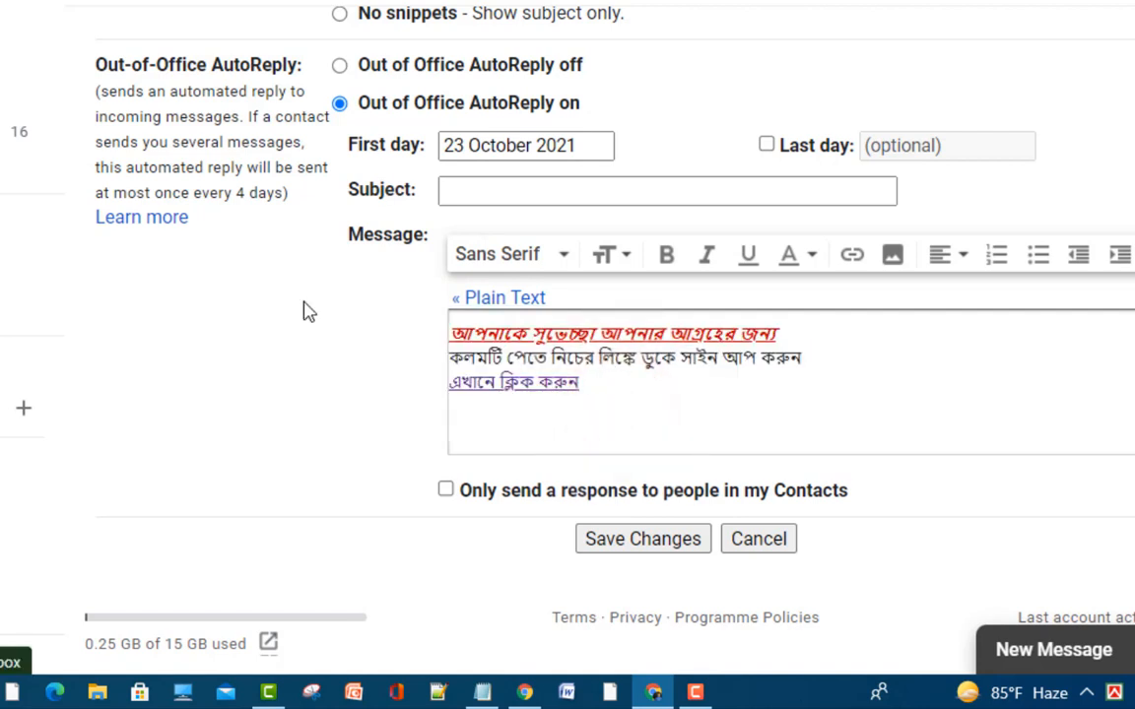
click(482, 692)
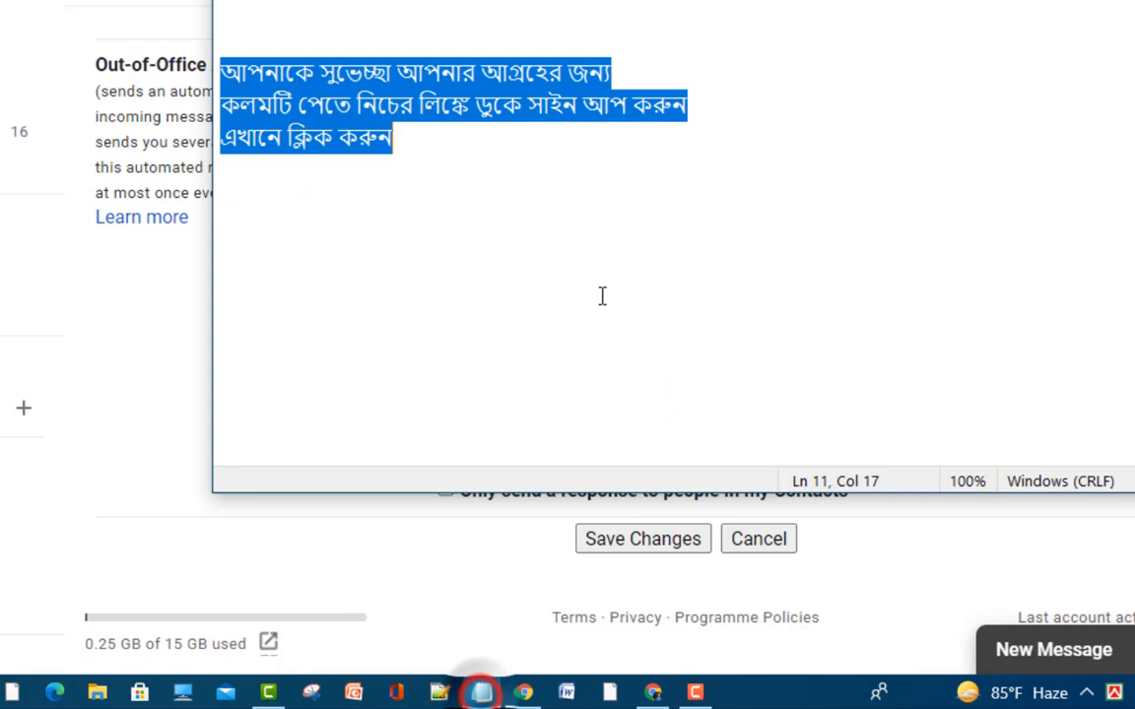
click(379, 2)
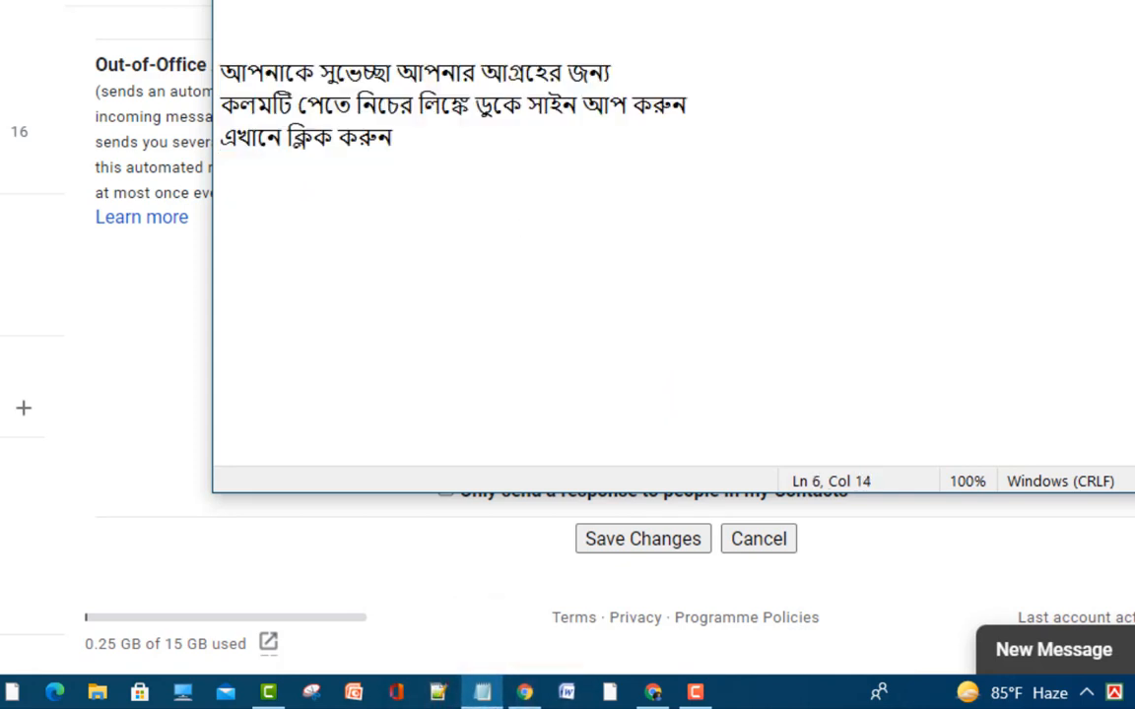
right_click(400, 1)
click(499, 1)
click(200, 2)
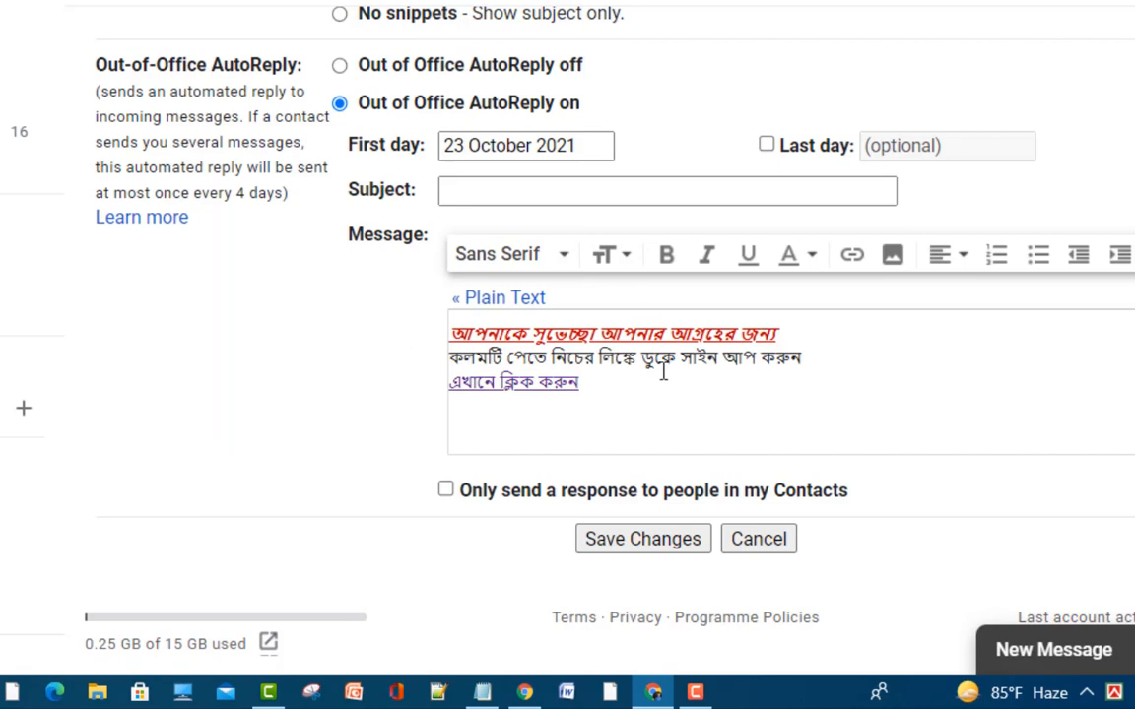
Examine the optional last-day setting and set the AutoReply's first day to 24 October 2021
click(633, 420)
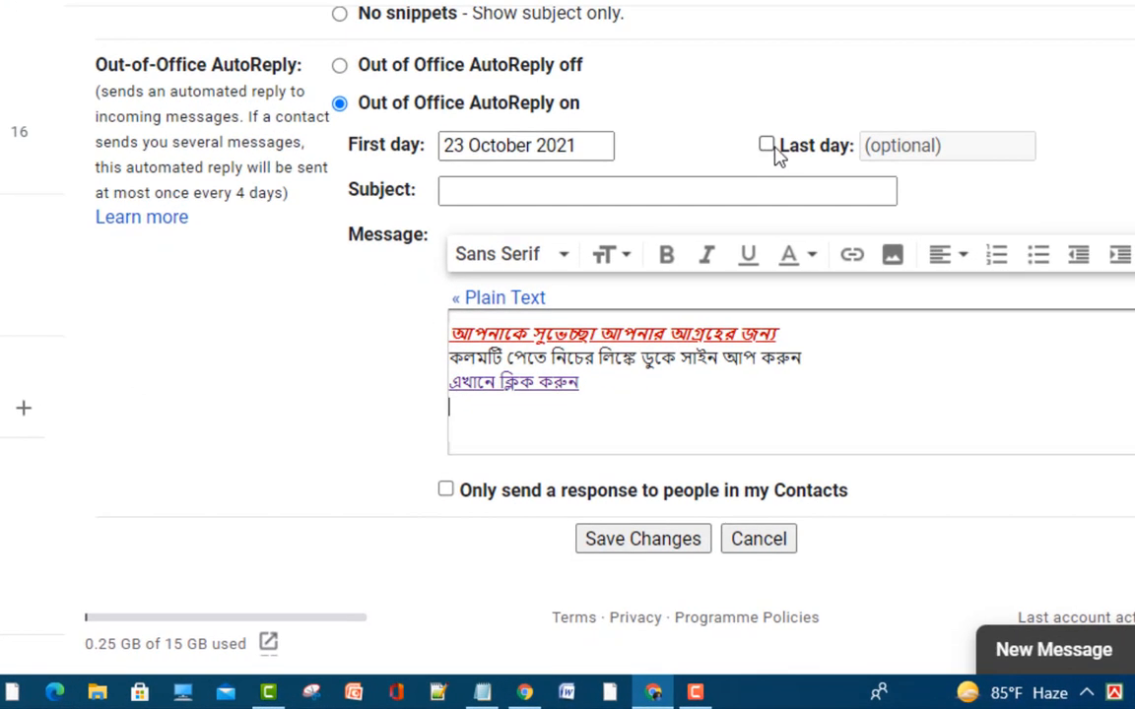
click(929, 148)
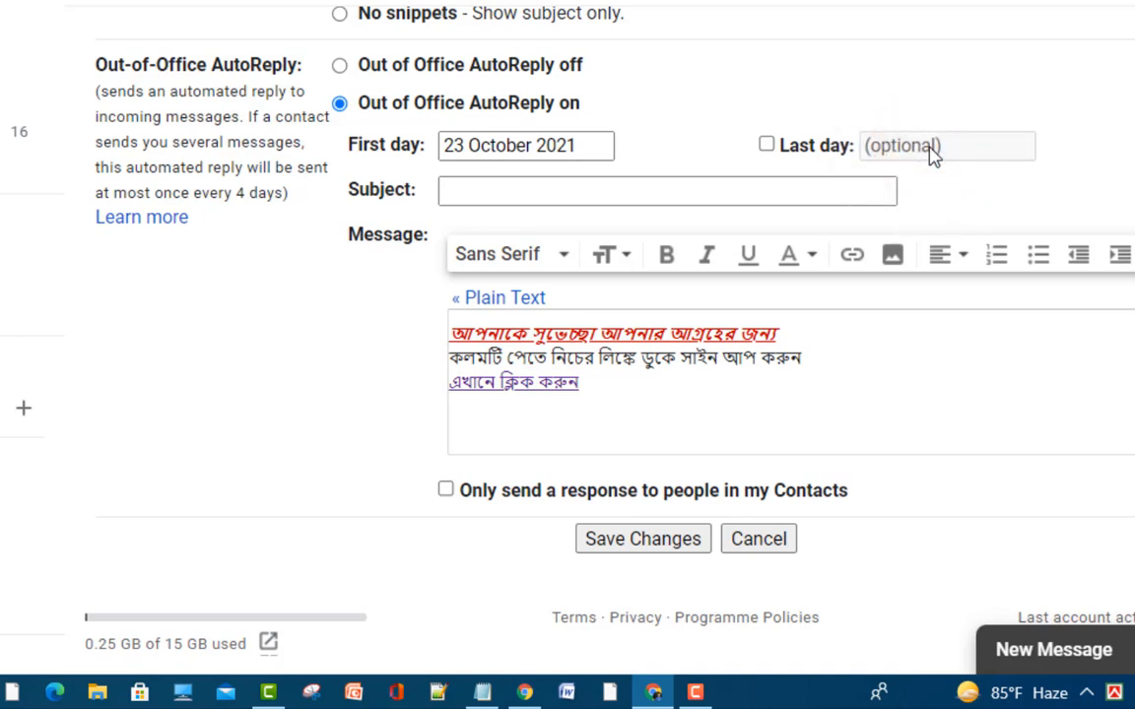
drag(929, 148, 711, 151)
click(710, 148)
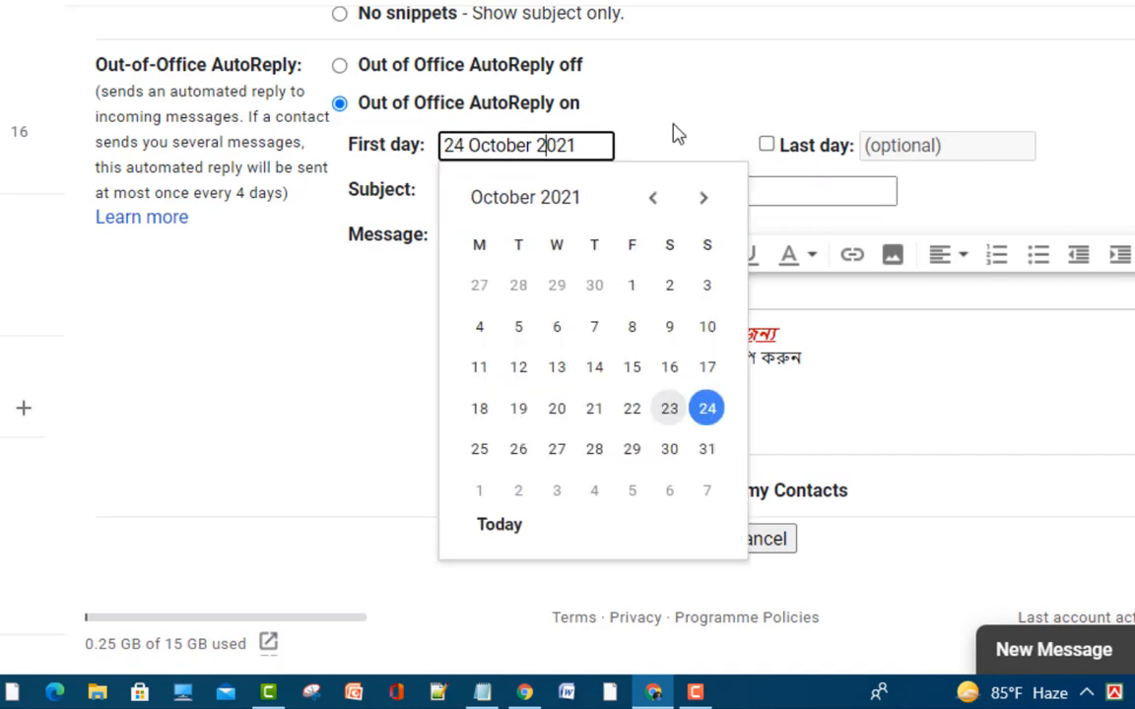
click(674, 124)
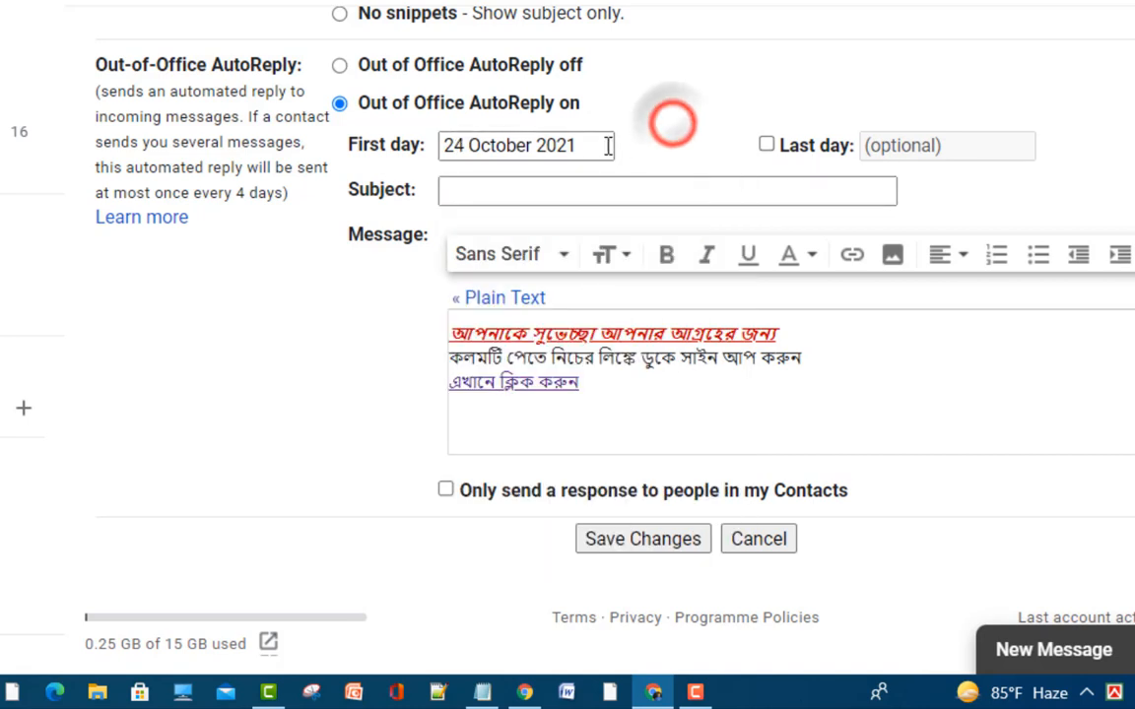
click(600, 146)
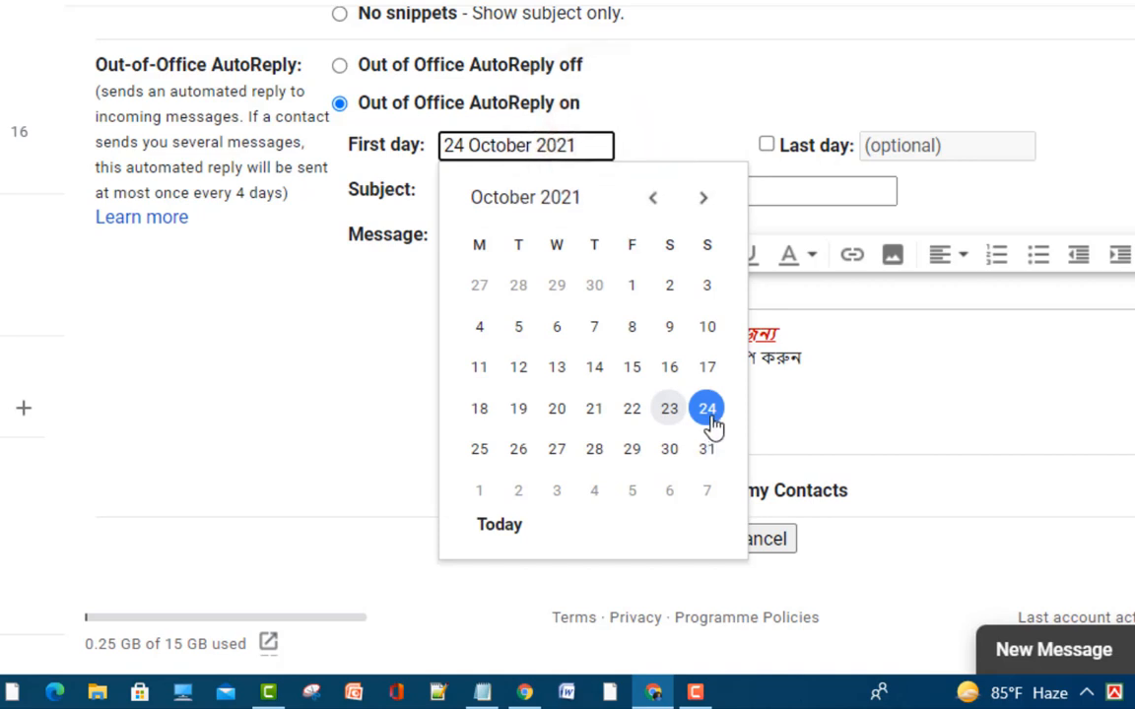
click(670, 127)
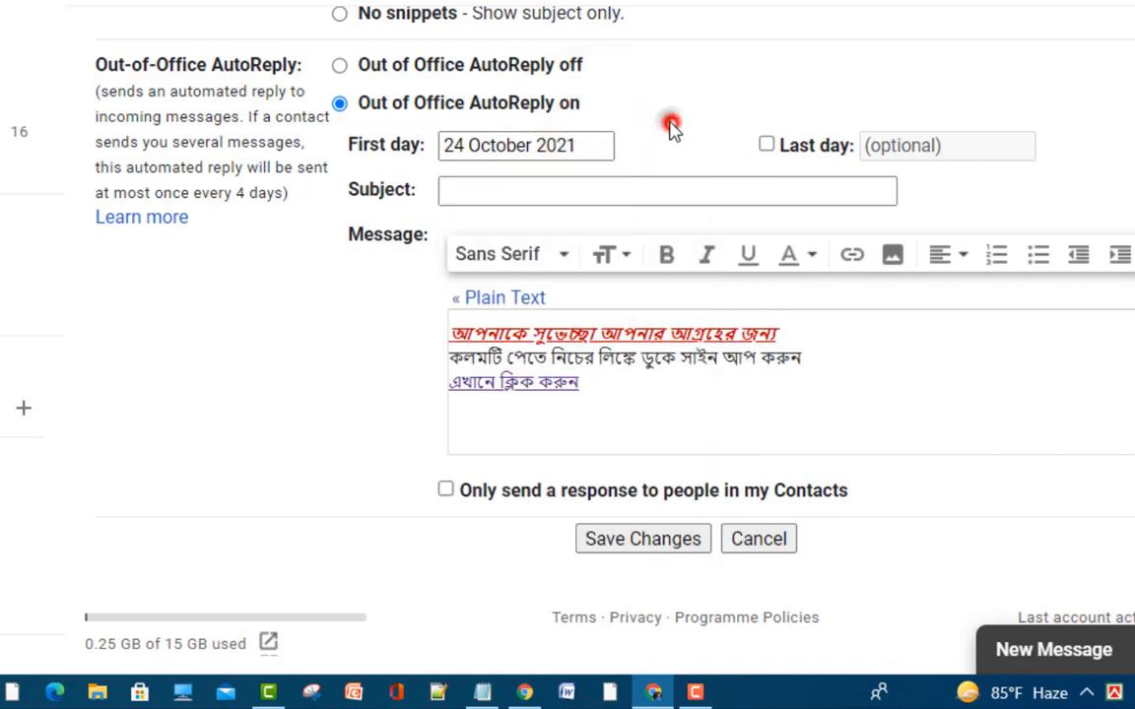
Check the AutoReply's subject field and save the Out-of-Office AutoReply settings
click(531, 190)
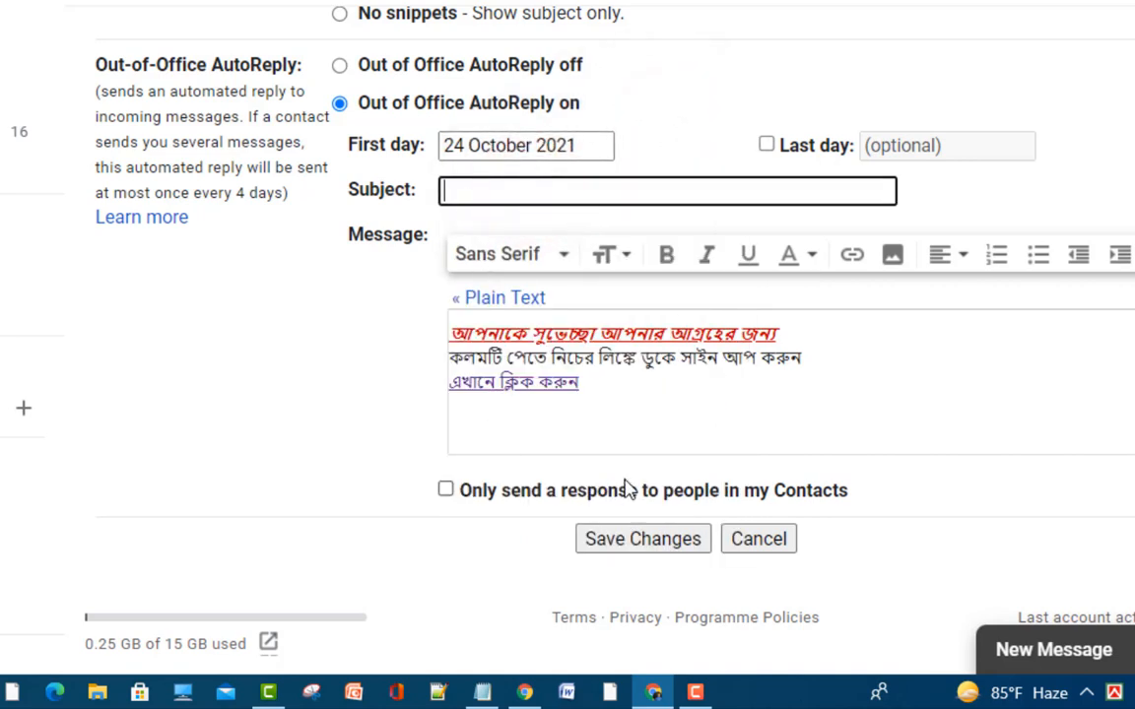
click(488, 190)
click(635, 541)
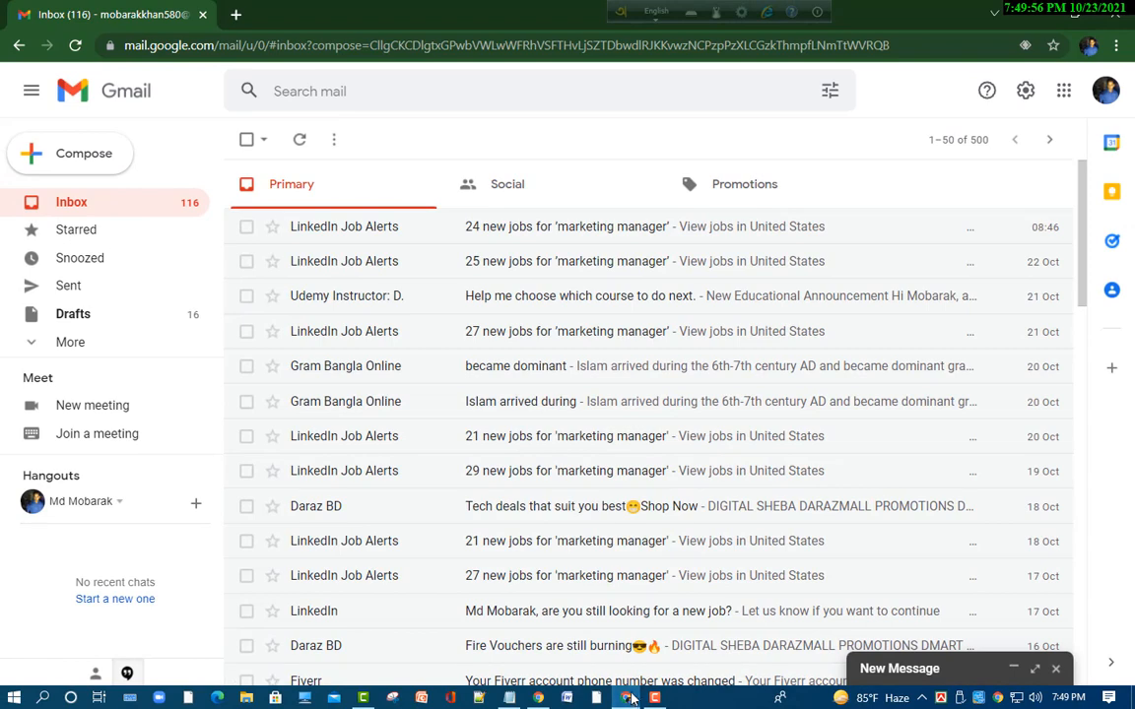
Start a new email and copy the four-line offer beginning "আমার কাছে একটা কলম আছে" from Notepad
click(89, 154)
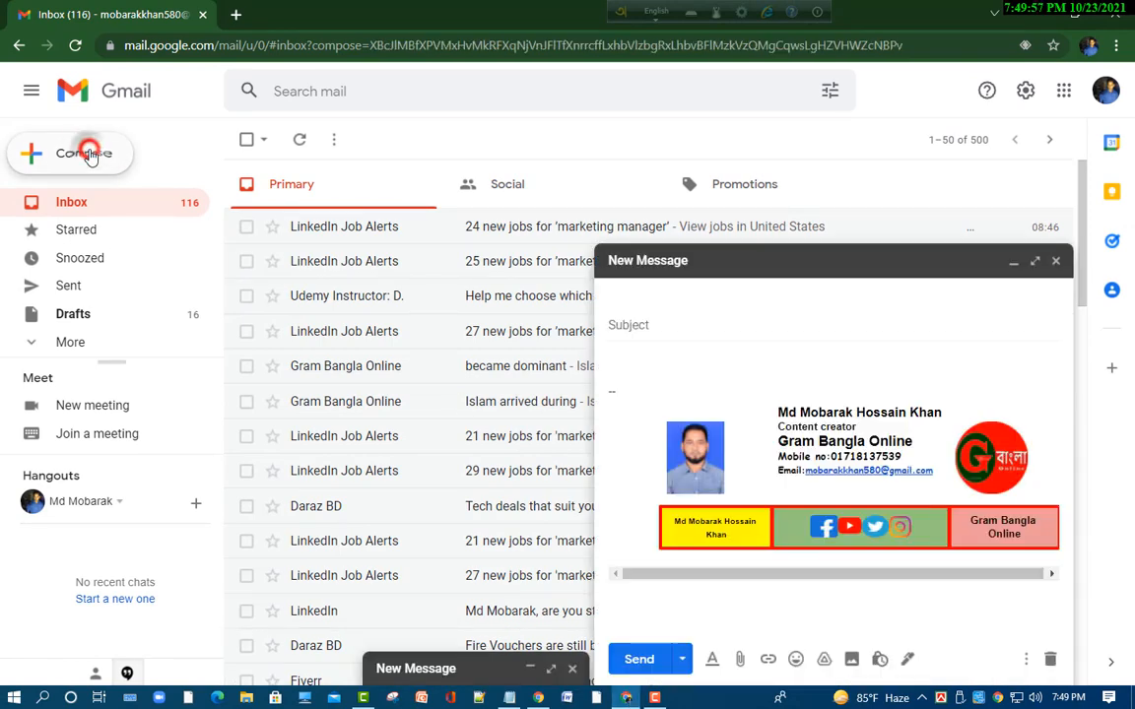
click(664, 353)
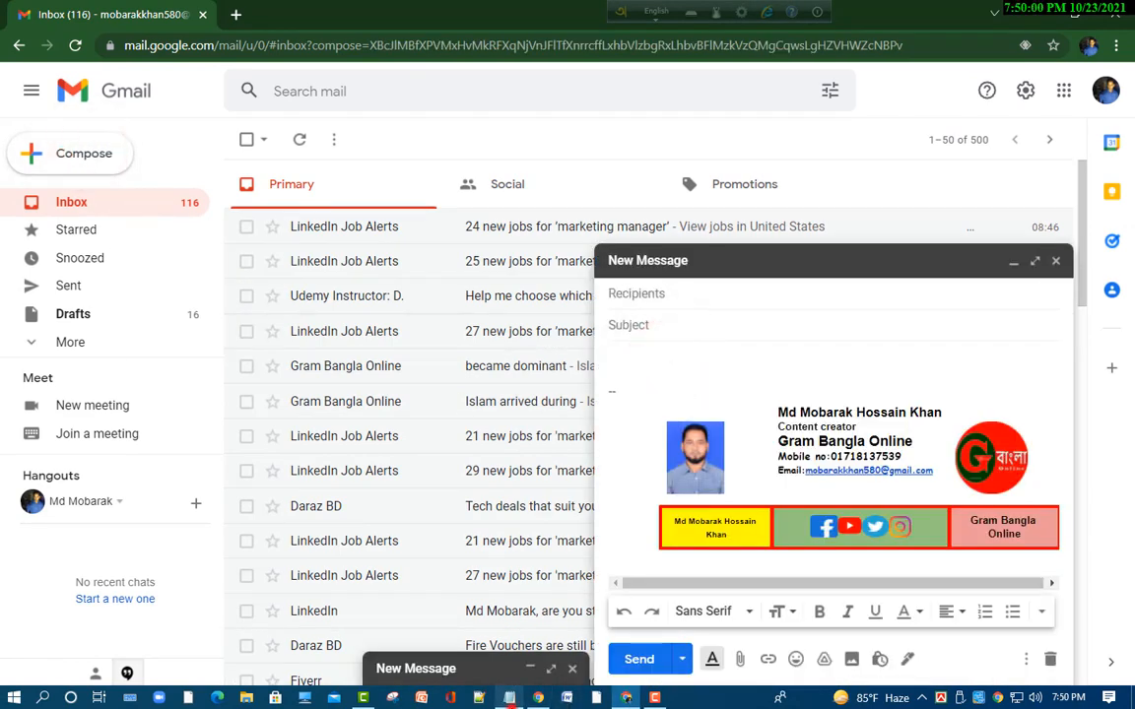
click(509, 697)
right_click(435, 172)
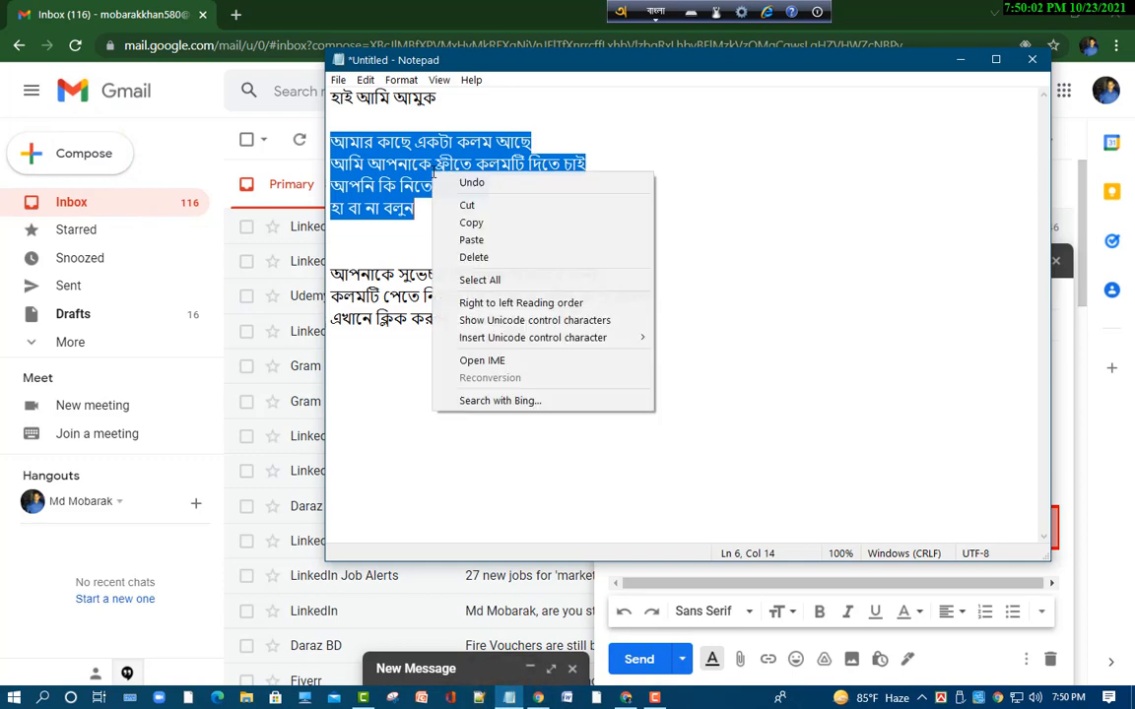
click(472, 224)
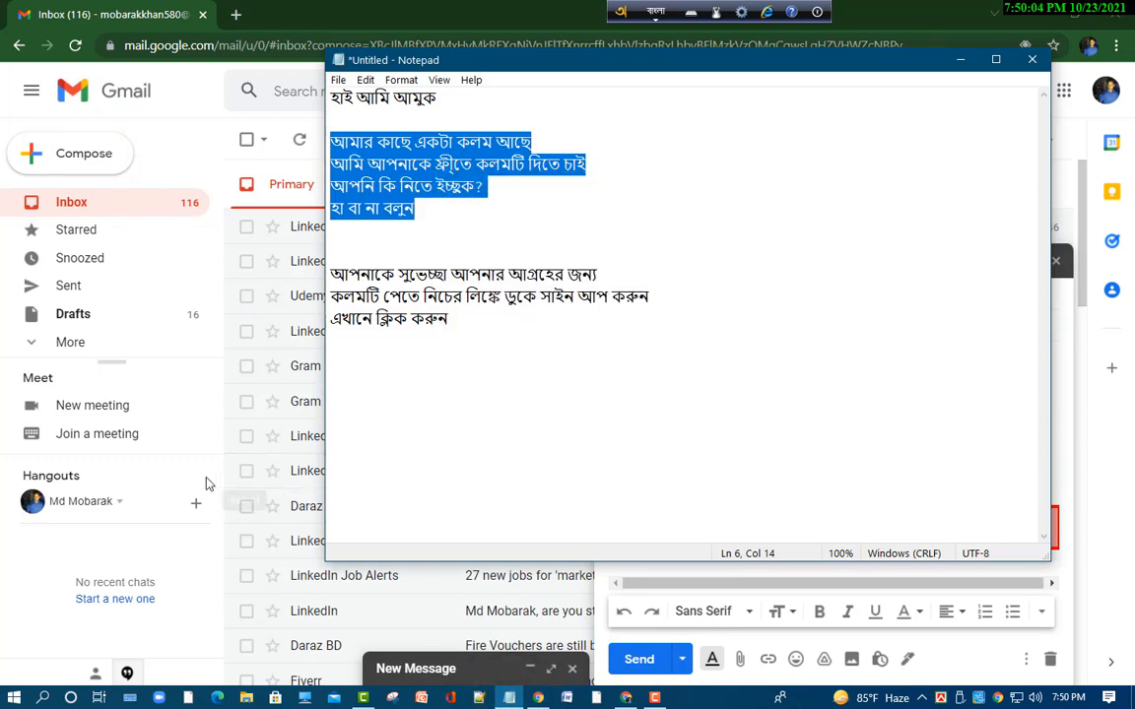
Return to Gmail and paste the copied free-pen offer into the new email's body above the signature
click(209, 434)
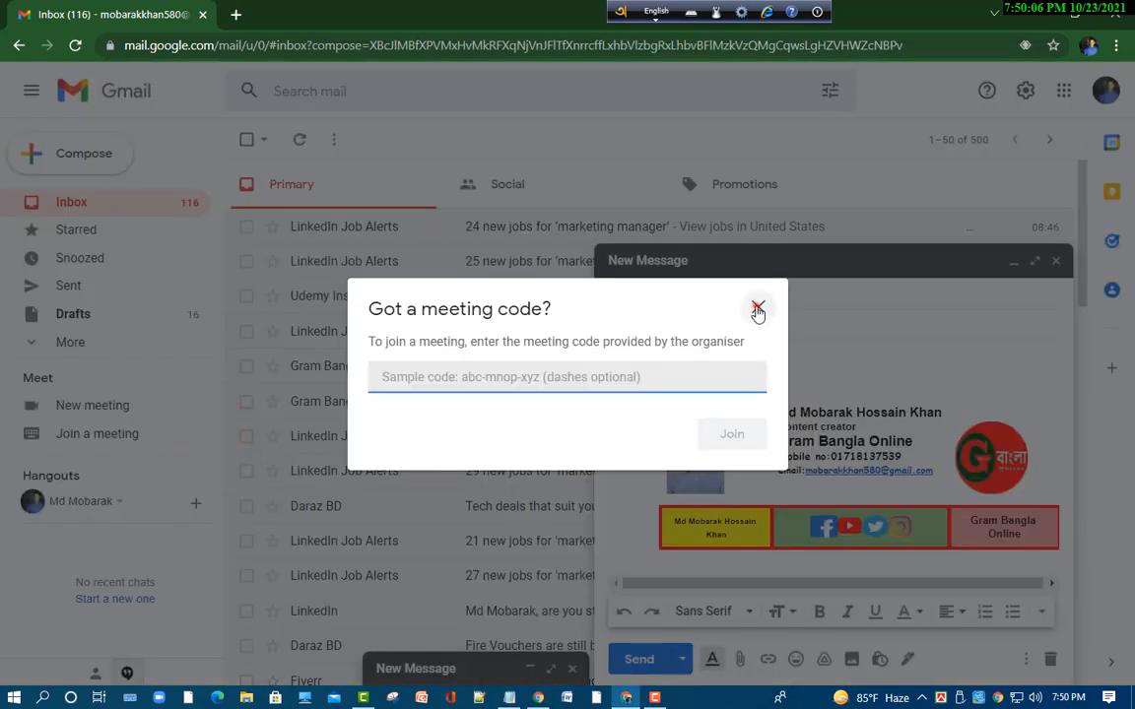
click(755, 306)
right_click(650, 363)
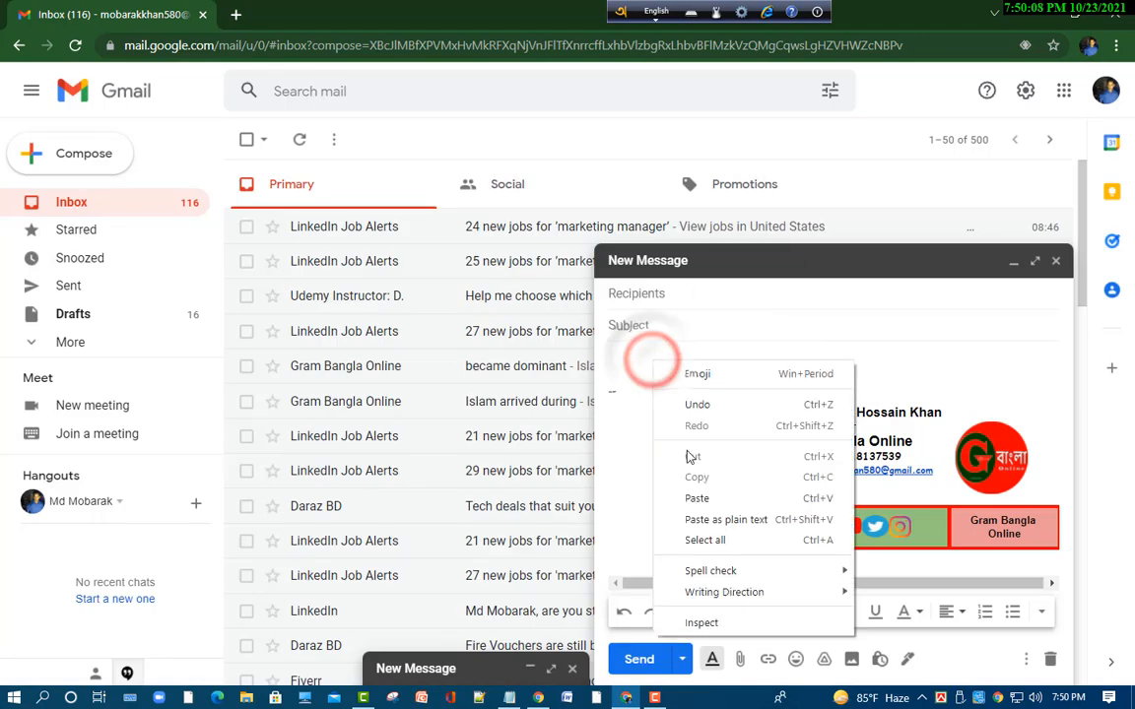
click(697, 498)
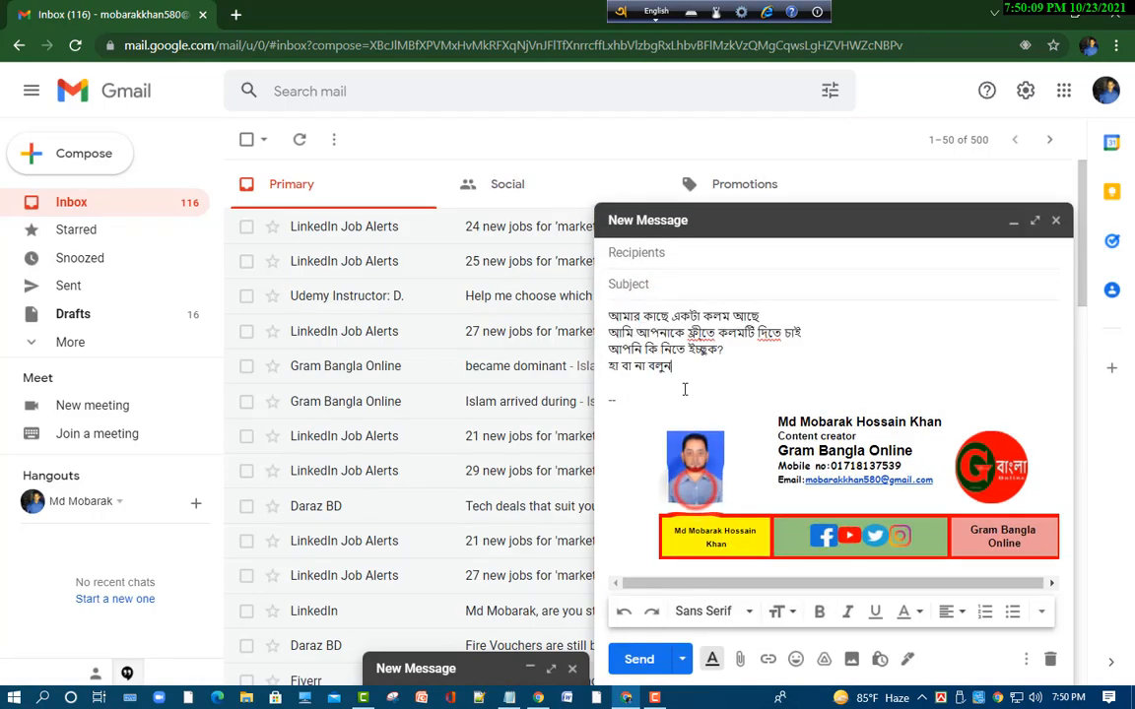
Copy the opening words "আমার কাছে" from the email body and use them as the subject
click(675, 253)
click(671, 279)
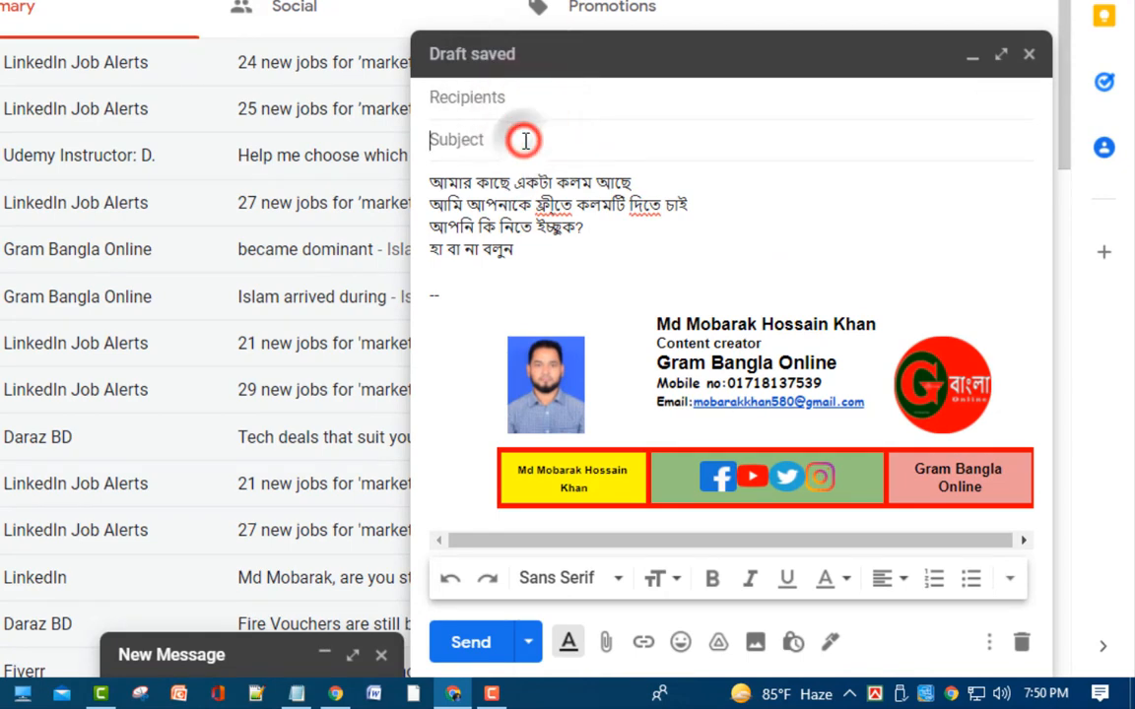
drag(602, 311, 659, 311)
right_click(504, 182)
click(552, 304)
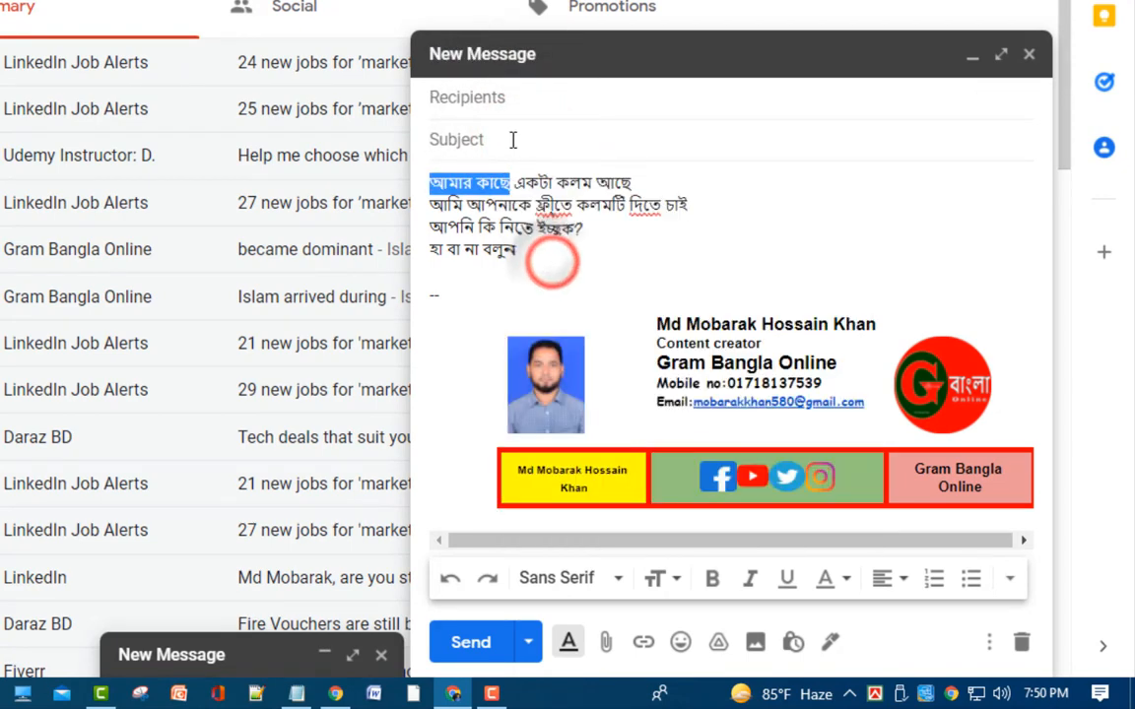
right_click(513, 146)
click(569, 324)
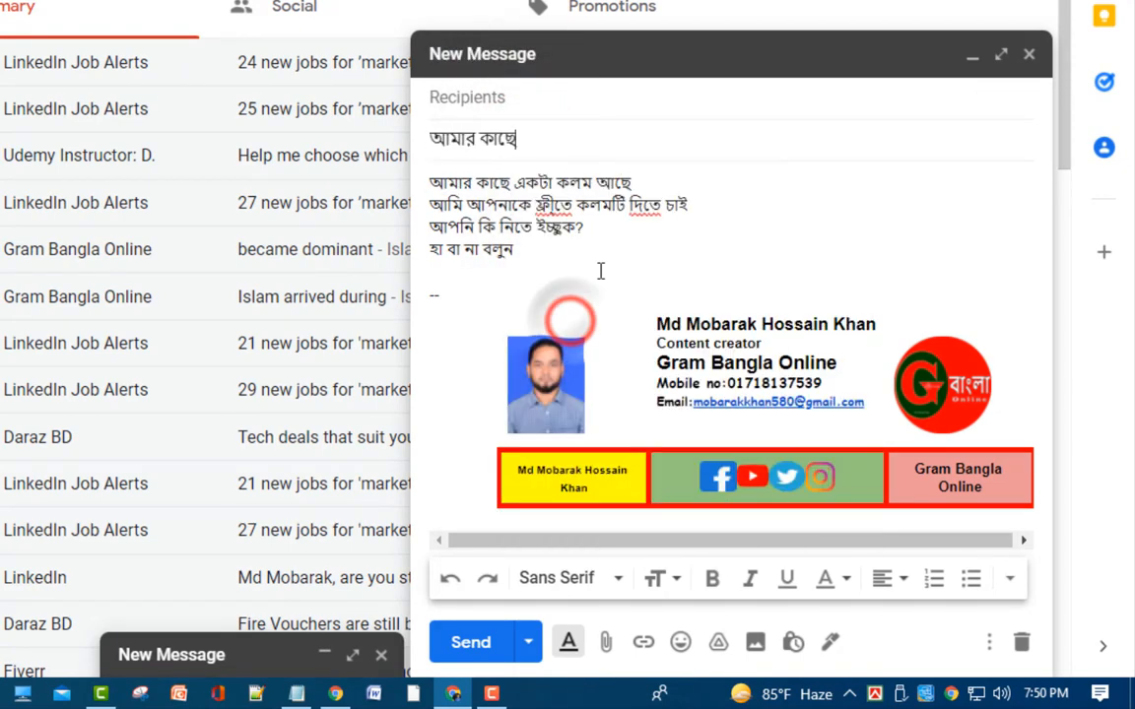
Add the recipient's e-mail address as a Bcc recipient and send the offer email
click(577, 102)
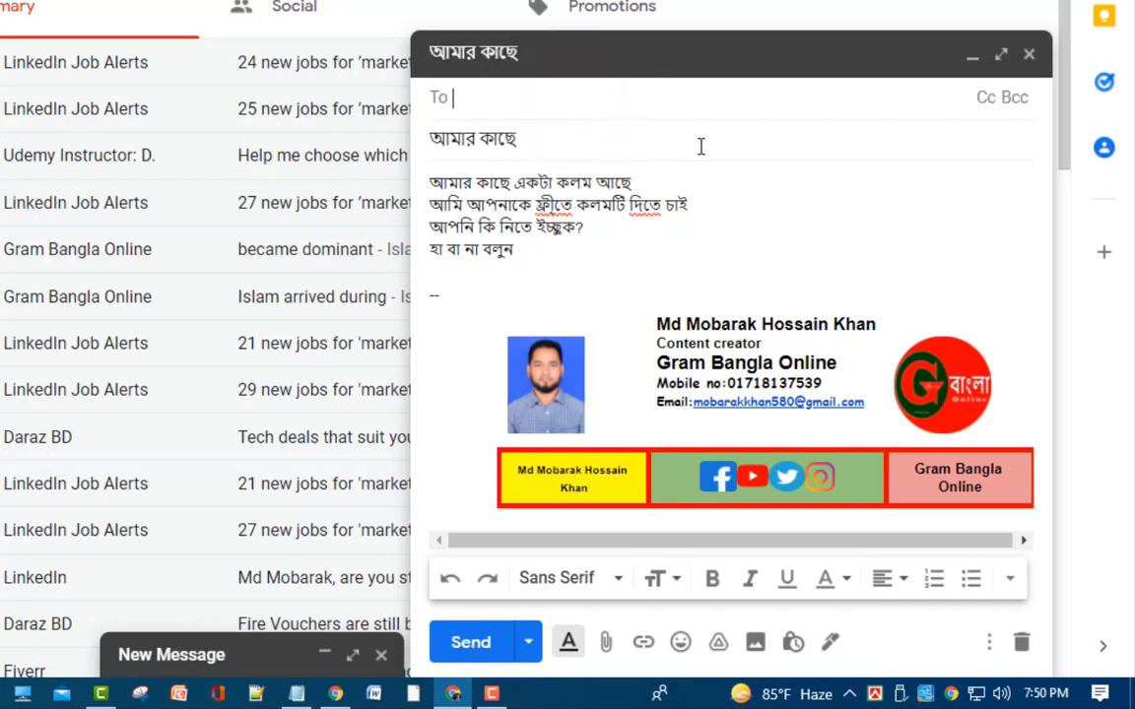
click(1015, 97)
click(491, 129)
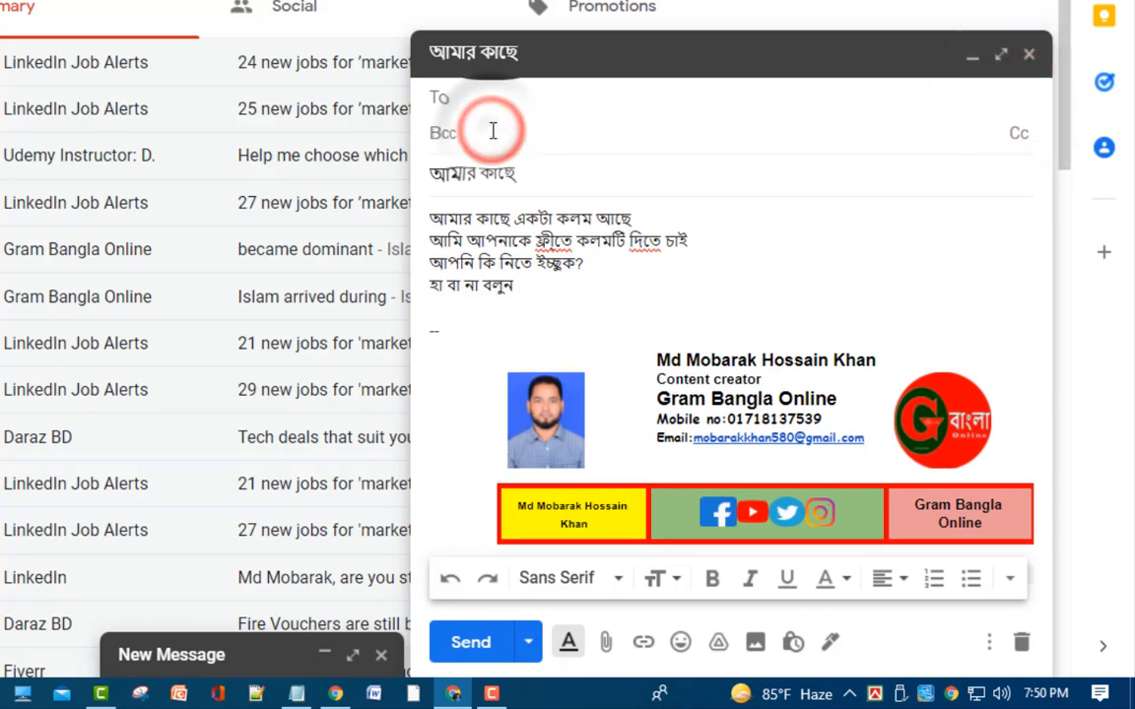
text(m)
key(Return)
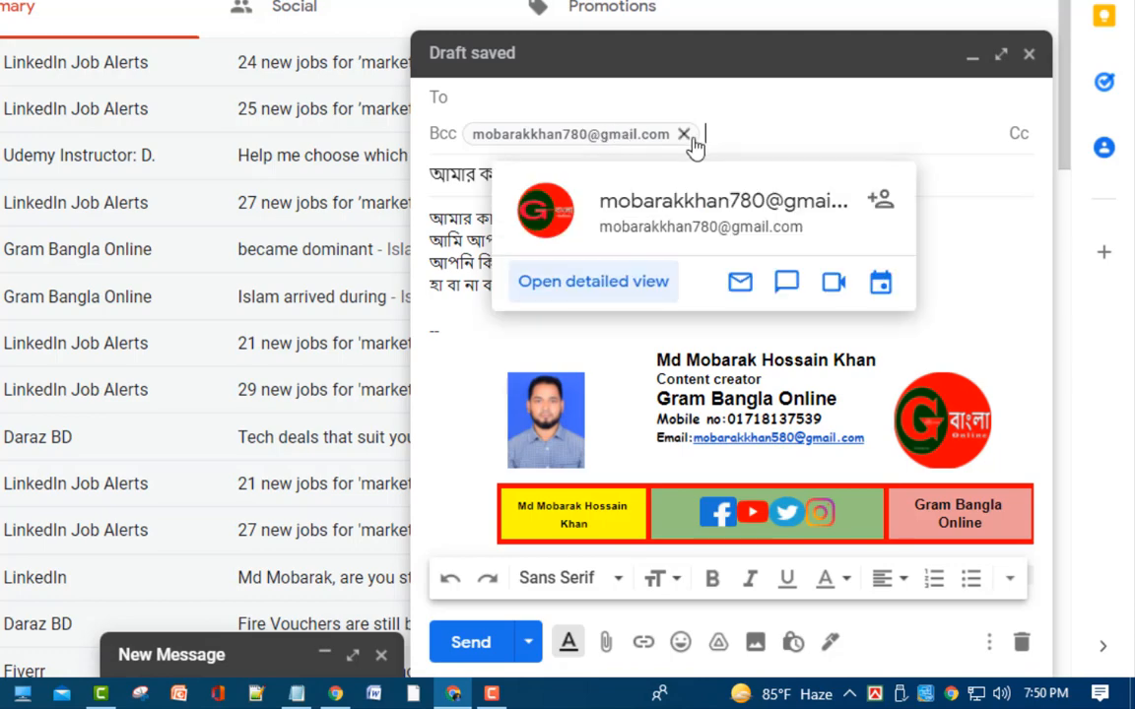
click(459, 660)
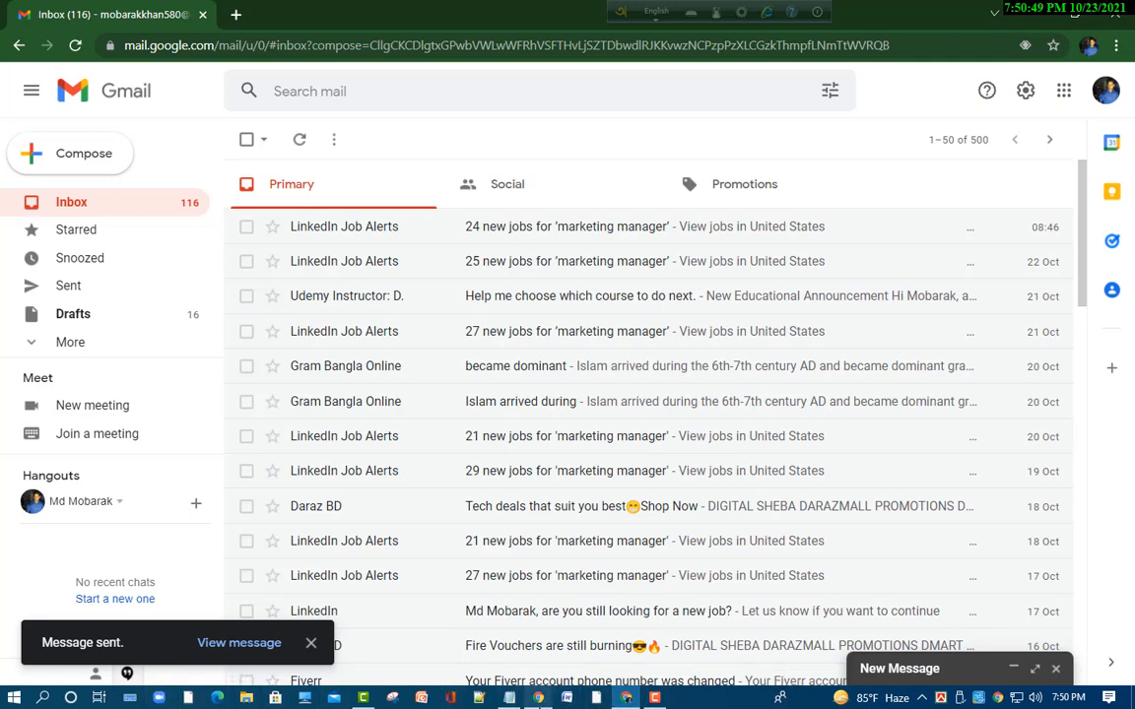
Switch to the second account's Gmail inbox, open the received email with subject "আমার কাছে" and read its four-line pen offer
click(538, 699)
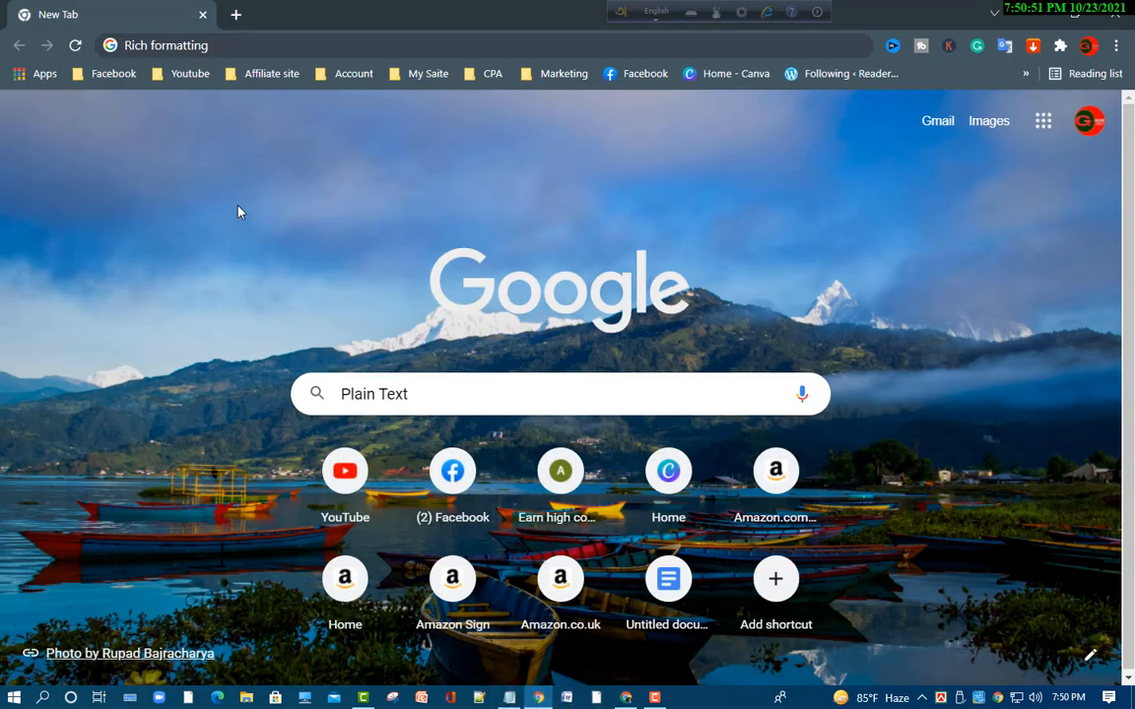
key(alt+Tab)
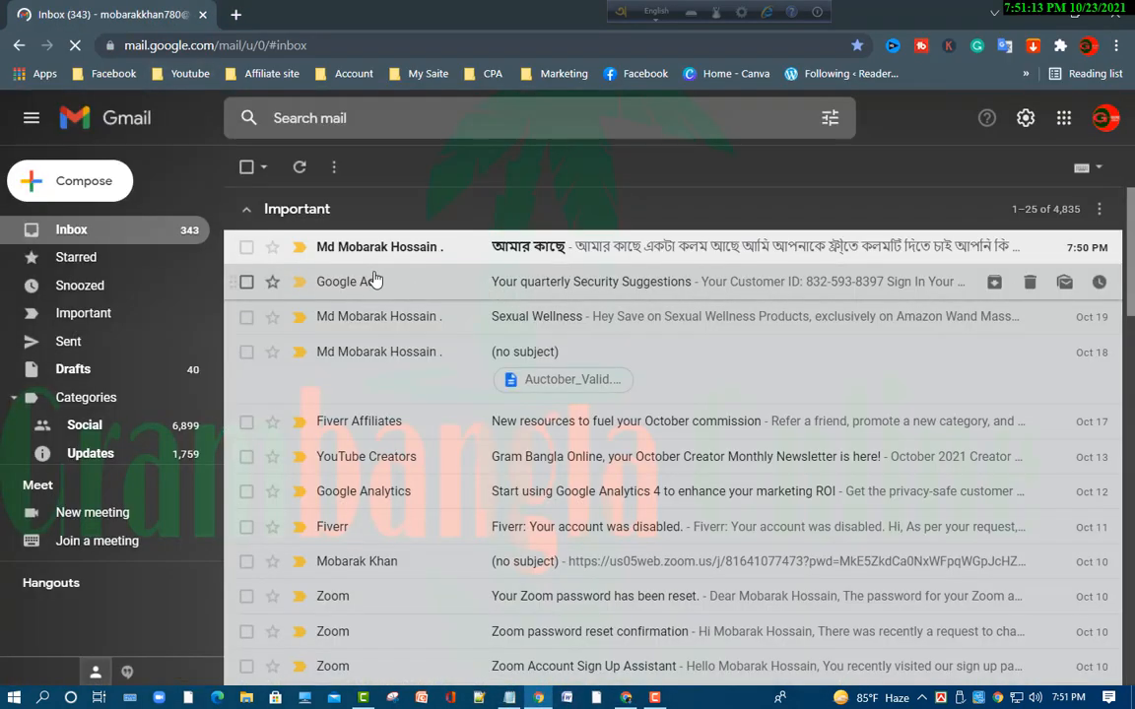
click(549, 254)
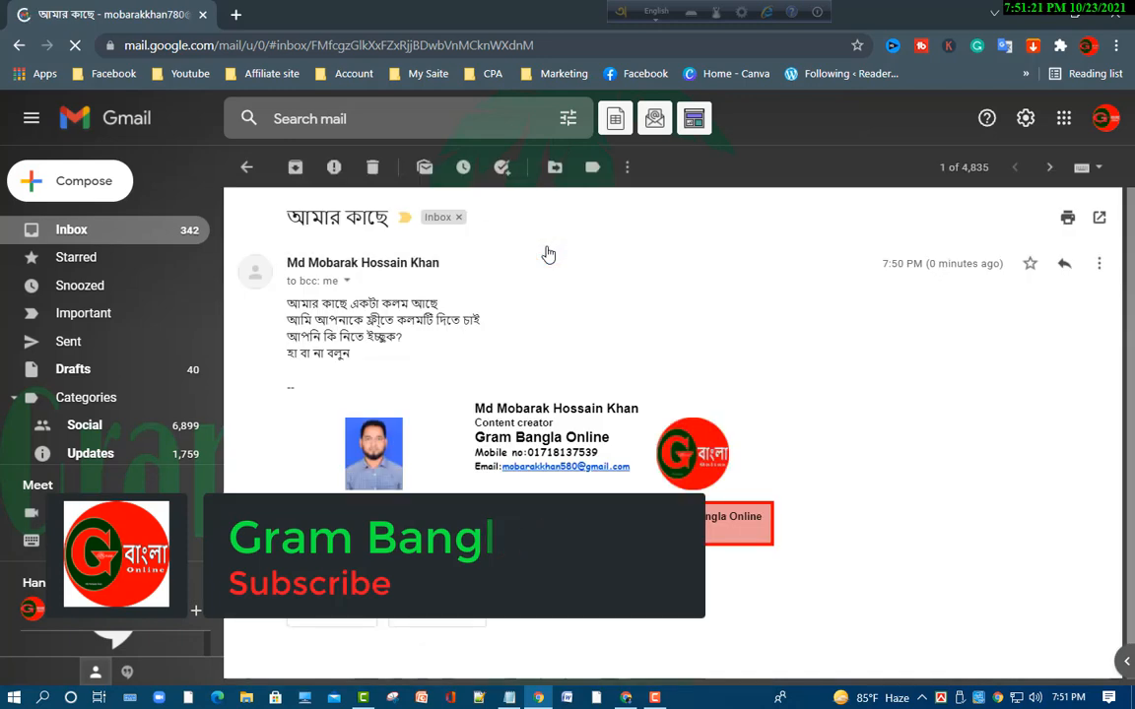
click(290, 303)
drag(290, 303, 385, 352)
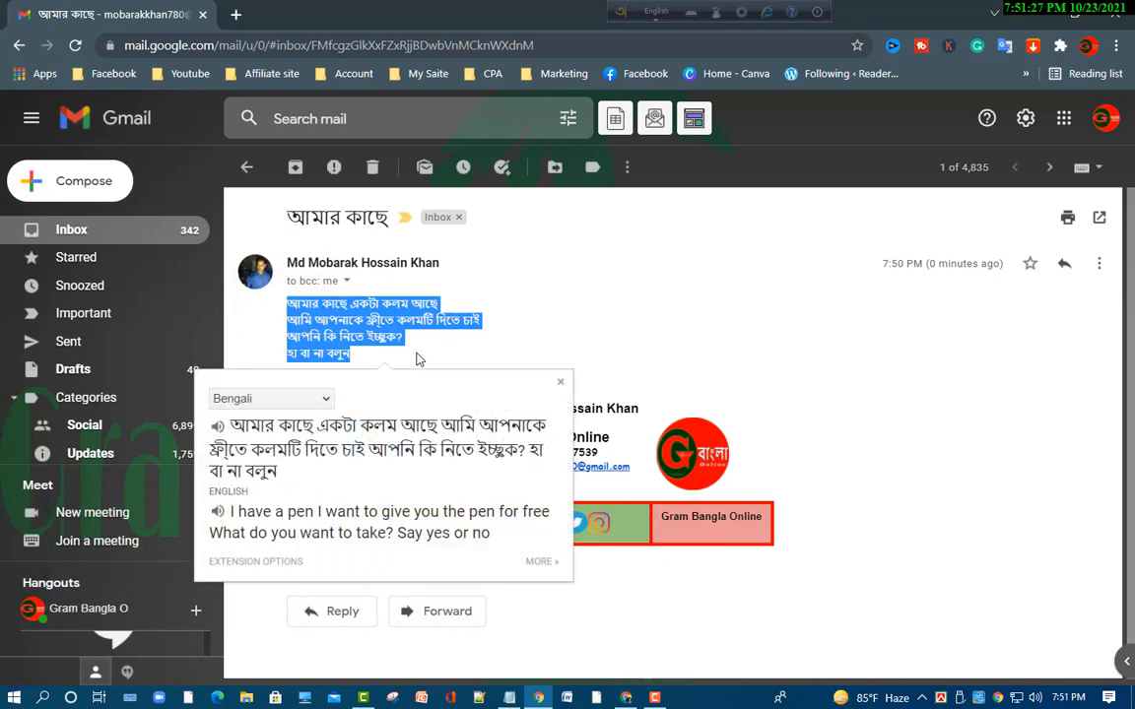
click(418, 342)
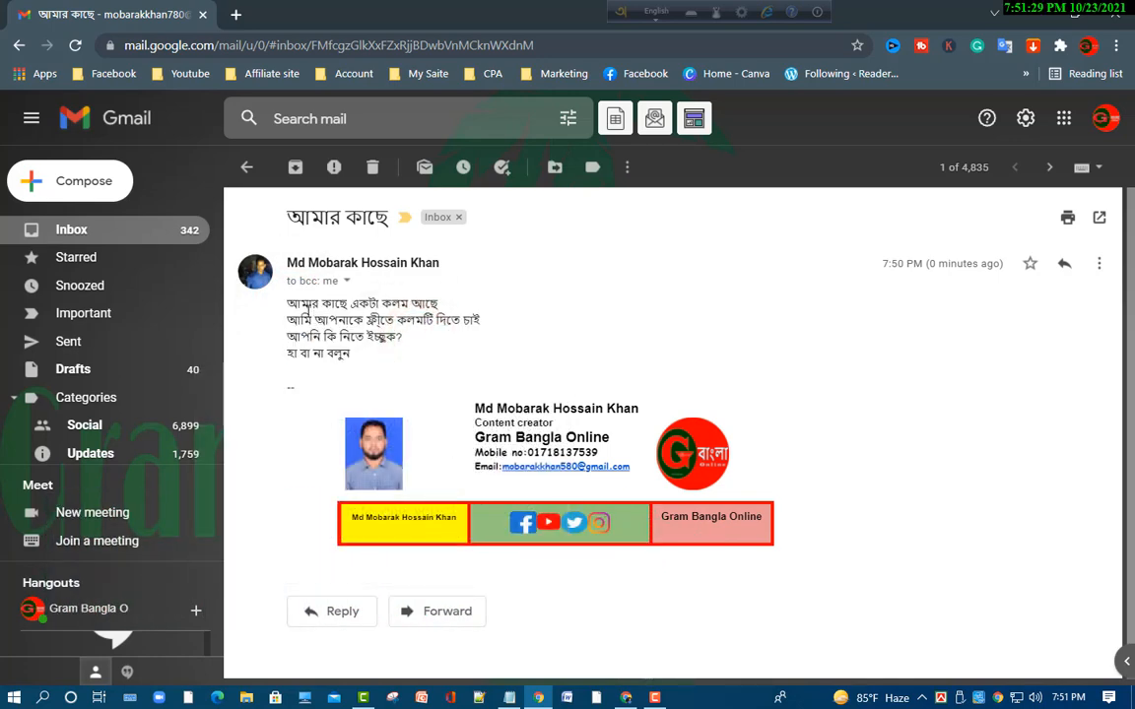
scroll(389, 402, down, 1)
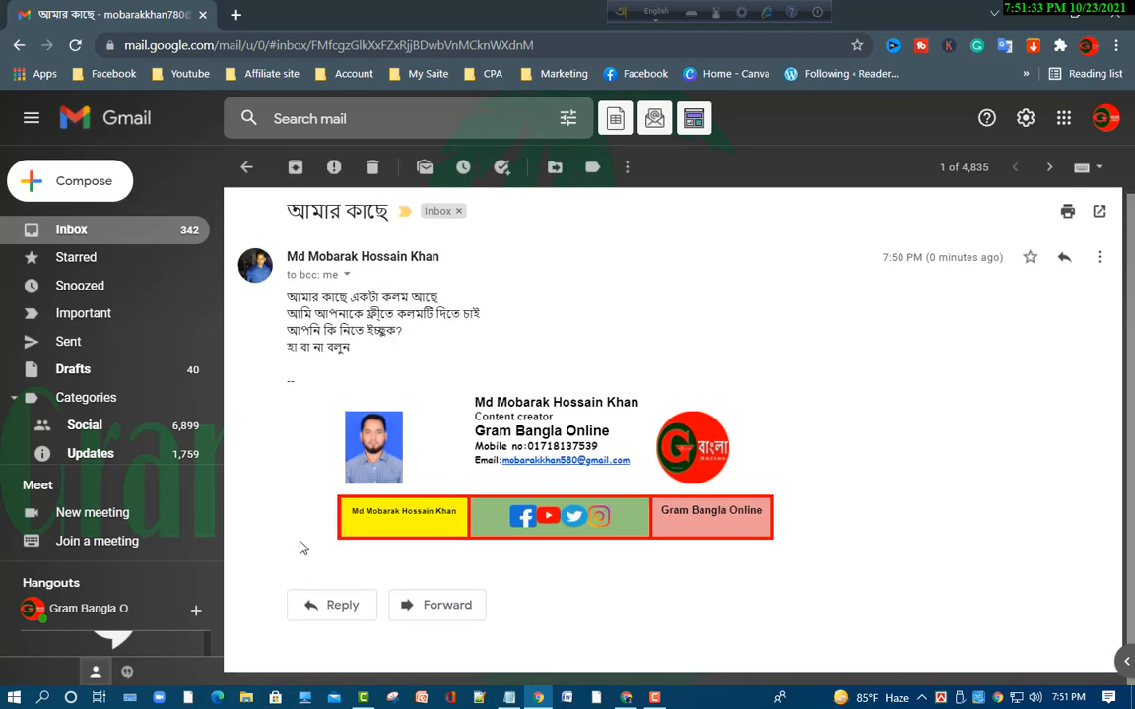
Reply to the offer email with "intarestat", send the reply and return to the inbox
click(330, 608)
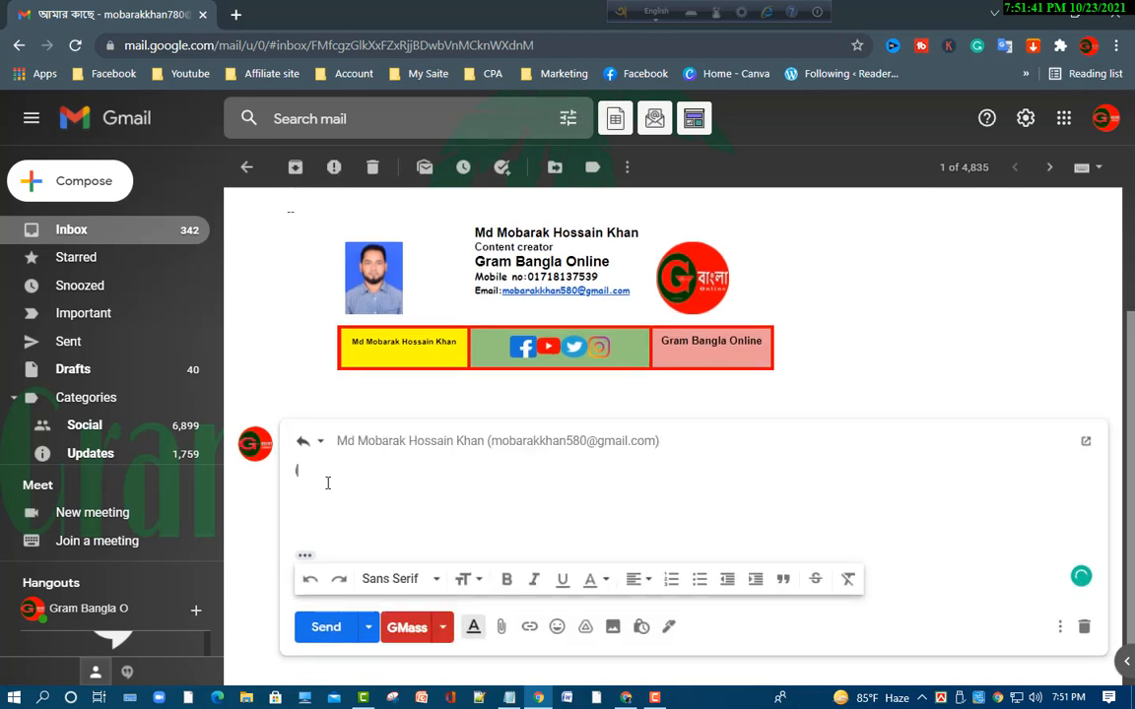
text(interested)
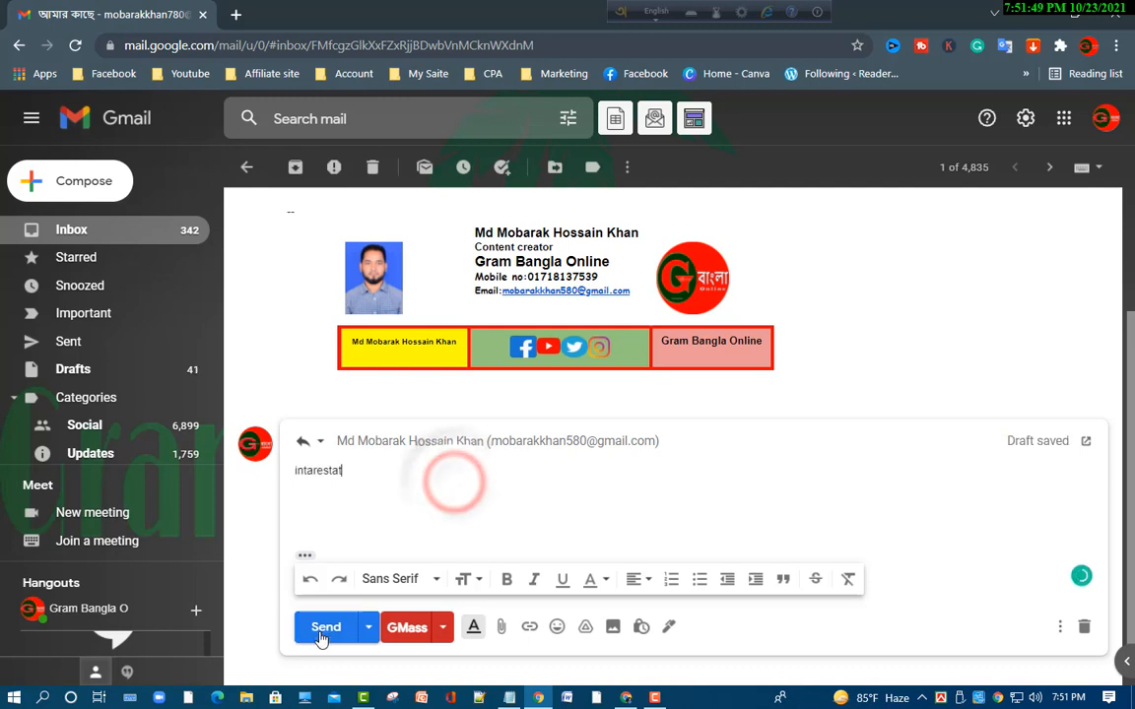
click(322, 630)
click(247, 167)
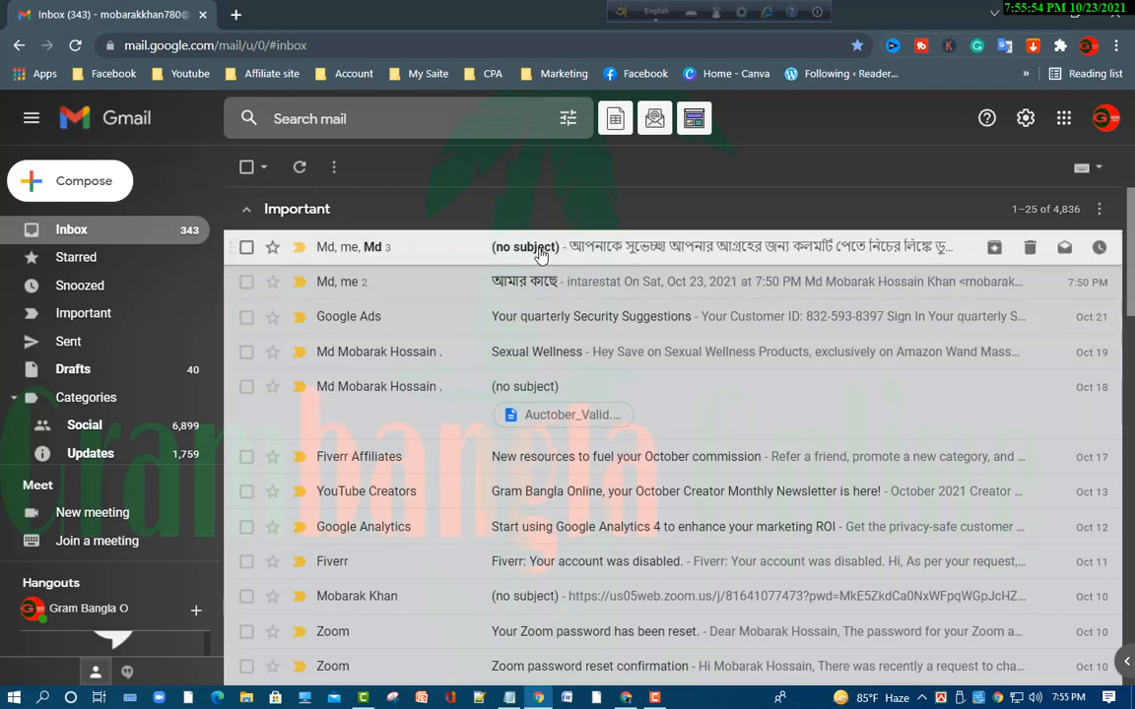
Check the "(no subject)" auto-reply conversation in the sending account and open the same conversation from the second account's inbox
click(540, 248)
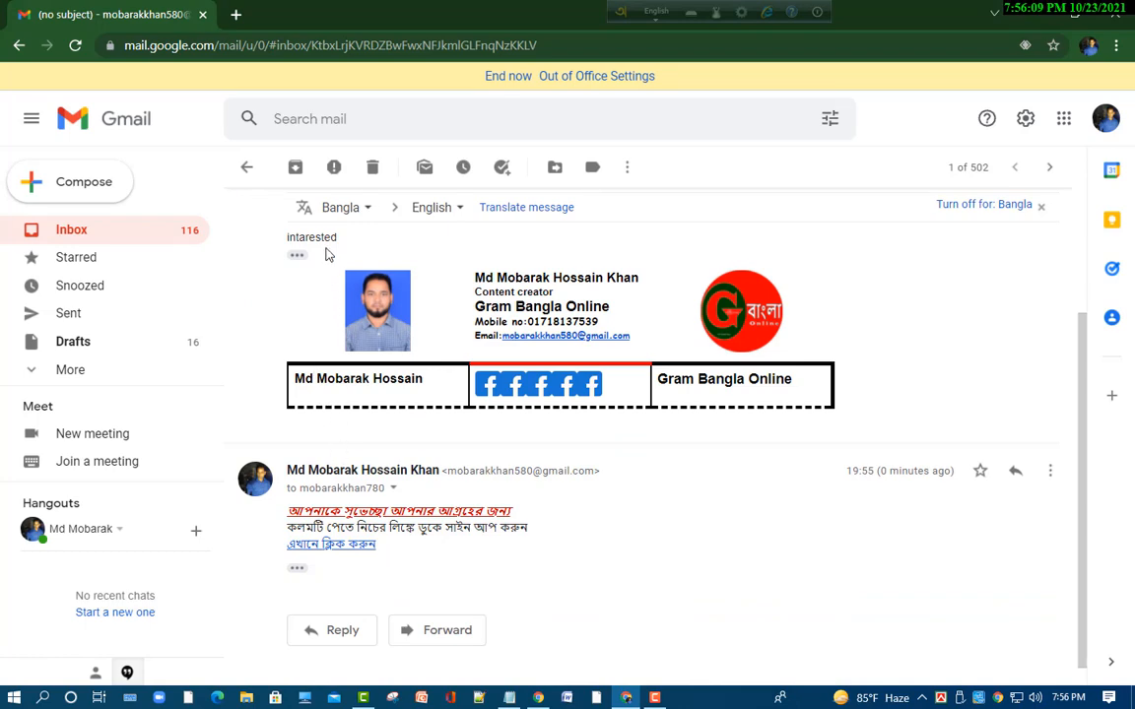
scroll(295, 217, up, 2)
click(246, 167)
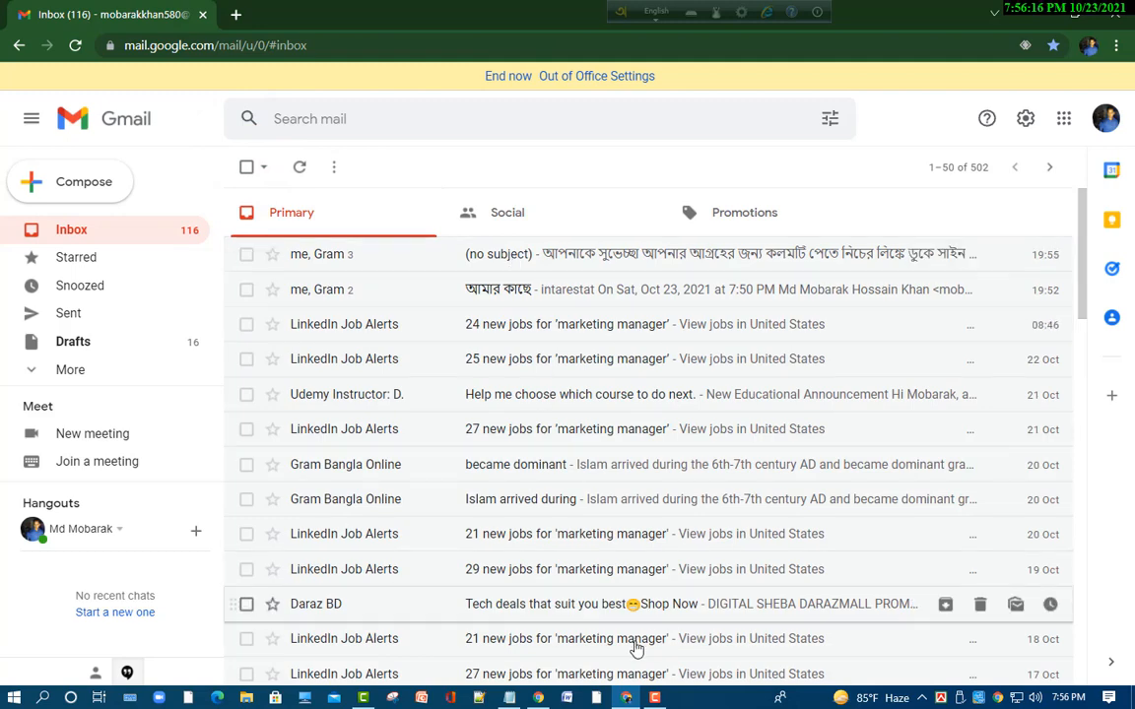
click(539, 697)
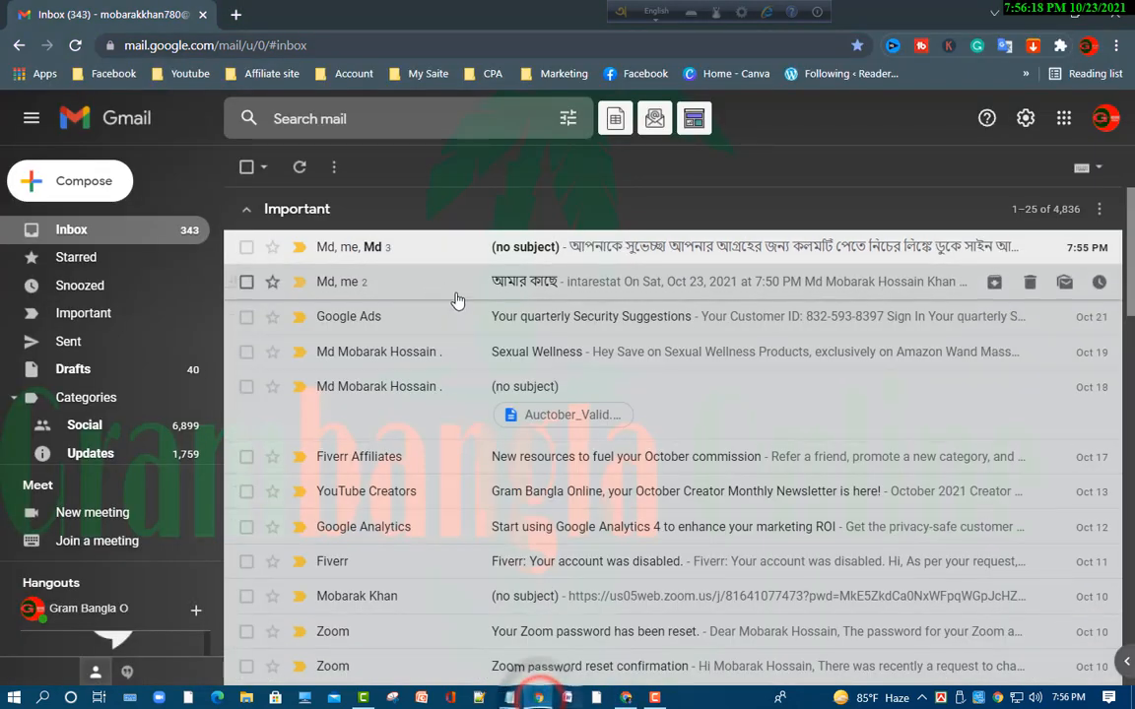
click(548, 250)
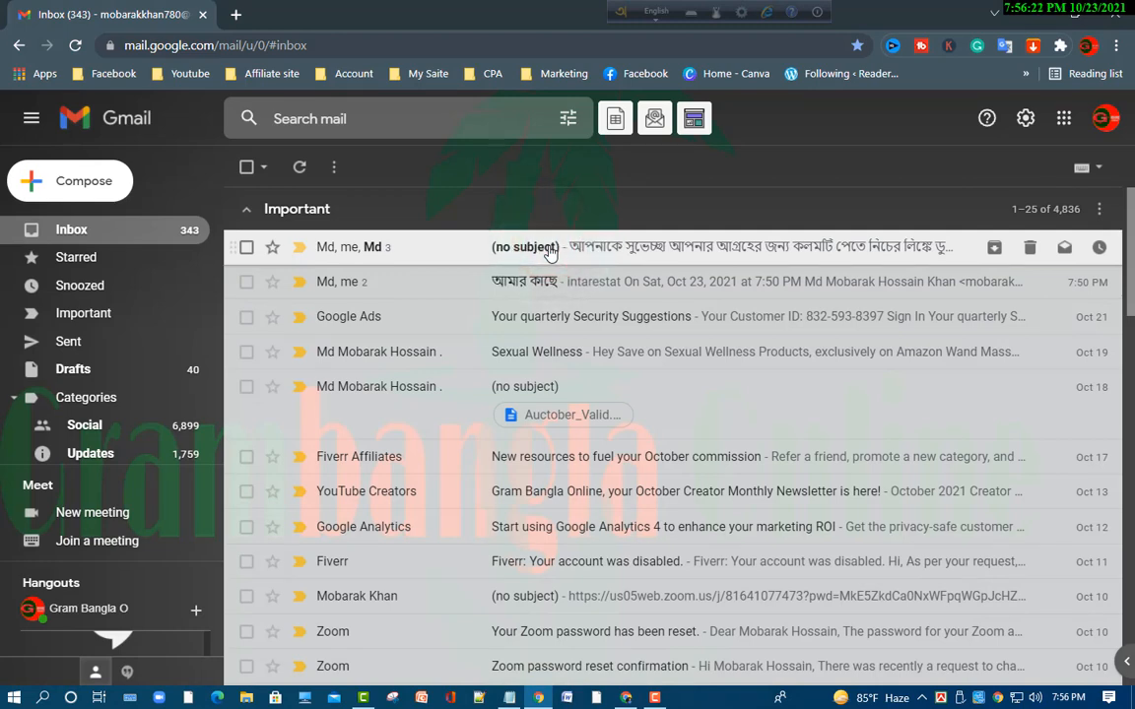